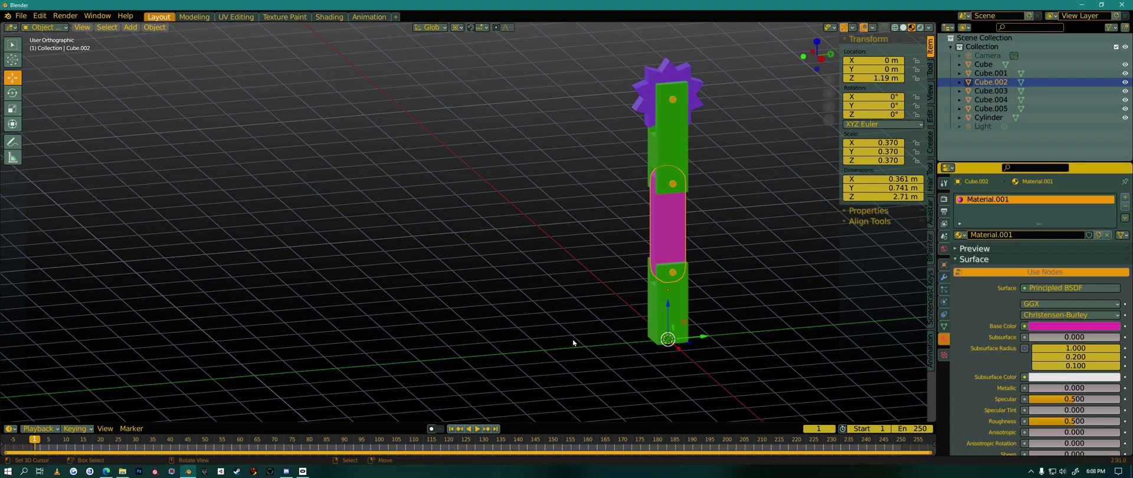
{"action": "middle_click_drag", "start_coordinate": [590, 333], "coordinate": [563, 332], "text": "shift"}
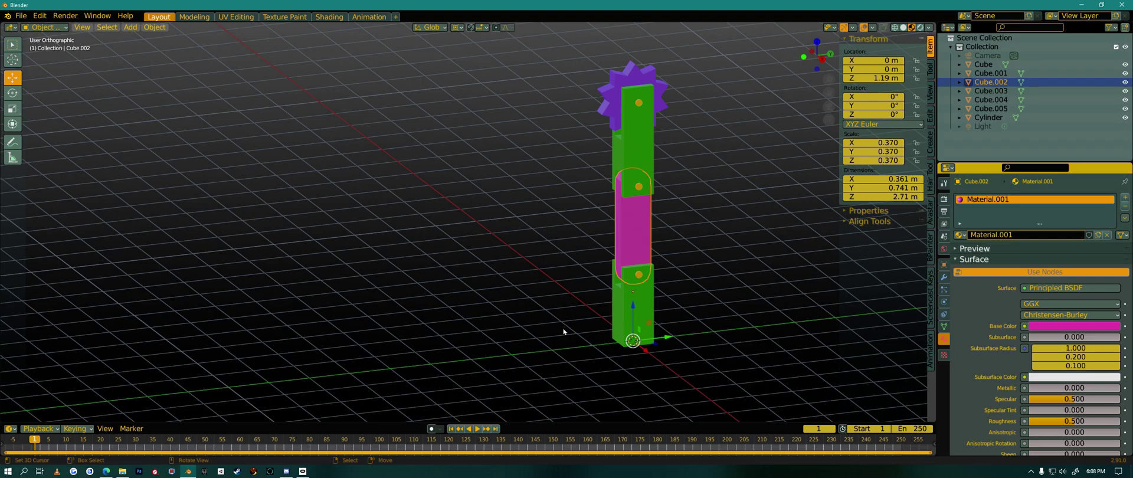
{"action": "middle_click_drag", "start_coordinate": [582, 329], "coordinate": [572, 288], "text": "shift"}
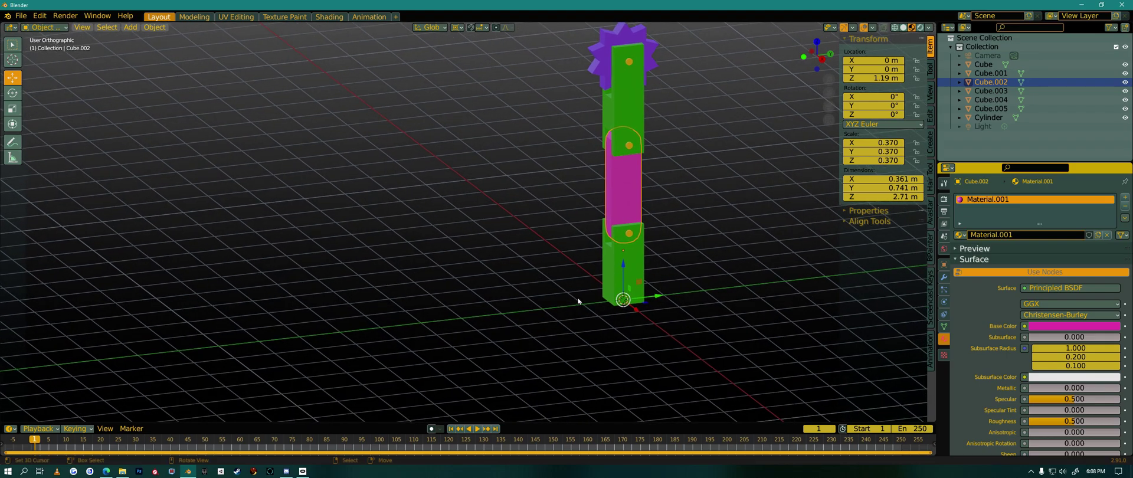
{"action": "middle_click_drag", "start_coordinate": [659, 174], "coordinate": [629, 241], "text": "shift"}
{"action": "middle_click_drag", "start_coordinate": [628, 282], "coordinate": [635, 260]}
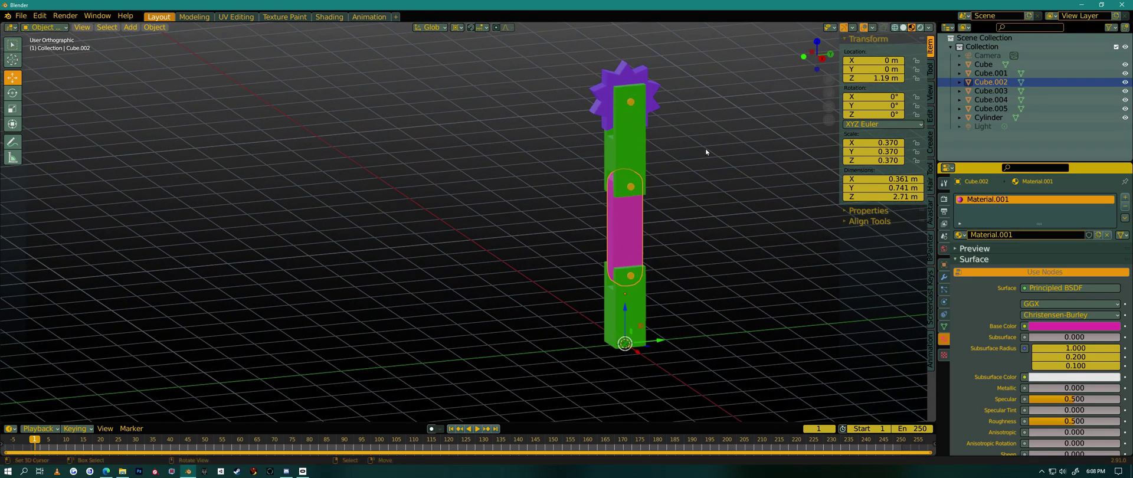
{"action": "middle_click_drag", "start_coordinate": [677, 224], "coordinate": [649, 300]}
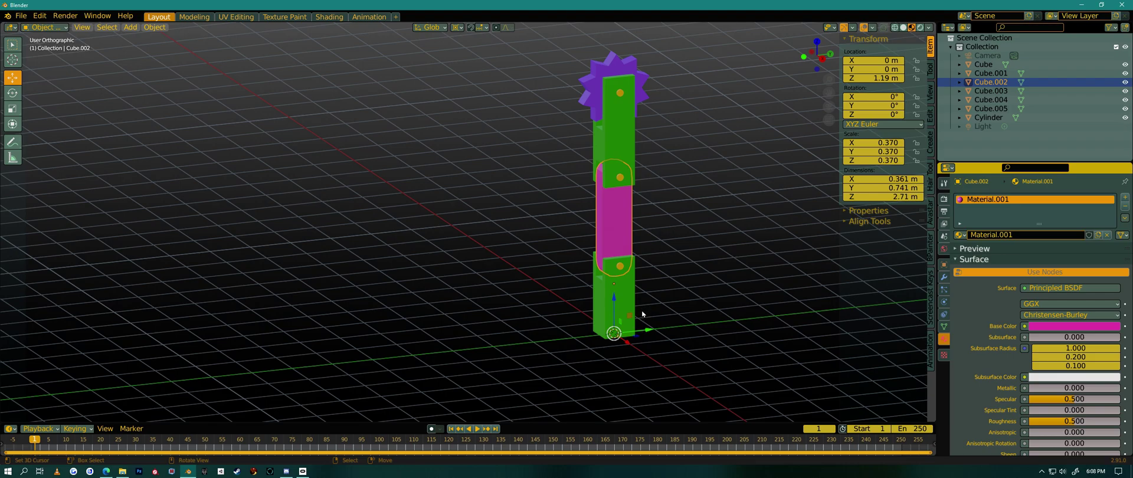
Step: Add an armature at the world origin and set it to draw In Front of the other objects
{"action": "left_click", "coordinate": [129, 28]}
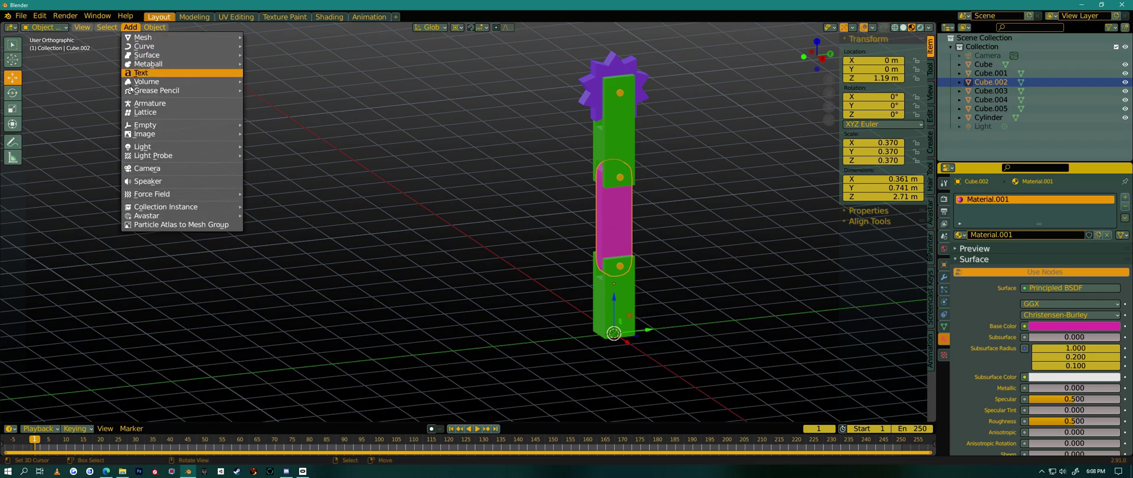
{"action": "left_click", "coordinate": [157, 105]}
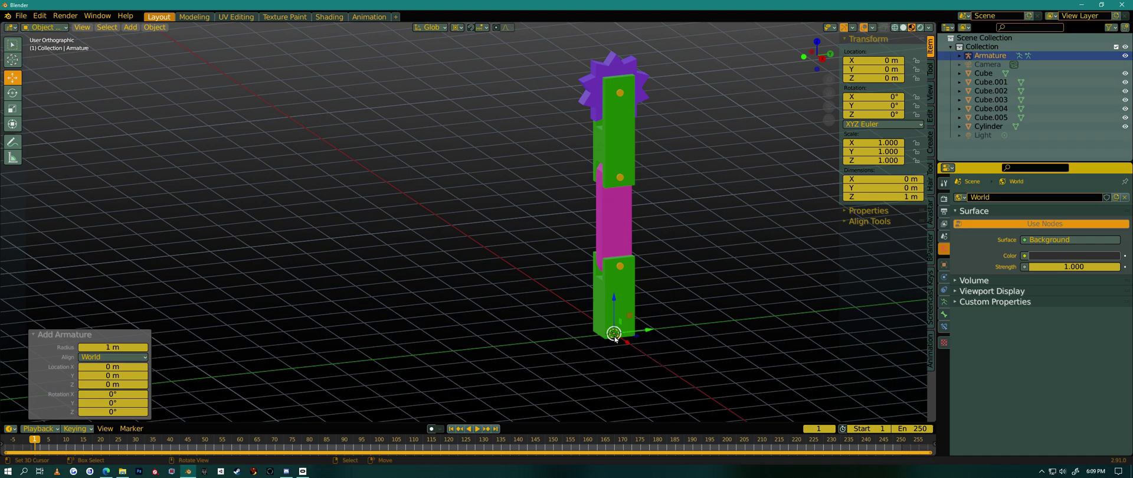
{"action": "left_click", "coordinate": [944, 302]}
{"action": "left_click", "coordinate": [944, 265]}
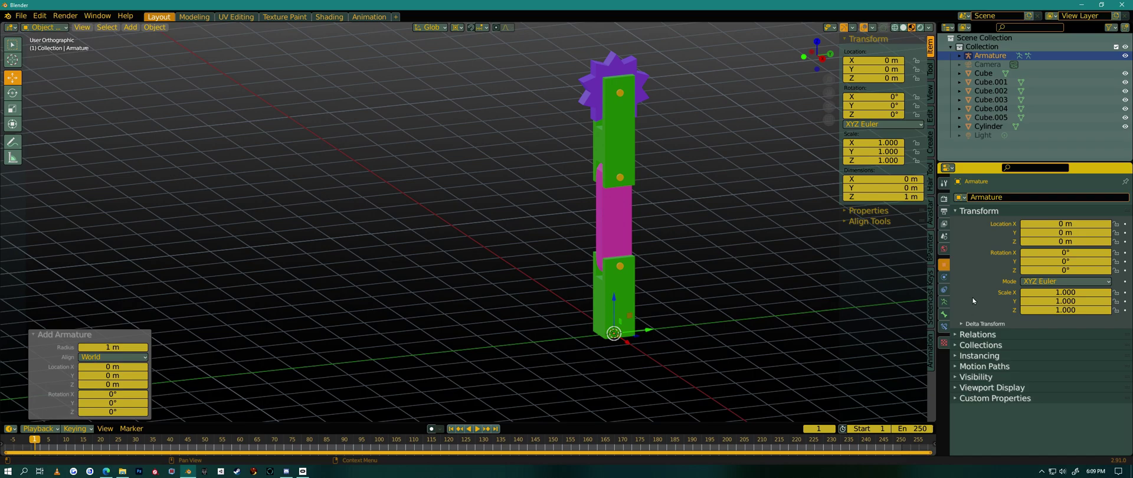
{"action": "left_click", "coordinate": [965, 388]}
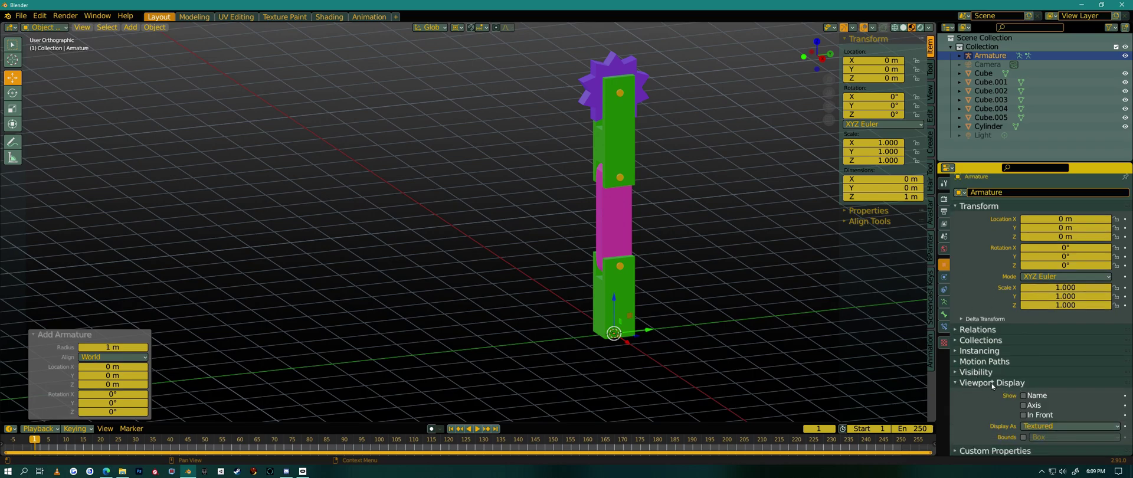
{"action": "left_click", "coordinate": [1023, 416]}
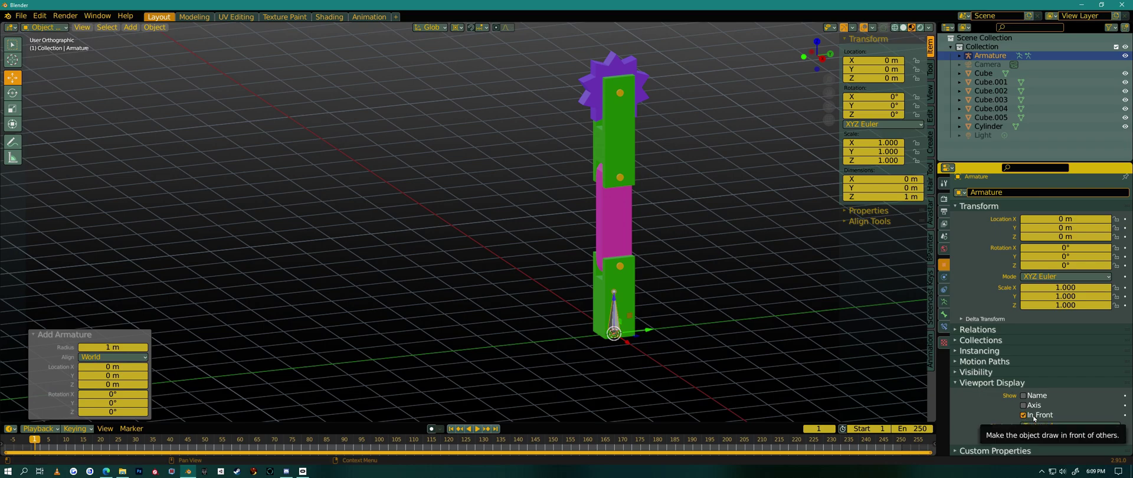
Step: Enter Edit Mode on the armature with the Move tool active, using Individual Origins as the transform pivot point
{"action": "scroll", "coordinate": [679, 352], "scroll_direction": "up", "scroll_amount": 4}
{"action": "middle_click_drag", "start_coordinate": [680, 352], "coordinate": [581, 344]}
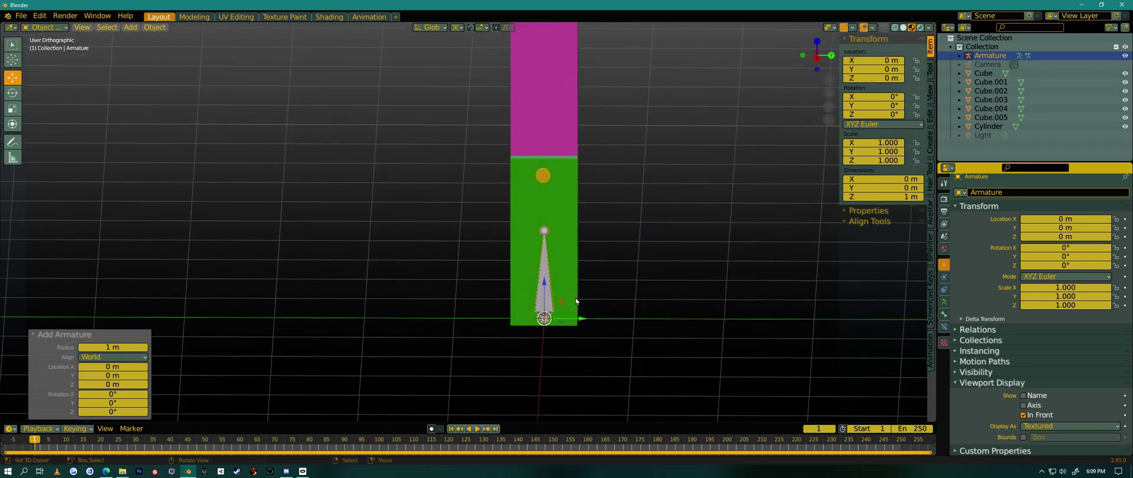
{"action": "middle_click_drag", "start_coordinate": [577, 301], "coordinate": [607, 302]}
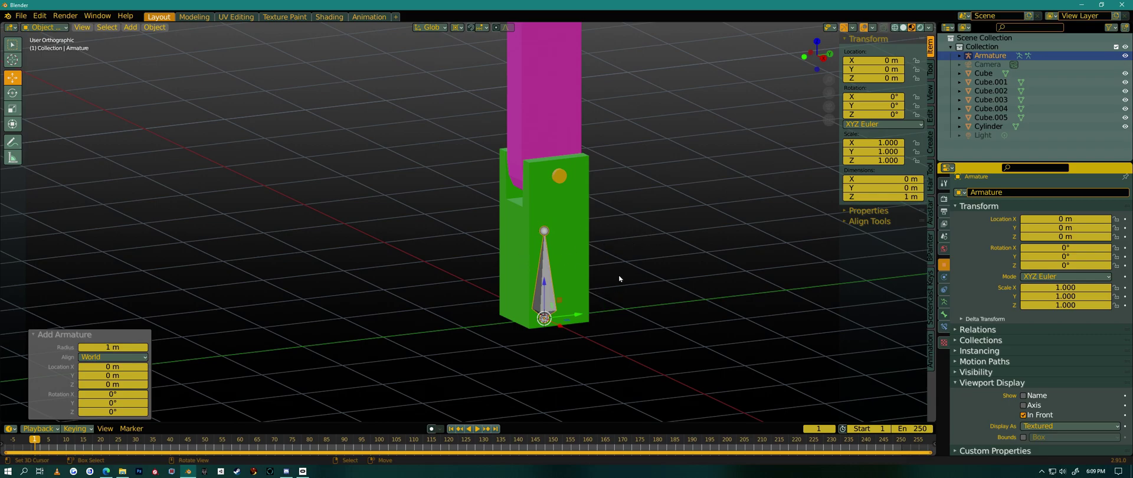
{"action": "key", "text": "Tab"}
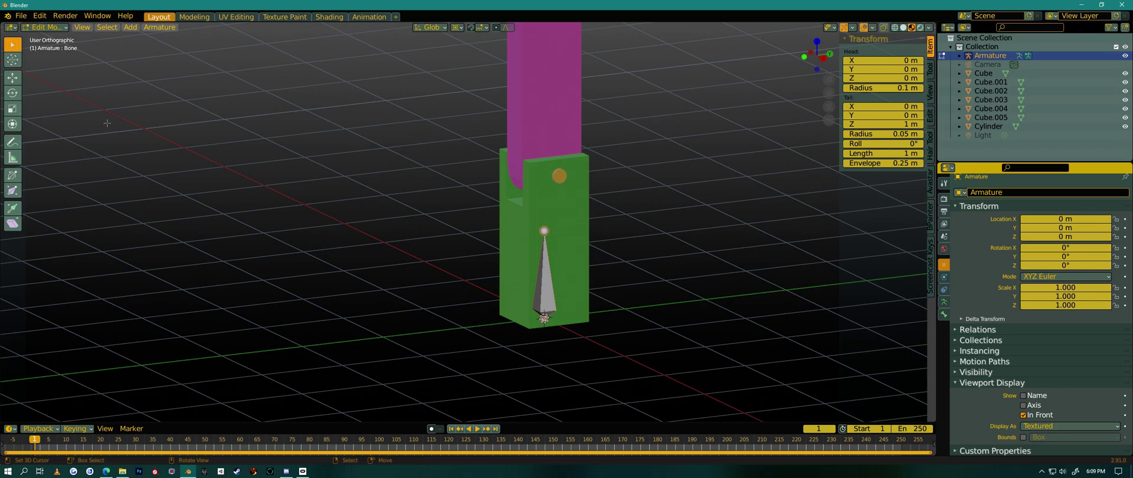
{"action": "left_click", "coordinate": [12, 77]}
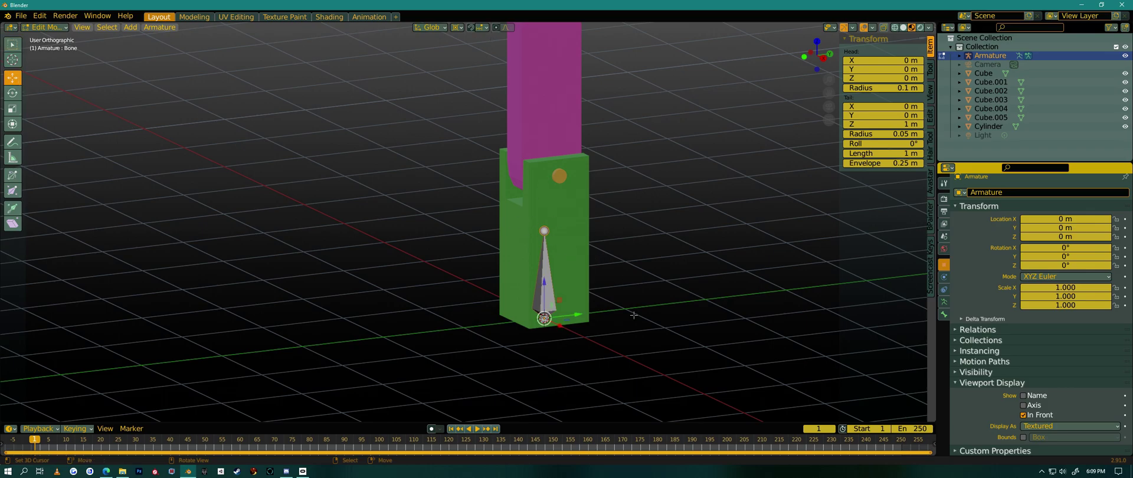
{"action": "left_click", "coordinate": [460, 30]}
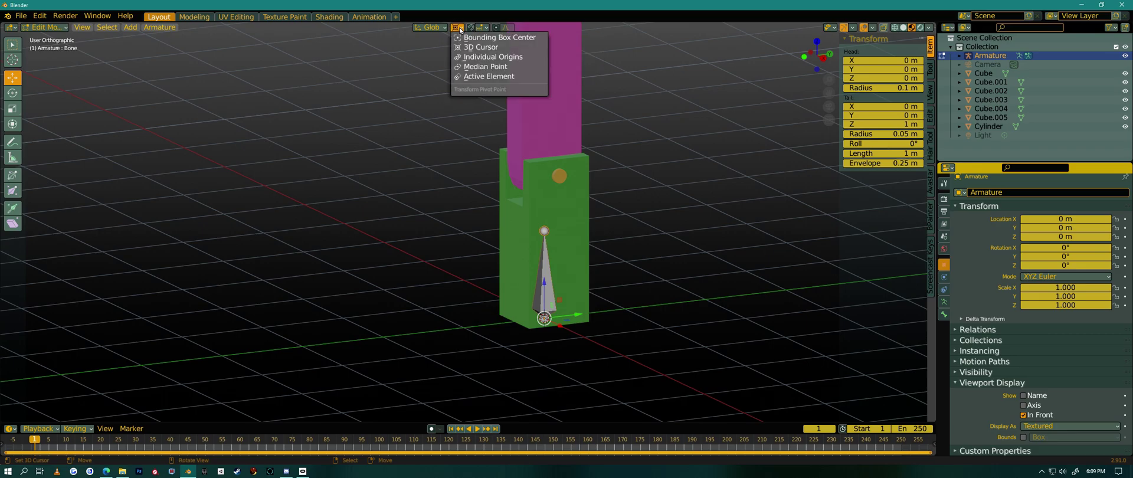
{"action": "left_click", "coordinate": [488, 57]}
Step: In the right orthographic view, raise the bone's tip about 0.36 m along Z, toward the lower hinge pin
{"action": "middle_click_drag", "start_coordinate": [520, 150], "coordinate": [558, 289]}
{"action": "key", "text": "KP_3"}
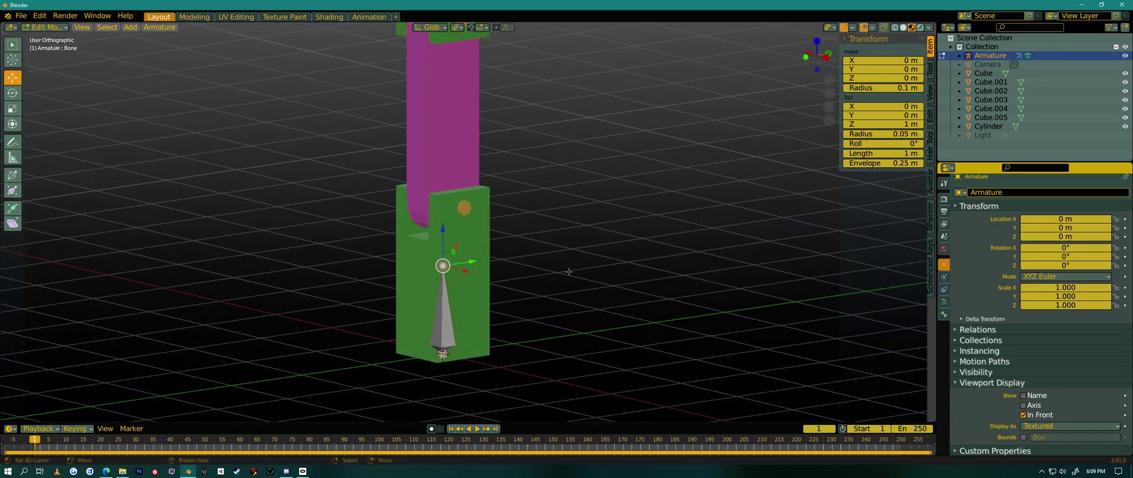
{"action": "key", "text": "KP_5"}
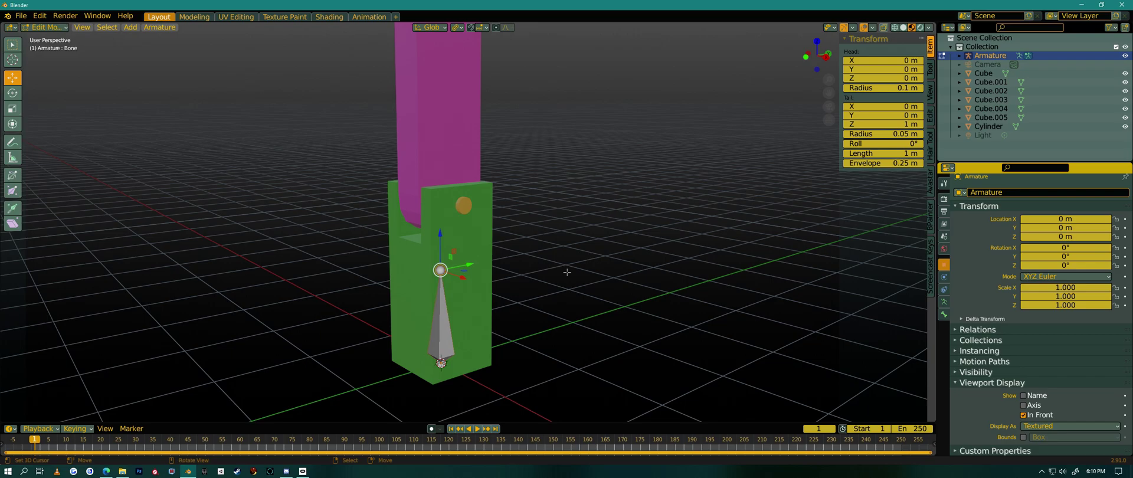
{"action": "key", "text": "KP_5"}
{"action": "mouse_move", "coordinate": [576, 294]}
{"action": "middle_mouse_down"}
{"action": "mouse_move", "coordinate": [547, 295]}
{"action": "mouse_move", "coordinate": [584, 304]}
{"action": "middle_mouse_up"}
{"action": "key", "text": "KP_3"}
{"action": "key", "text": "g"}
{"action": "key", "text": "z"}
{"action": "left_click", "coordinate": [505, 208]}
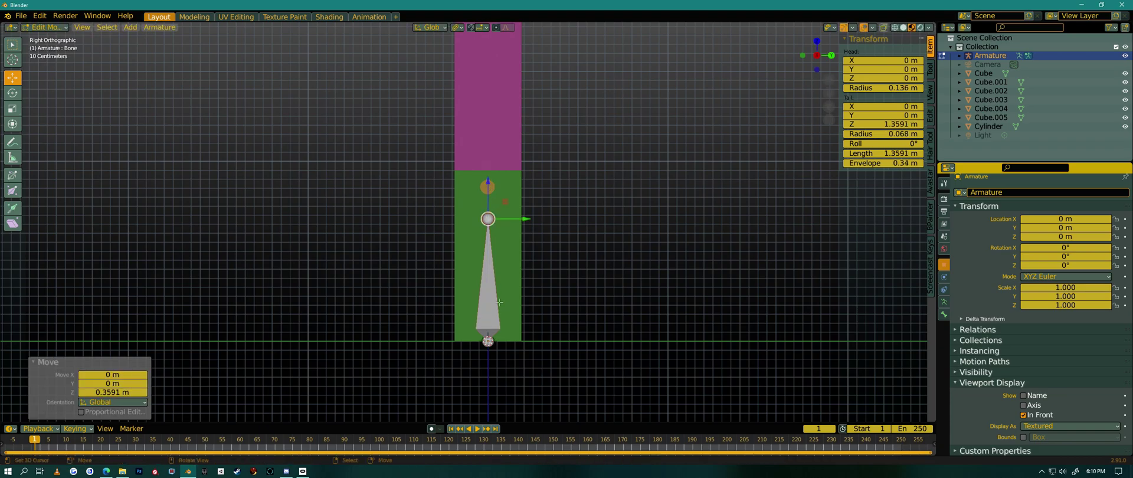
Step: Extrude a second bone about 1.12 m straight up from the first bone's tip and select it
{"action": "left_click", "coordinate": [501, 276]}
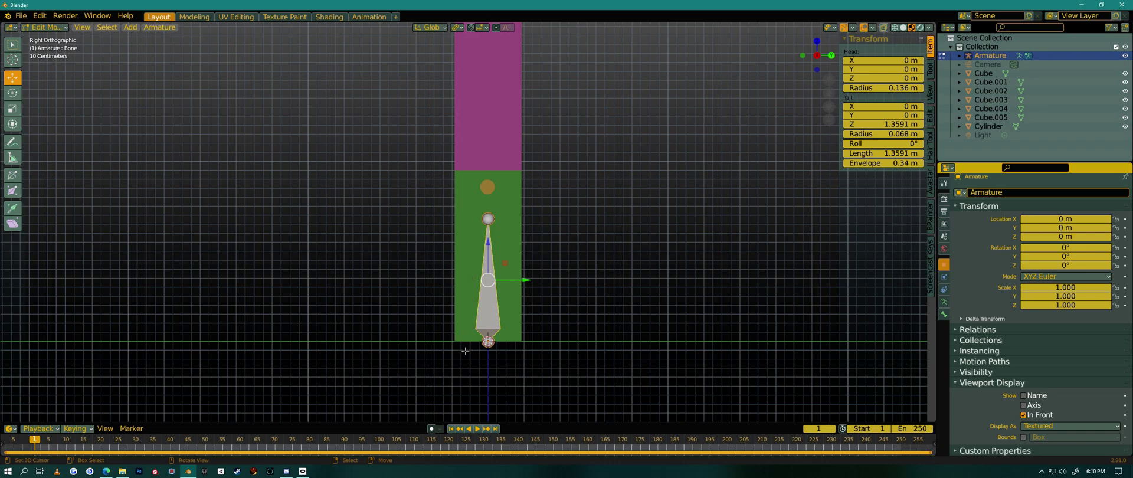
{"action": "left_click", "coordinate": [490, 218]}
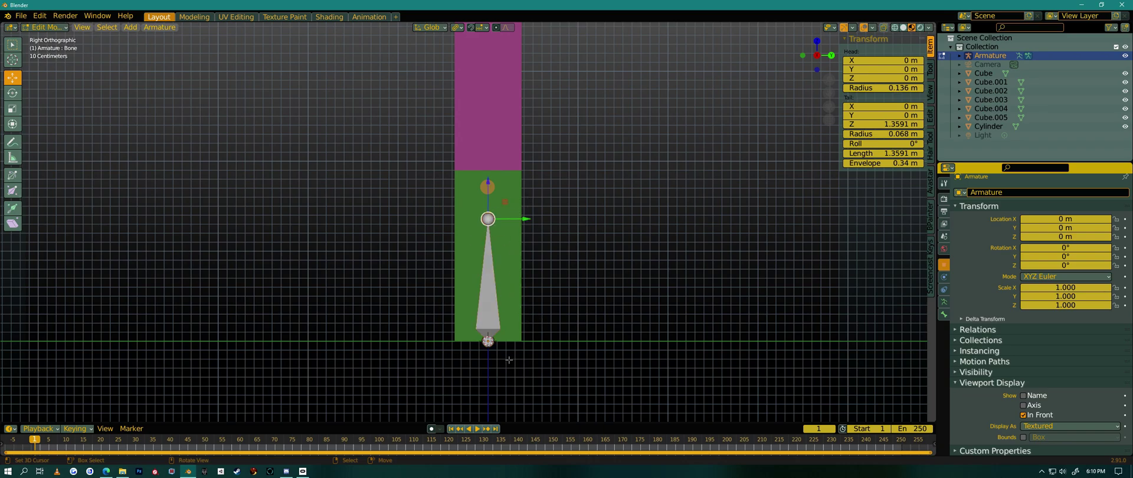
{"action": "key", "text": "e"}
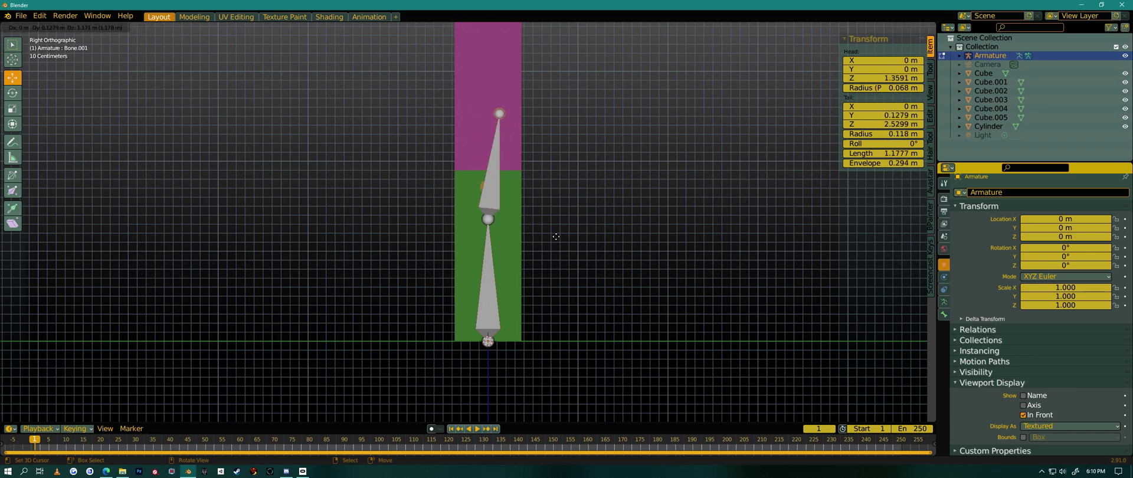
{"action": "right_click", "coordinate": [539, 210]}
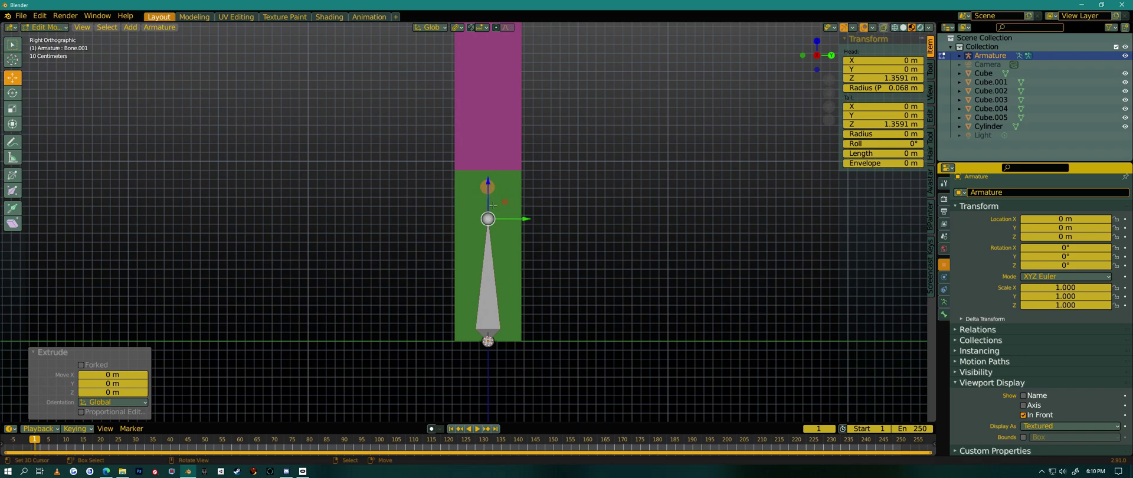
{"action": "left_click_drag", "start_coordinate": [488, 186], "coordinate": [492, 86]}
{"action": "left_click", "coordinate": [498, 185]}
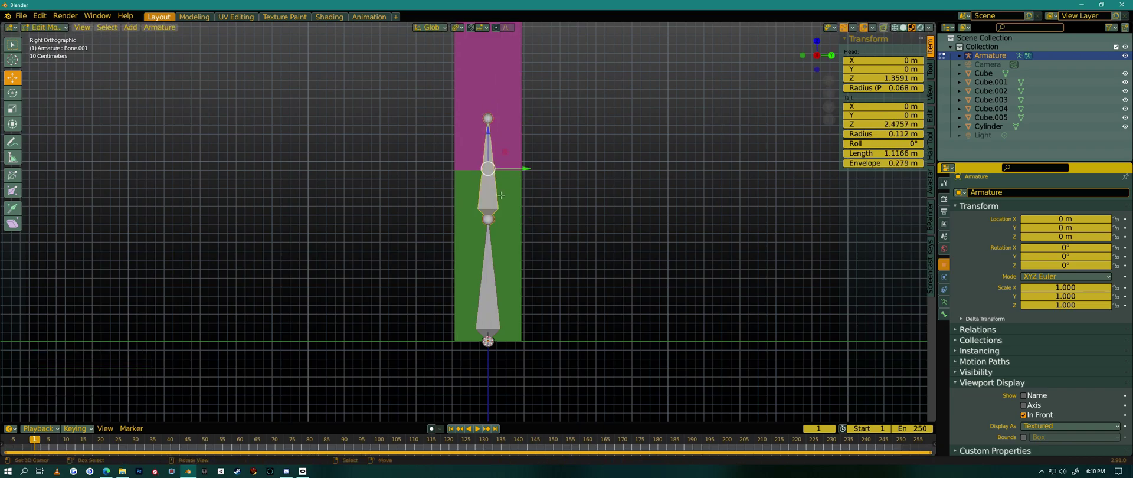
Step: Turn off Connected in the second bone's parent relation and move the bone about 0.57 m up along Z
{"action": "left_click", "coordinate": [944, 314]}
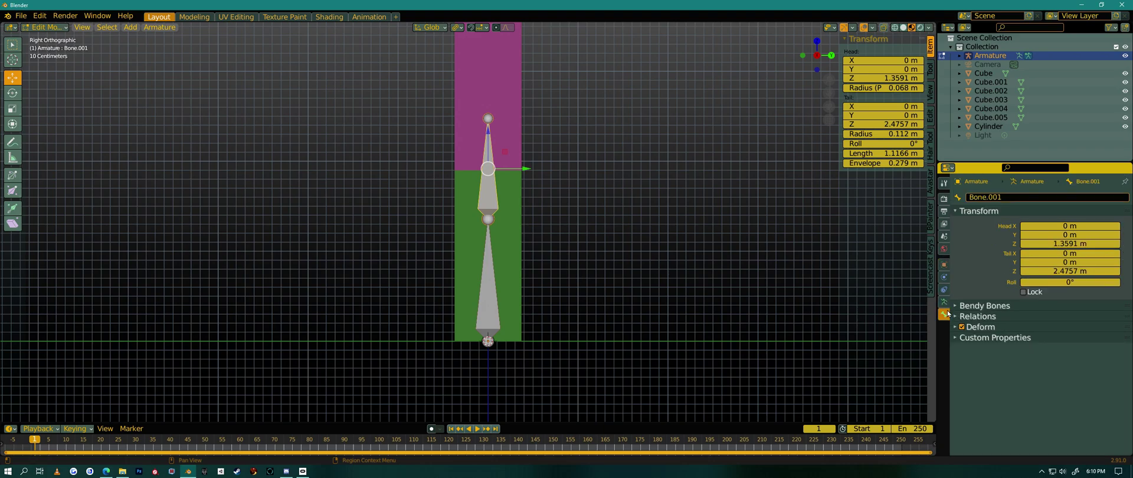
{"action": "left_click", "coordinate": [956, 317]}
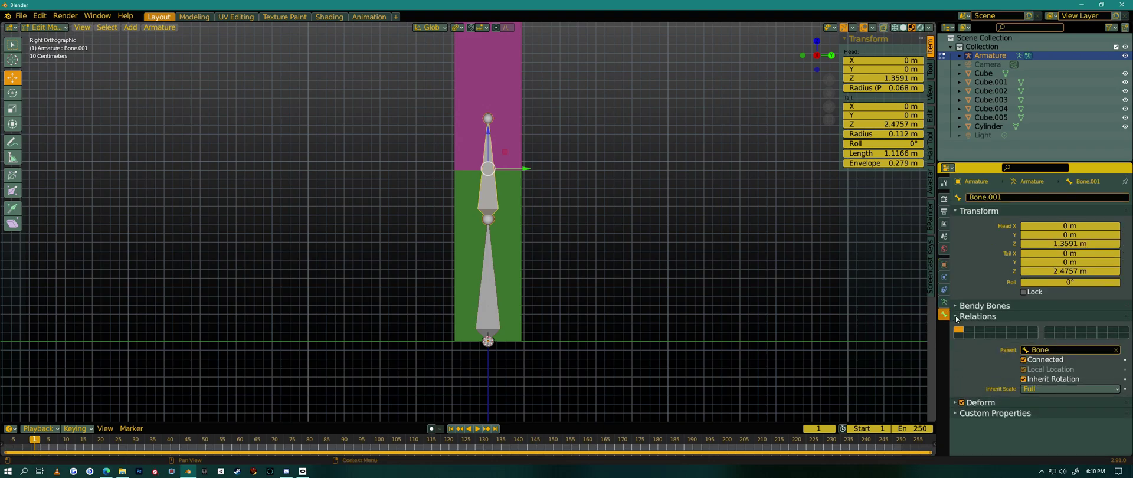
{"action": "left_click", "coordinate": [1023, 360]}
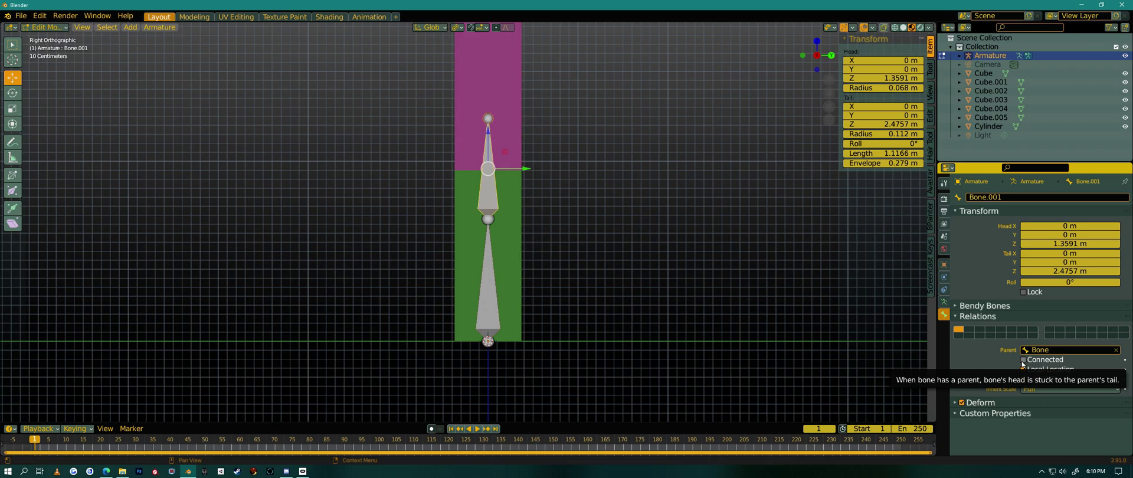
{"action": "left_click_drag", "start_coordinate": [490, 137], "coordinate": [495, 85]}
Step: Leave Edit Mode on the armature and select the orange lower hinge pin, Cube.001
{"action": "middle_click_drag", "start_coordinate": [567, 236], "coordinate": [612, 268]}
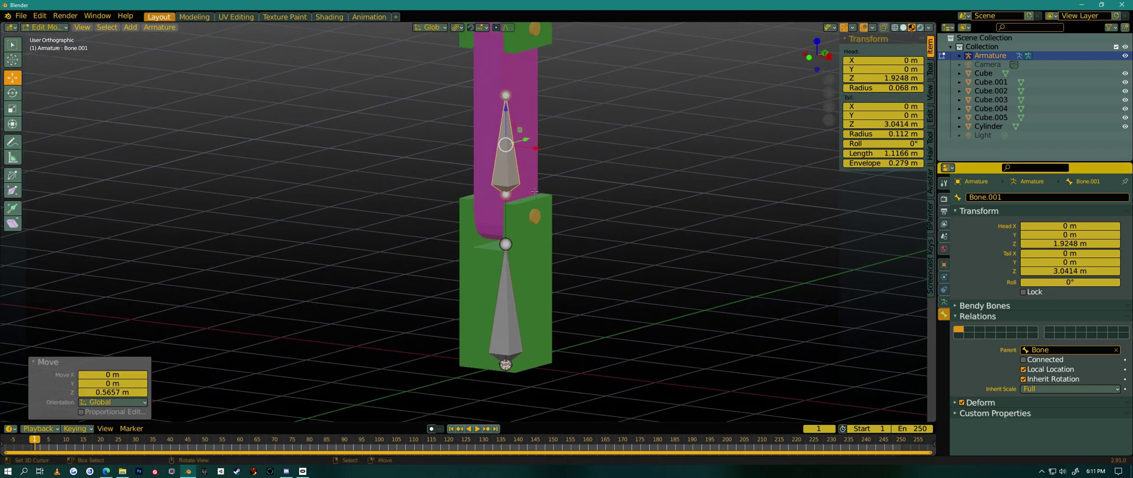
{"action": "scroll", "coordinate": [535, 192], "scroll_direction": "up", "scroll_amount": 4}
{"action": "scroll", "coordinate": [506, 289], "scroll_direction": "down", "scroll_amount": 3}
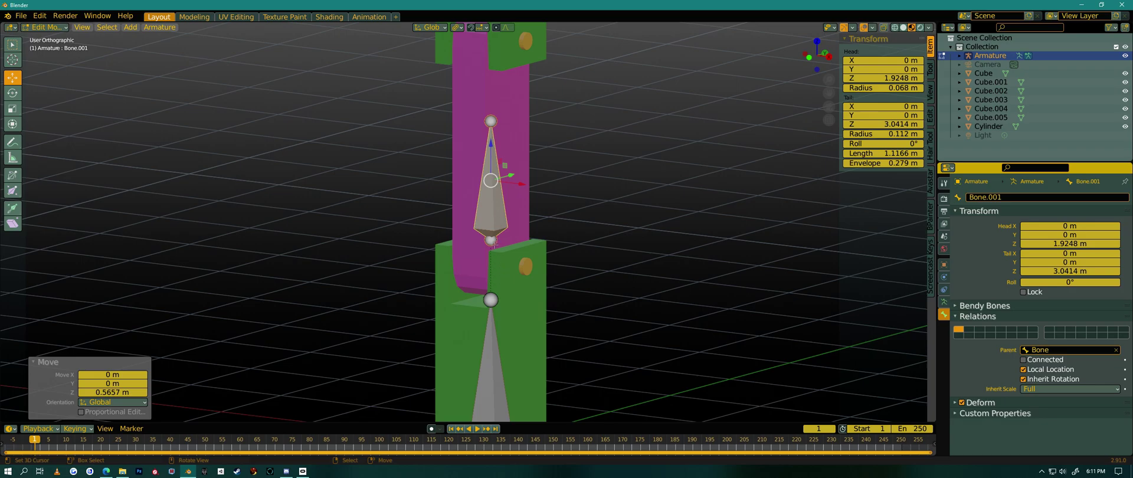
{"action": "middle_click_drag", "start_coordinate": [491, 338], "coordinate": [500, 327], "text": "shift"}
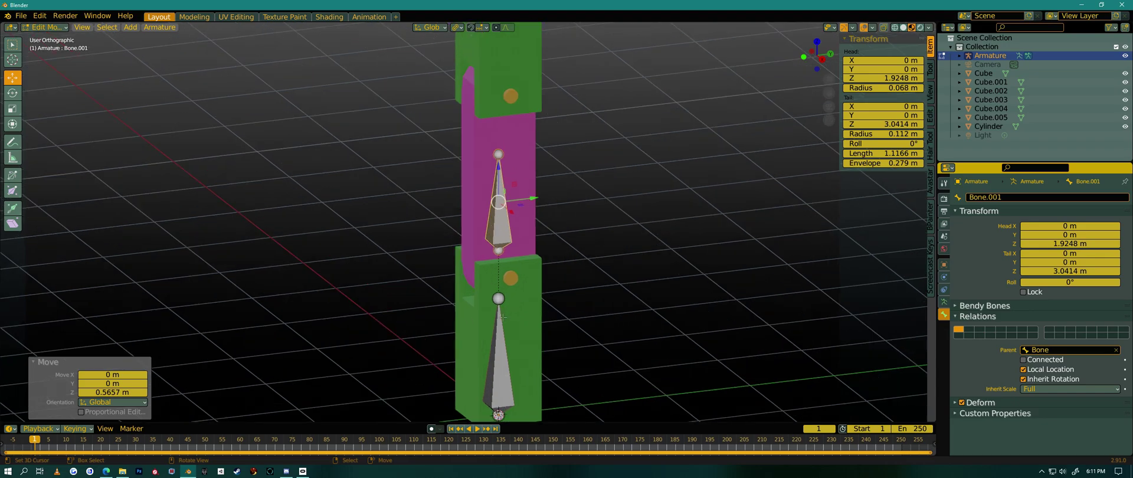
{"action": "scroll", "coordinate": [516, 308], "scroll_direction": "up", "scroll_amount": 2}
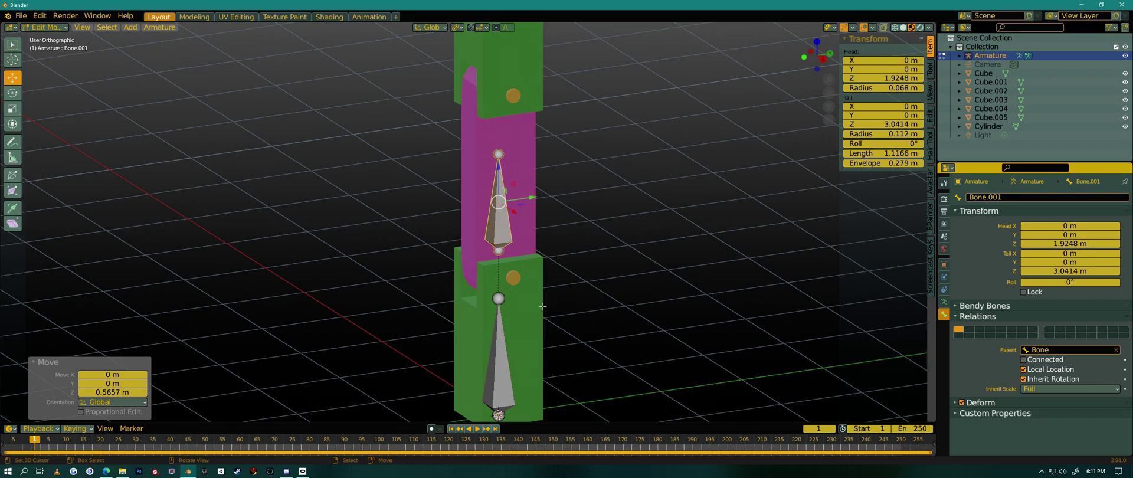
{"action": "key", "text": "Tab"}
{"action": "left_click", "coordinate": [518, 285]}
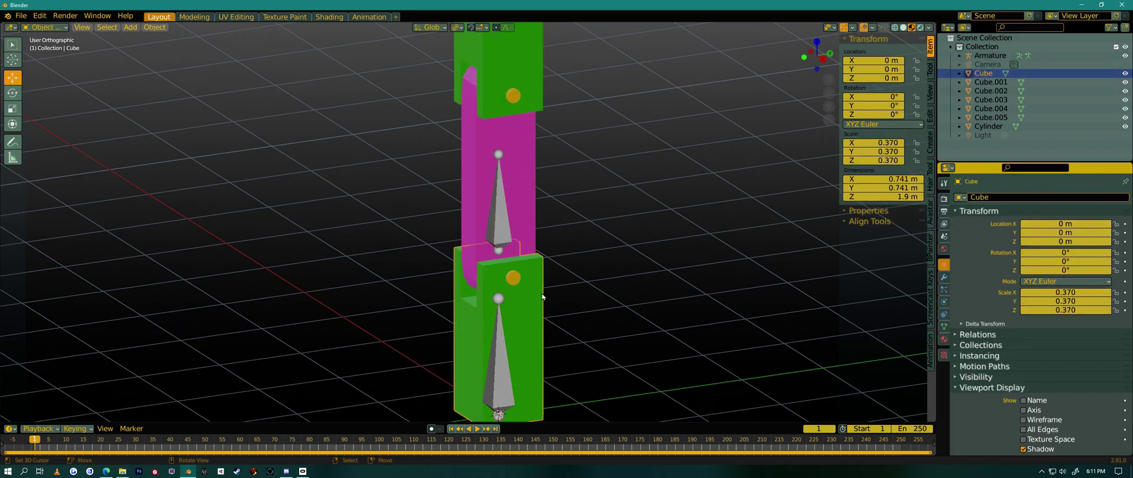
{"action": "left_click", "coordinate": [505, 270]}
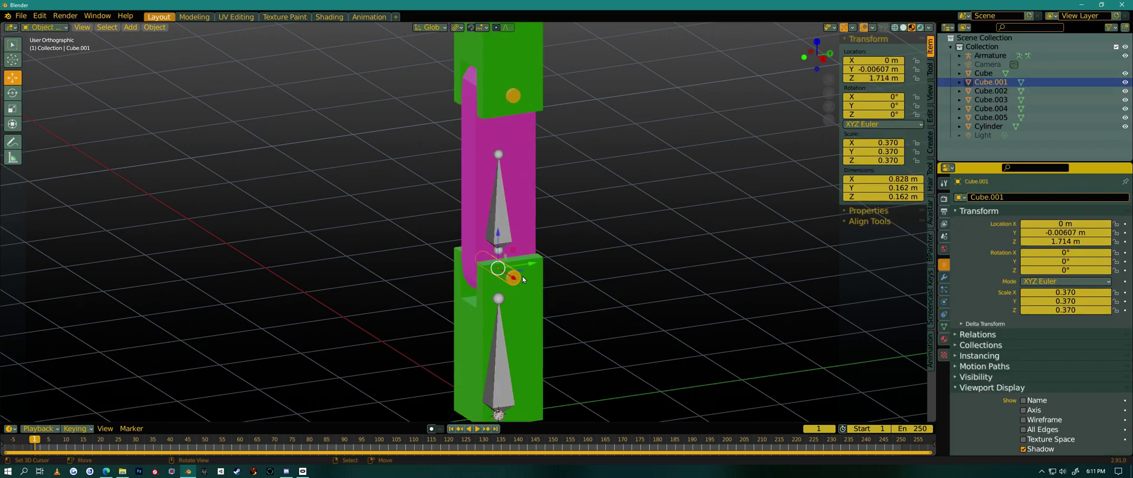
{"action": "scroll", "coordinate": [494, 270], "scroll_direction": "up", "scroll_amount": 5}
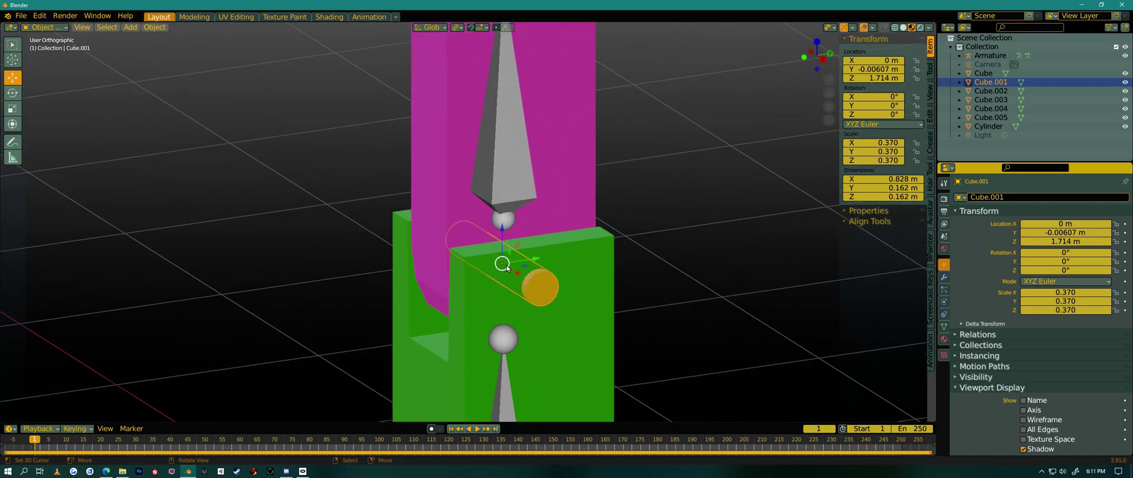
{"action": "scroll", "coordinate": [504, 266], "scroll_direction": "down", "scroll_amount": 2}
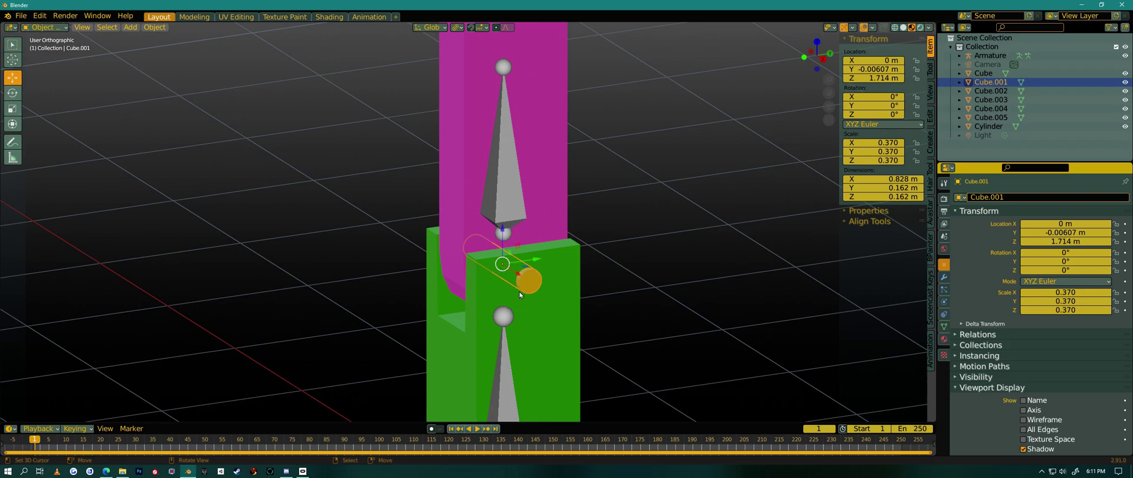
{"action": "scroll", "coordinate": [518, 292], "scroll_direction": "up", "scroll_amount": 2}
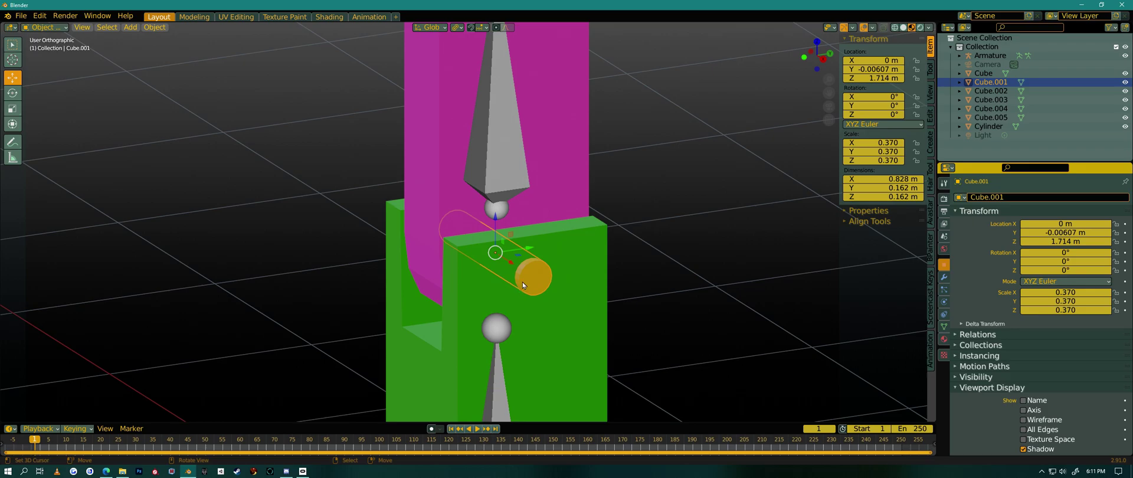
Step: Enter Edit Mode on the lower hinge pin and snap the 3D cursor to the centre of its mesh
{"action": "key", "text": "Tab"}
{"action": "middle_click_drag", "start_coordinate": [536, 282], "coordinate": [582, 301]}
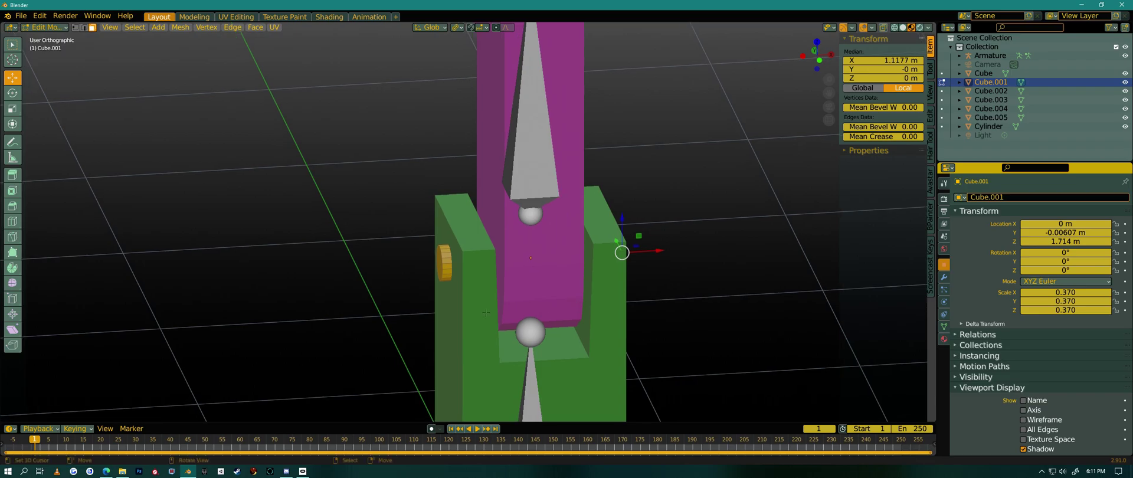
{"action": "middle_click_drag", "start_coordinate": [442, 267], "coordinate": [562, 243]}
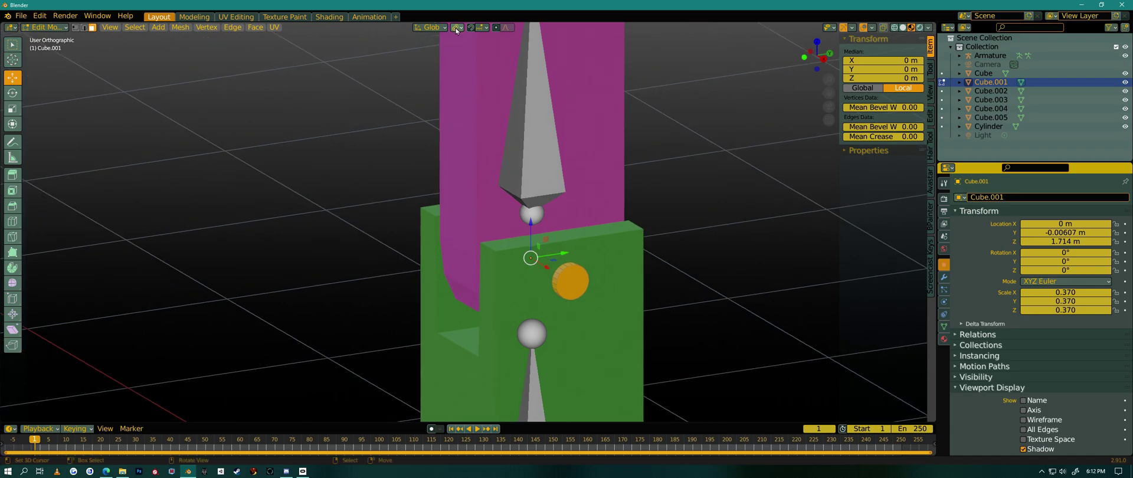
{"action": "middle_click_drag", "start_coordinate": [586, 314], "coordinate": [549, 299]}
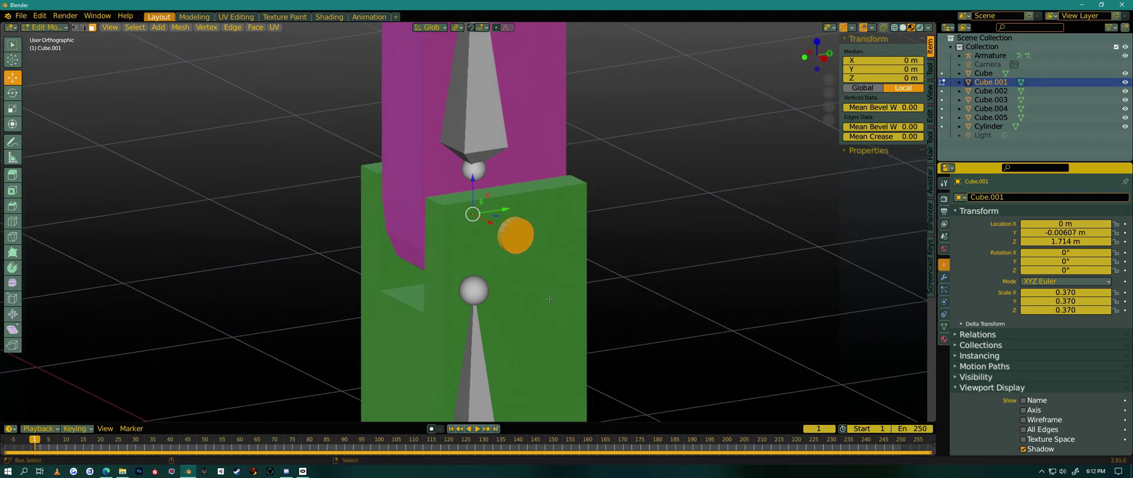
{"action": "key", "text": "shift+s"}
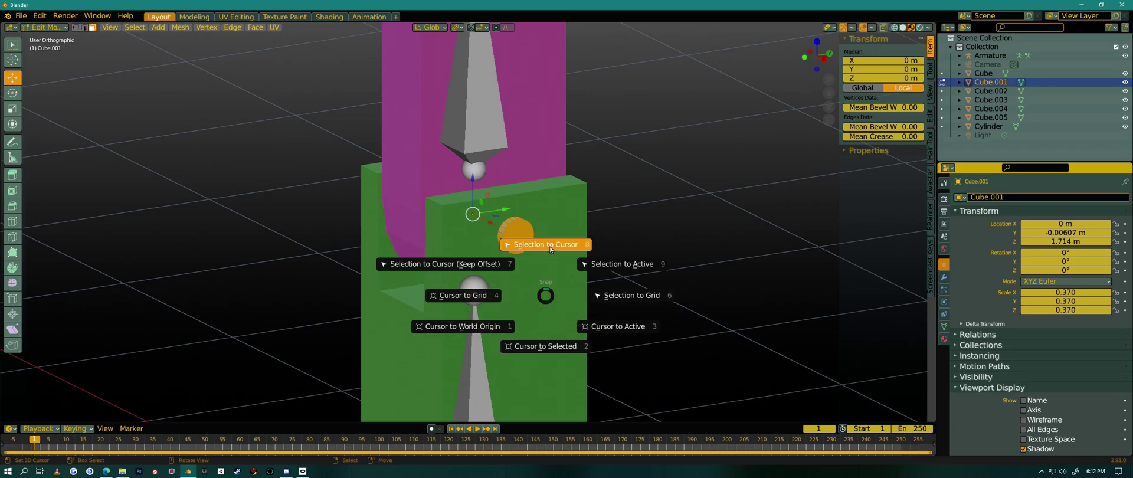
{"action": "left_click", "coordinate": [547, 348]}
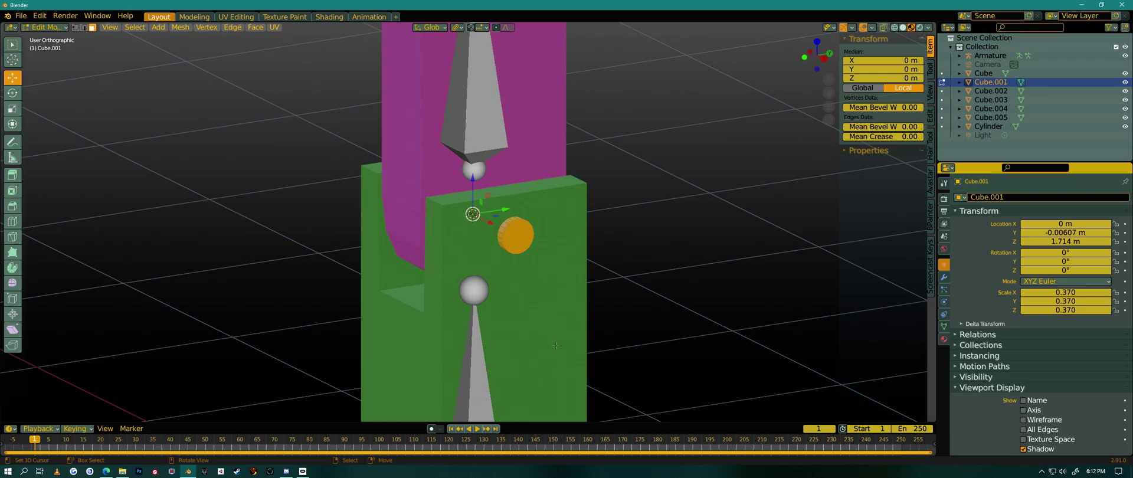
Step: Switch back to editing the armature and snap the second bone's head to the 3D cursor at the lower hinge pin
{"action": "scroll", "coordinate": [555, 344], "scroll_direction": "down", "scroll_amount": 5}
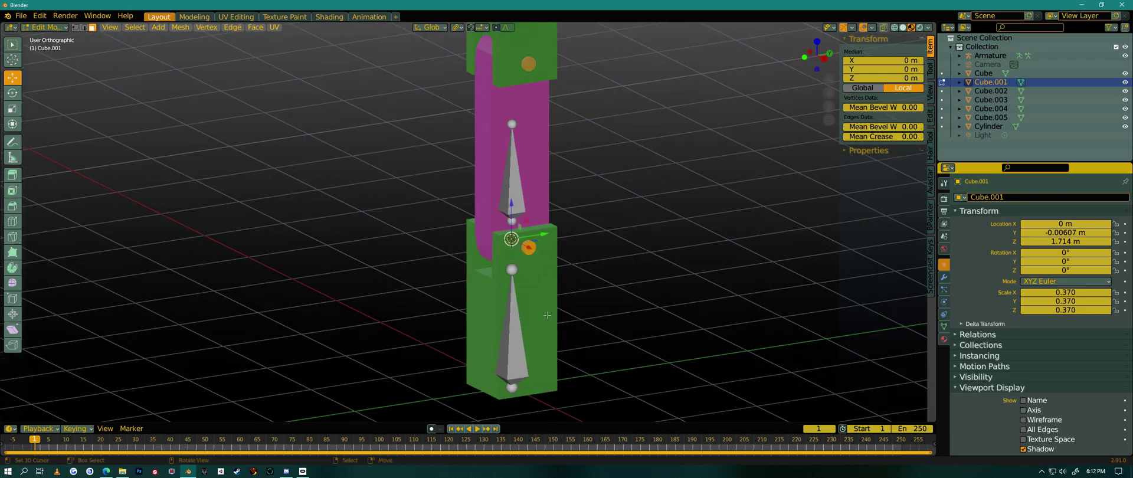
{"action": "key", "text": "Tab"}
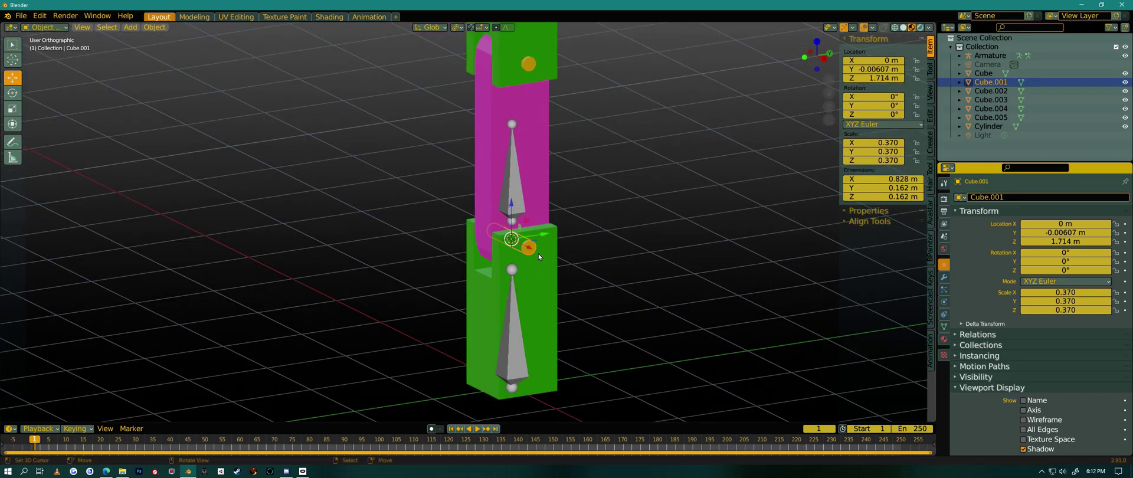
{"action": "left_click", "coordinate": [520, 192]}
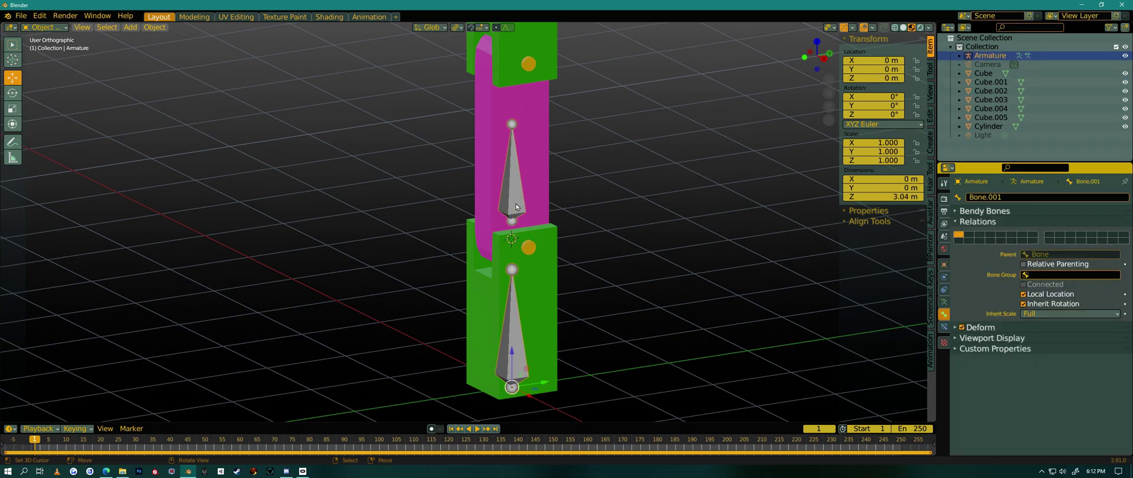
{"action": "key", "text": "Tab"}
{"action": "left_click", "coordinate": [512, 221]}
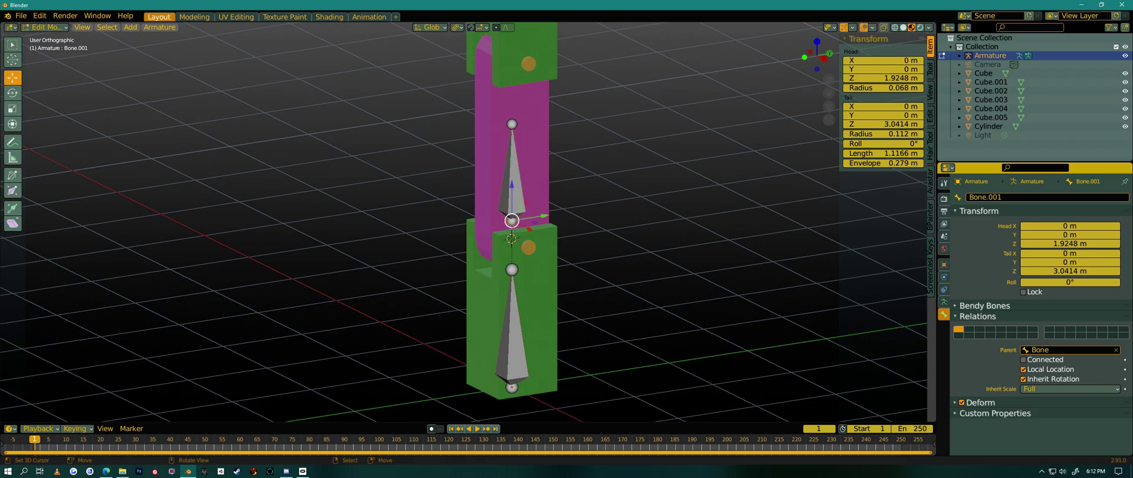
{"action": "scroll", "coordinate": [511, 220], "scroll_direction": "up", "scroll_amount": 3}
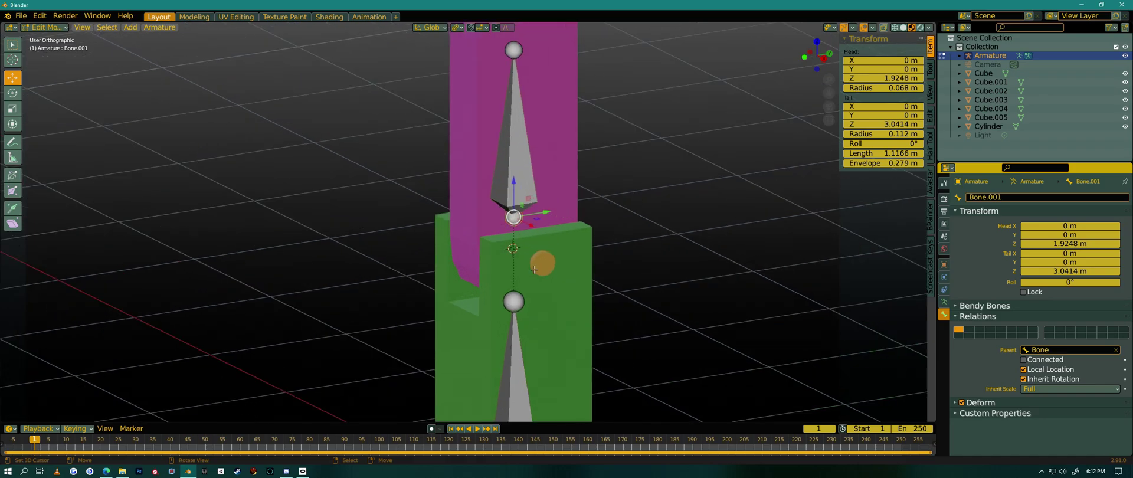
{"action": "key", "text": "shift+s"}
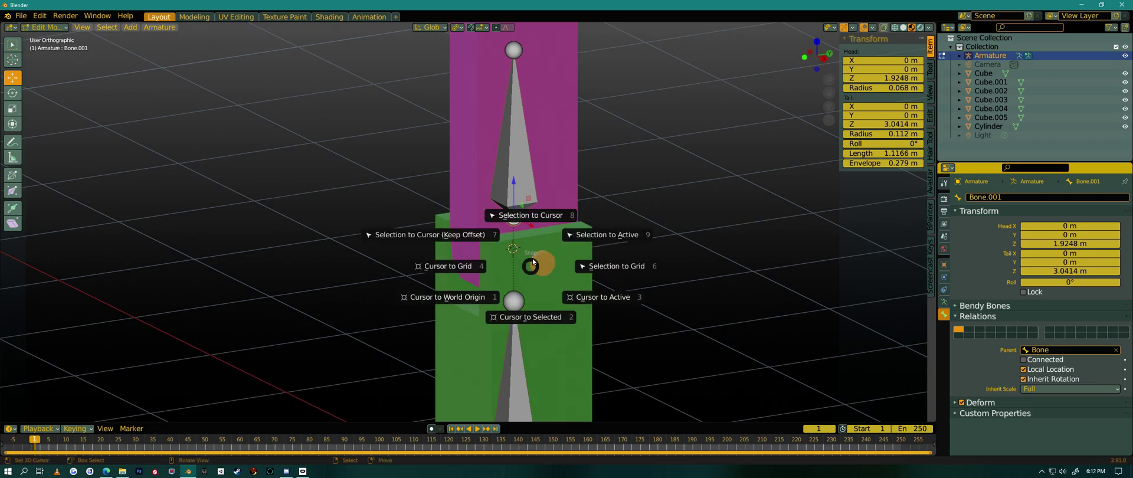
{"action": "left_click", "coordinate": [537, 217]}
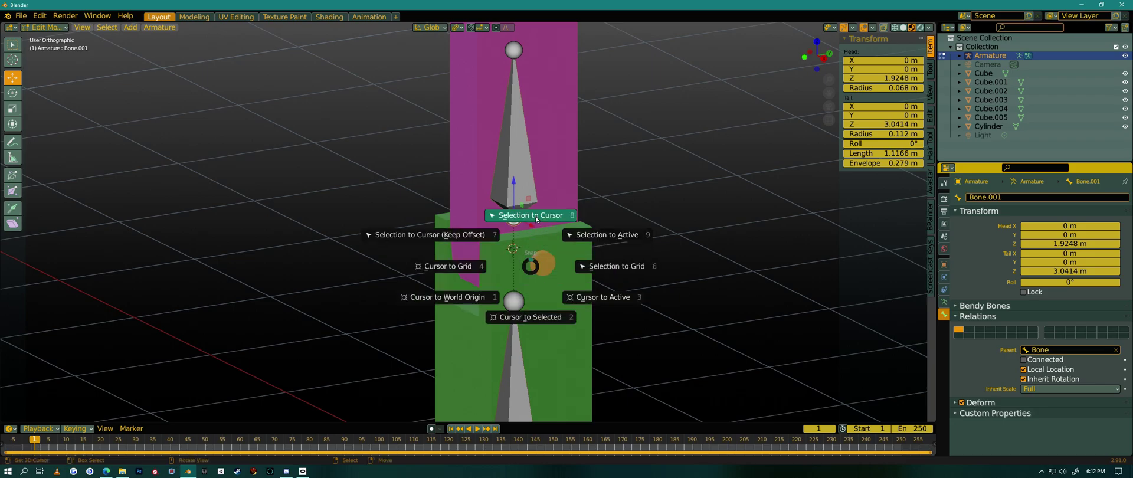
{"action": "scroll", "coordinate": [528, 300], "scroll_direction": "down", "scroll_amount": 4}
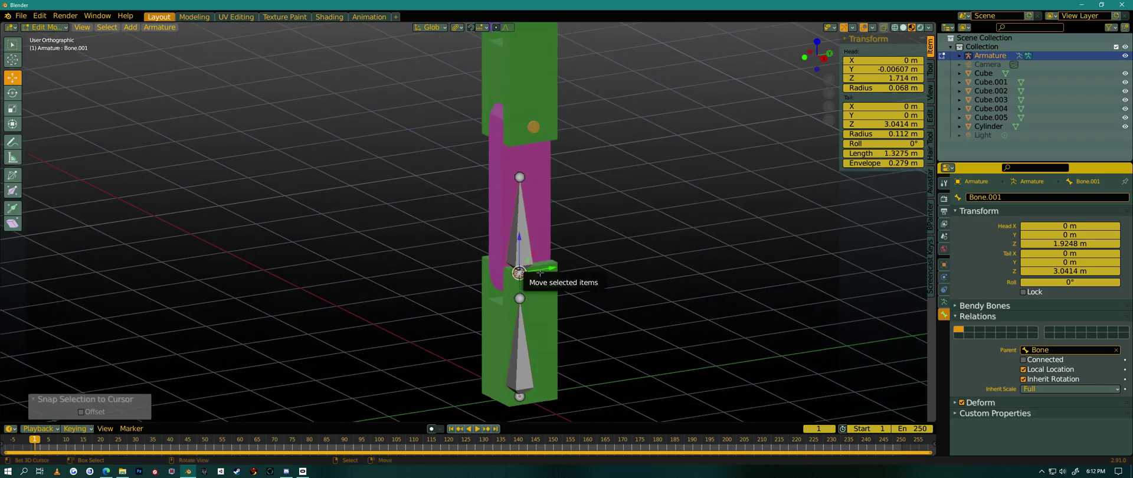
Step: Return to Object Mode, select the upper hinge pin Cube.004 and snap the 3D cursor to it
{"action": "key", "text": "Tab"}
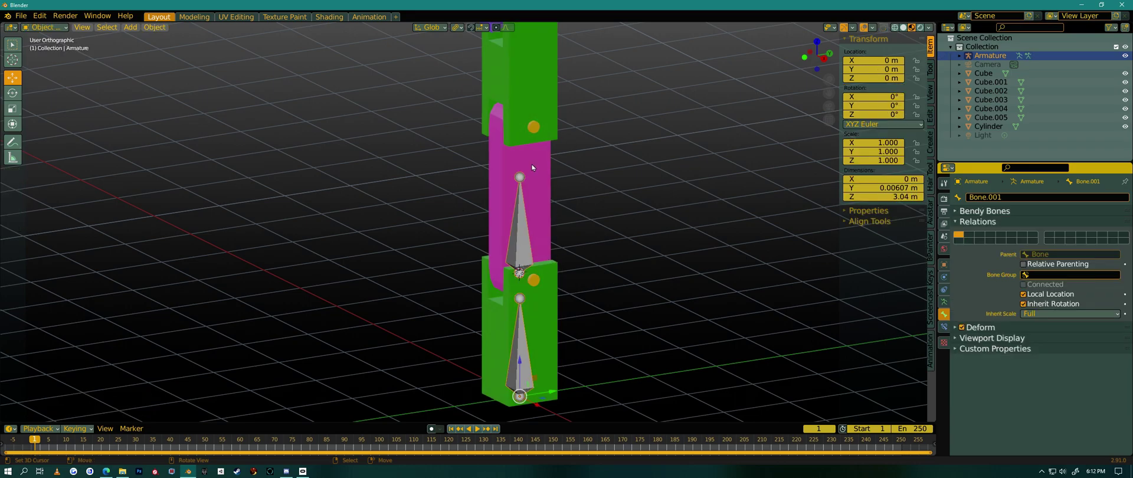
{"action": "left_click", "coordinate": [534, 128]}
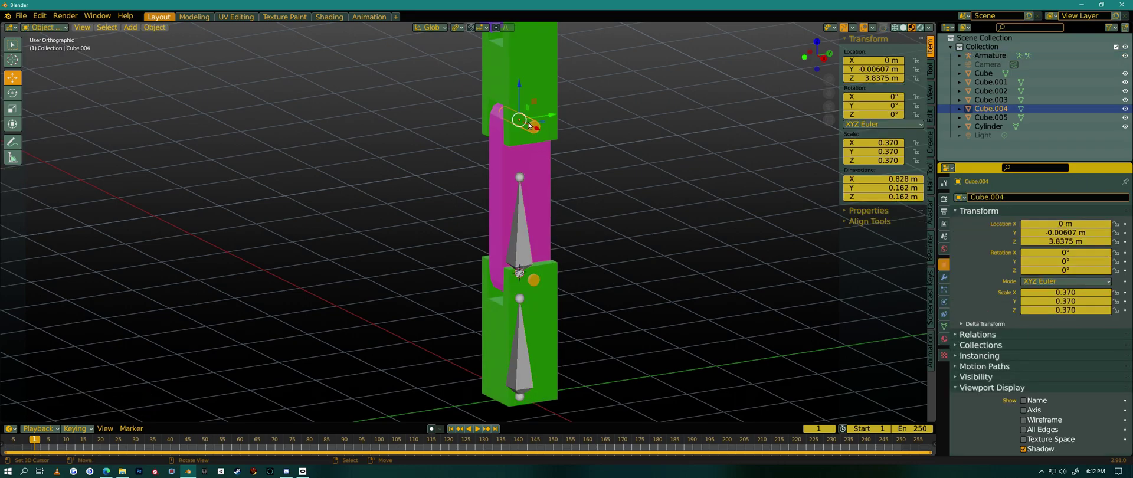
{"action": "scroll", "coordinate": [531, 147], "scroll_direction": "up", "scroll_amount": 3}
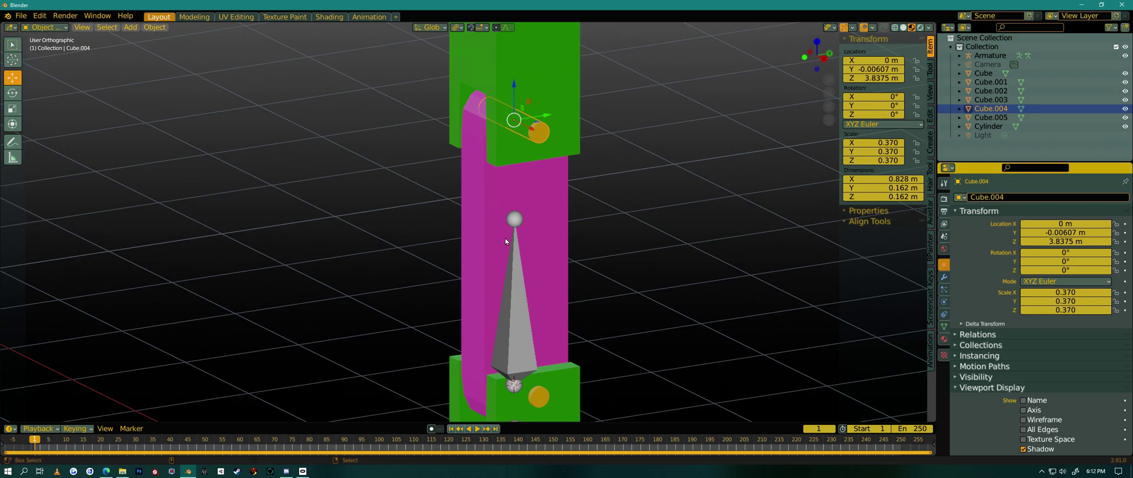
{"action": "key", "text": "shift+s"}
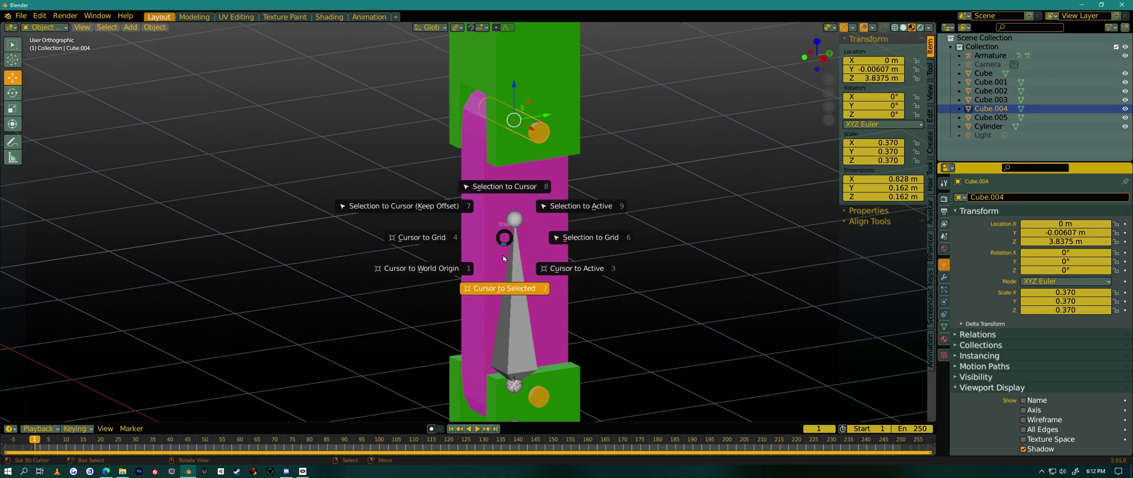
{"action": "left_click", "coordinate": [488, 292]}
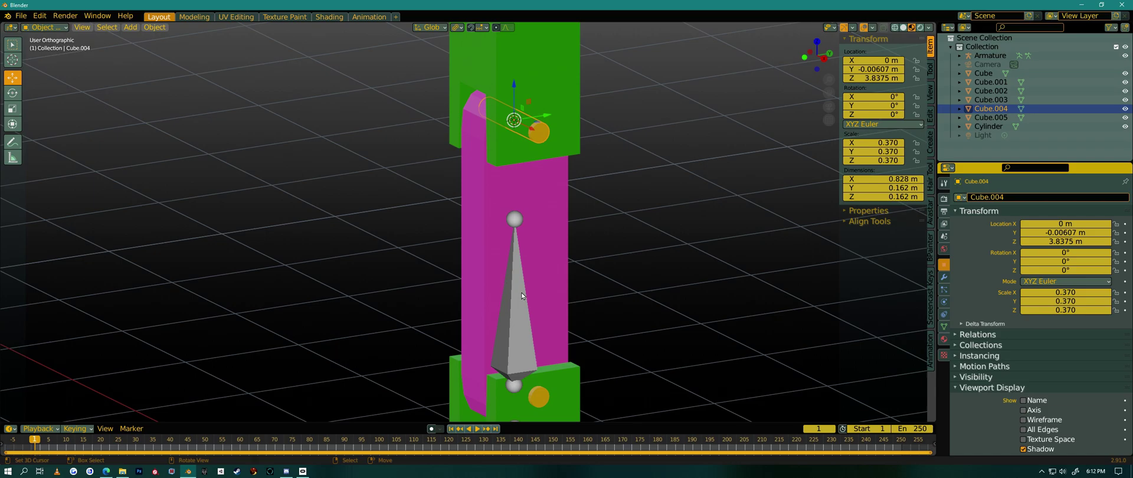
Step: Edit the armature again and snap the second bone's tip to the 3D cursor at the upper hinge pin
{"action": "key", "text": "Tab"}
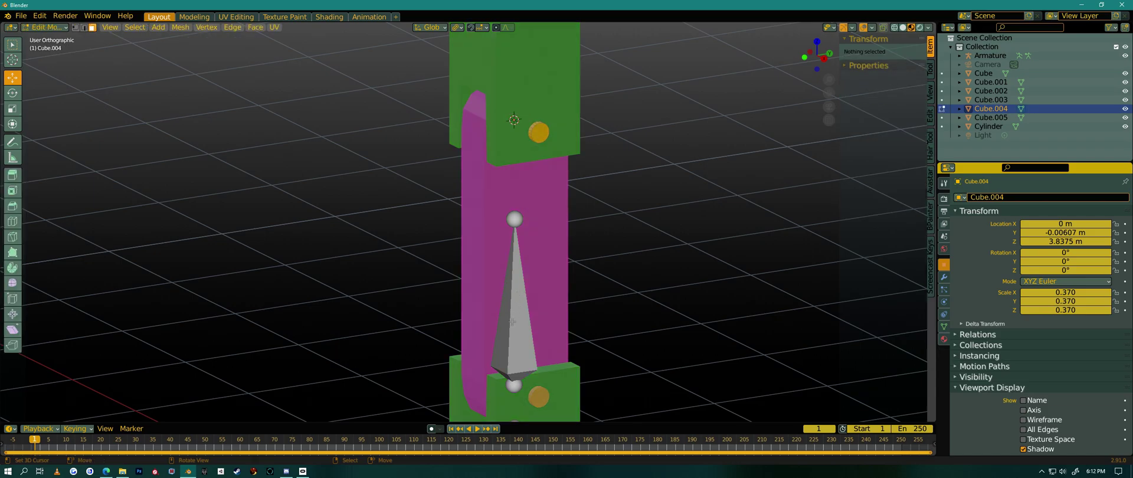
{"action": "key", "text": "Tab"}
{"action": "left_click", "coordinate": [514, 313]}
{"action": "key", "text": "Tab"}
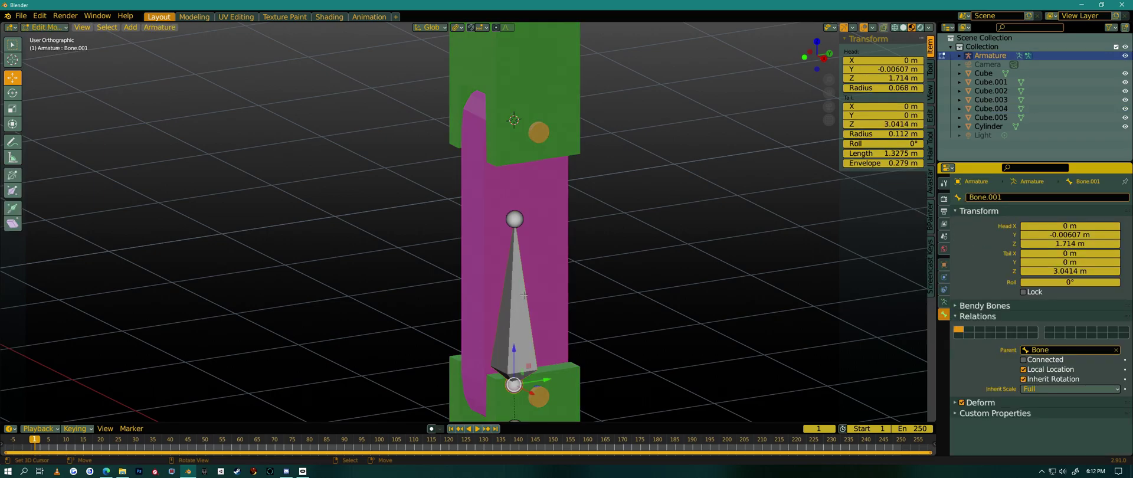
{"action": "left_click", "coordinate": [518, 223]}
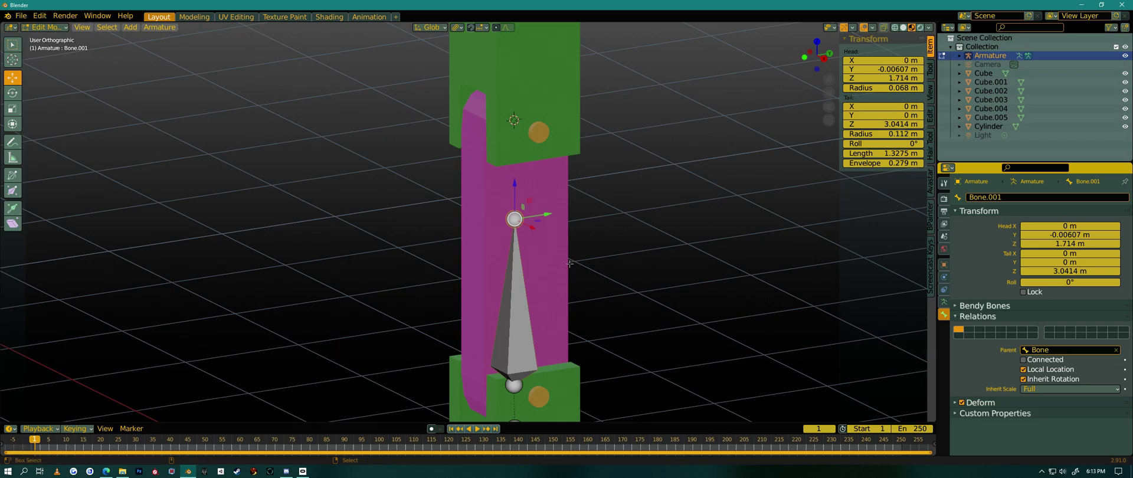
{"action": "key", "text": "shift+s"}
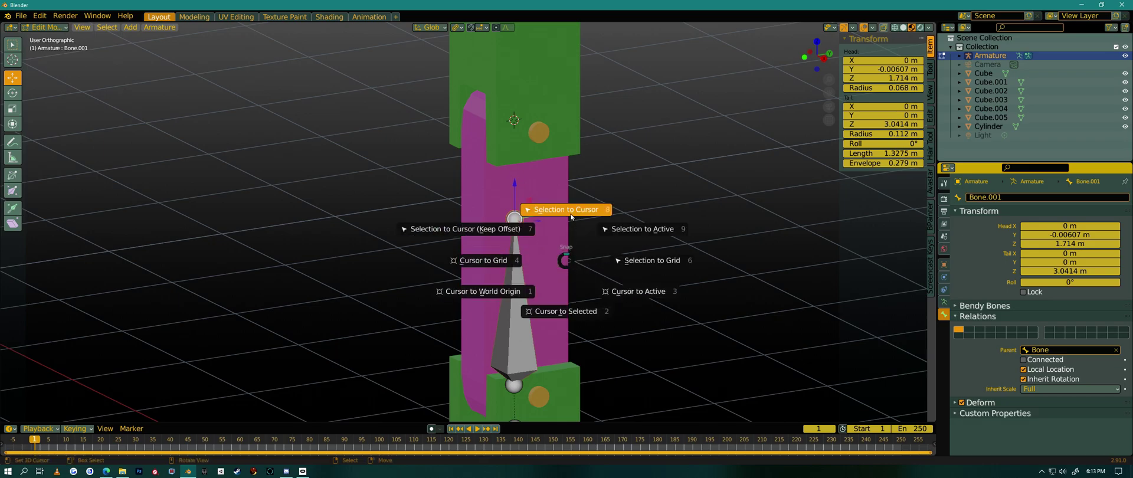
{"action": "left_click", "coordinate": [571, 213]}
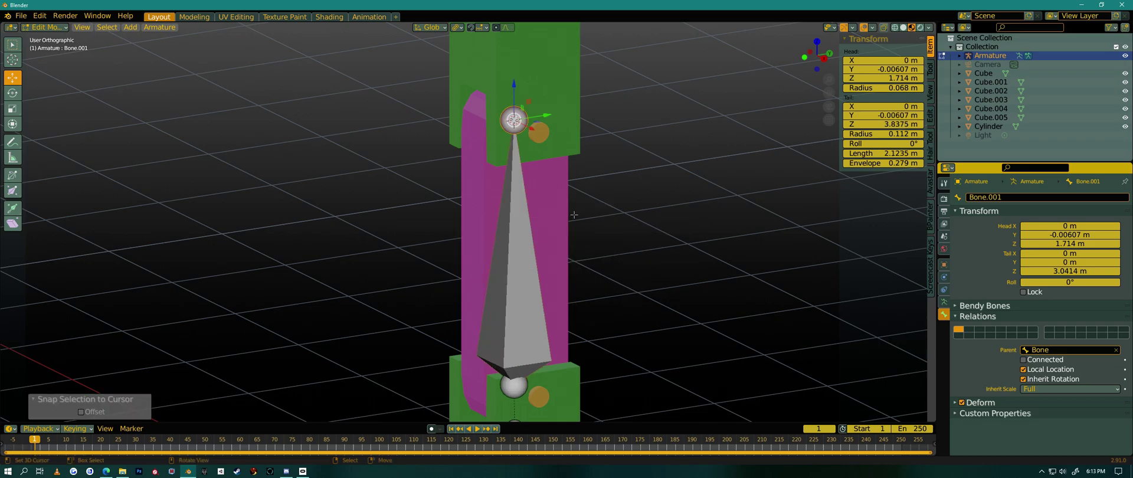
{"action": "scroll", "coordinate": [555, 242], "scroll_direction": "down", "scroll_amount": 5}
{"action": "scroll", "coordinate": [548, 237], "scroll_direction": "up", "scroll_amount": 4}
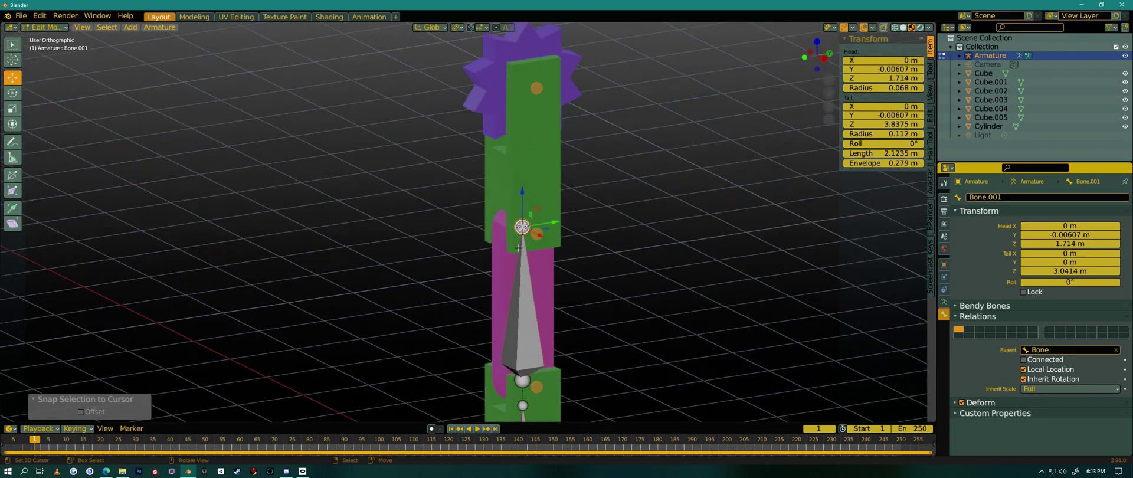
{"action": "scroll", "coordinate": [546, 285], "scroll_direction": "down", "scroll_amount": 4}
{"action": "middle_click_drag", "start_coordinate": [545, 285], "coordinate": [538, 317]}
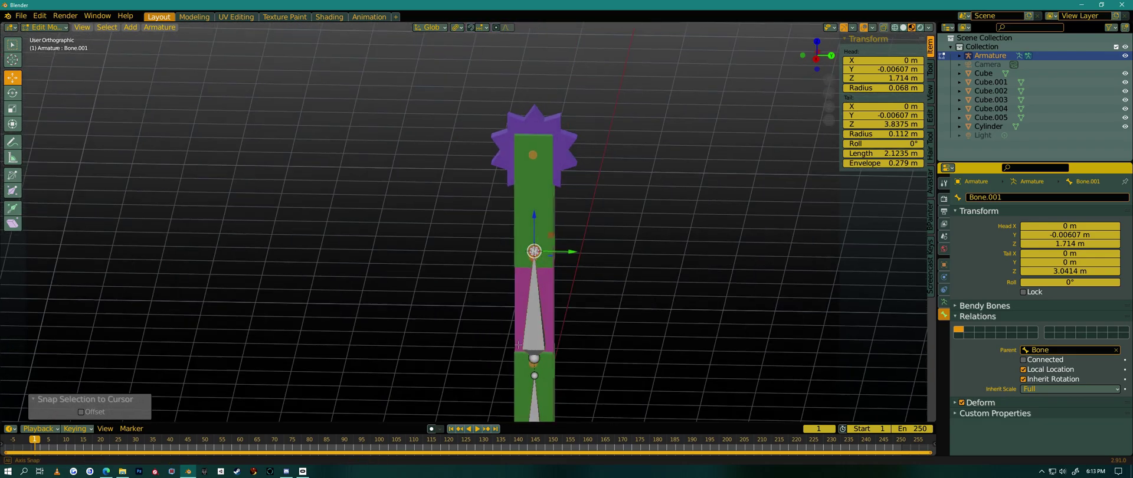
{"action": "scroll", "coordinate": [538, 318], "scroll_direction": "up", "scroll_amount": 4}
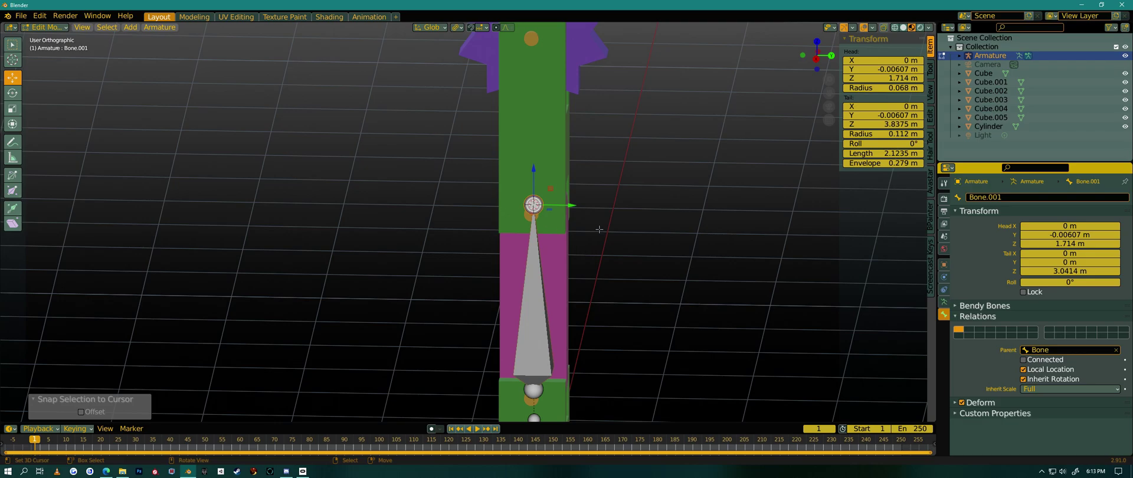
Step: Return to Object Mode, select the top hinge pin Cube.005 and snap the 3D cursor to it
{"action": "middle_click_drag", "start_coordinate": [495, 283], "coordinate": [544, 324]}
{"action": "scroll", "coordinate": [544, 324], "scroll_direction": "down", "scroll_amount": 3}
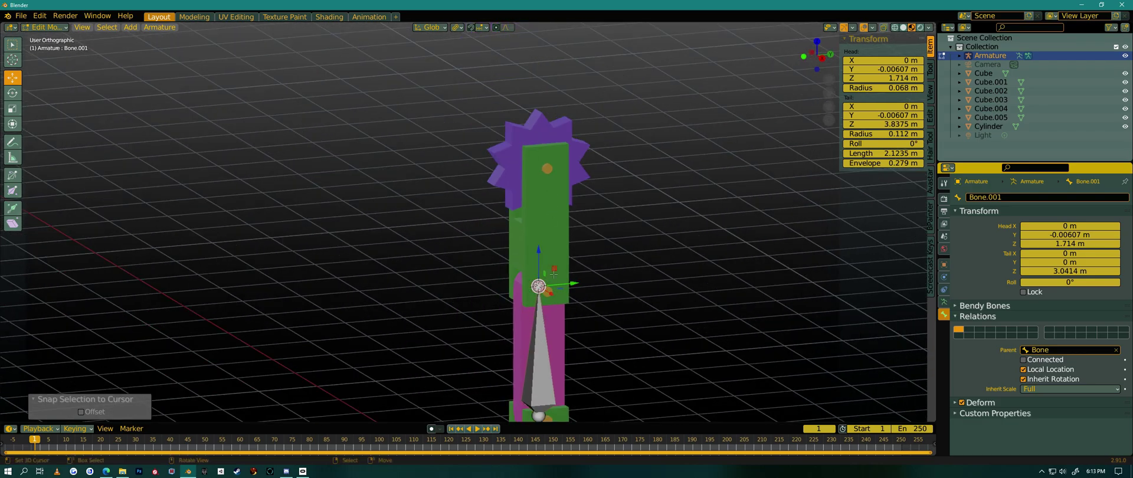
{"action": "key", "text": "Tab"}
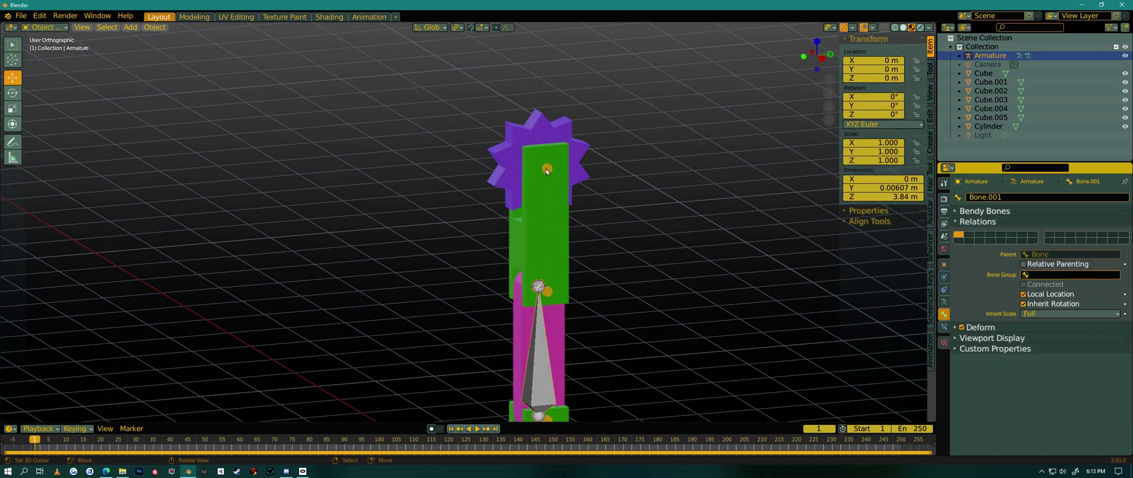
{"action": "left_click", "coordinate": [547, 170]}
{"action": "key", "text": "shift+s"}
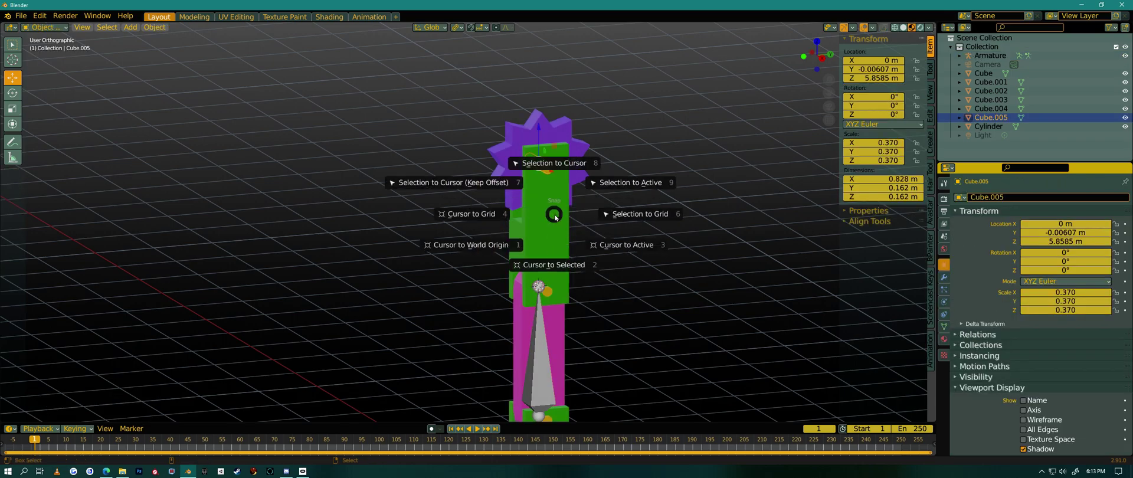
{"action": "left_click", "coordinate": [548, 266]}
Step: Edit the armature, extrude a third bone upward from the second bone's tip and snap its tip to the 3D cursor at the top pin
{"action": "scroll", "coordinate": [537, 304], "scroll_direction": "up", "scroll_amount": 2}
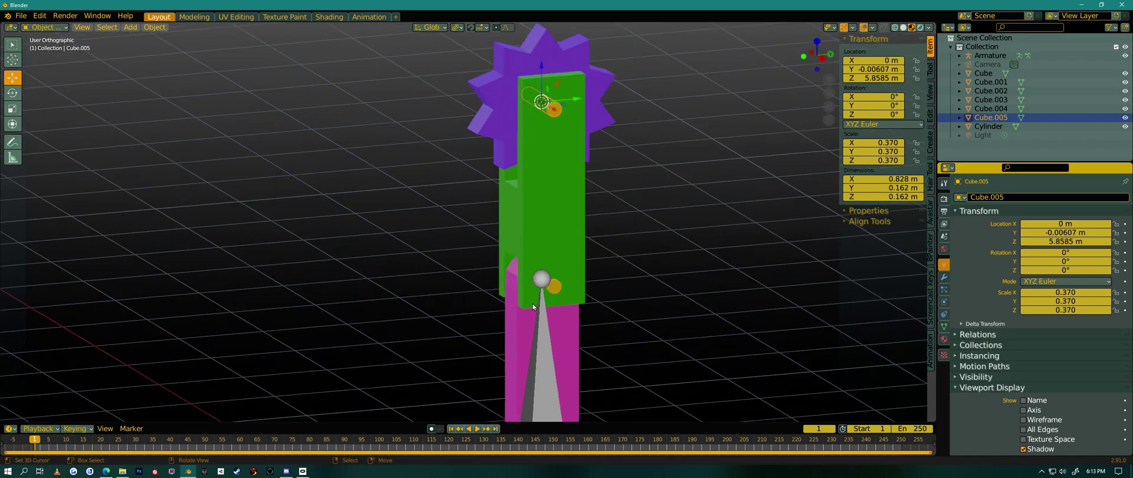
{"action": "left_click", "coordinate": [543, 336]}
{"action": "key", "text": "Tab"}
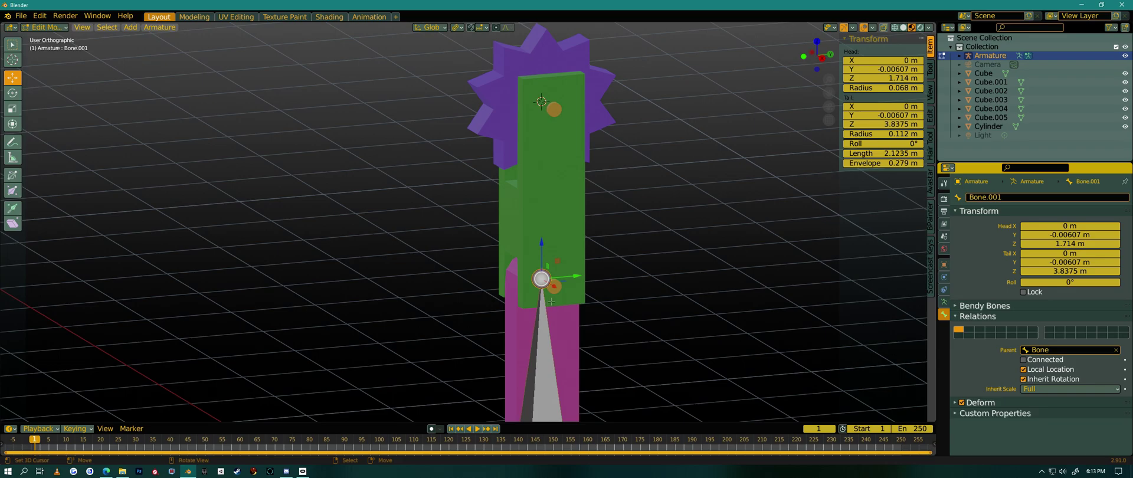
{"action": "key", "text": "KP_3"}
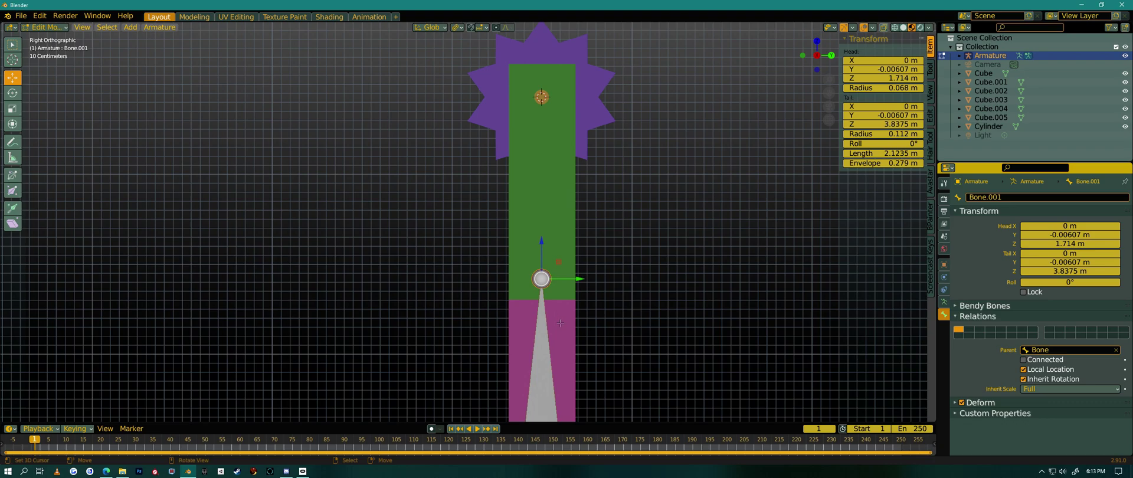
{"action": "key", "text": "e"}
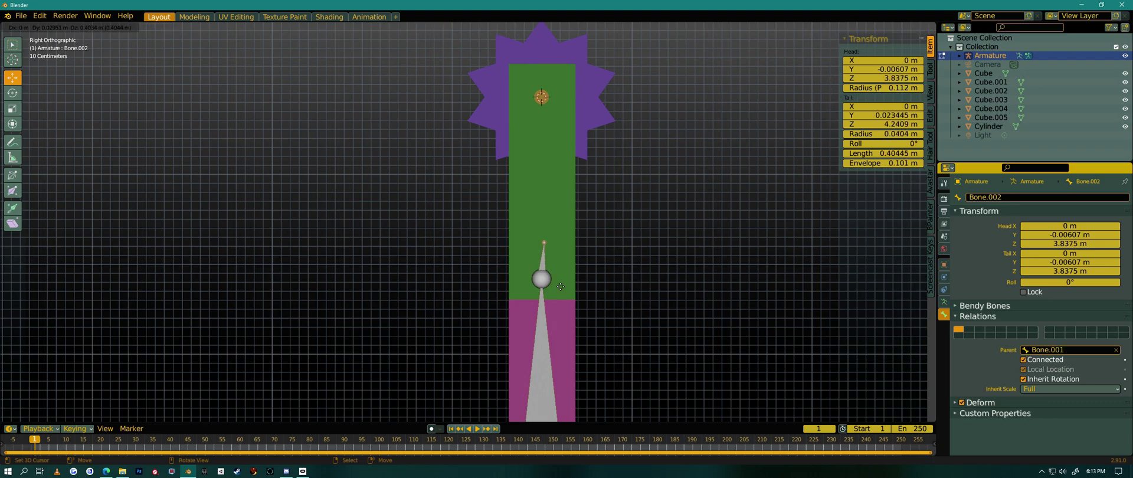
{"action": "right_click", "coordinate": [556, 188]}
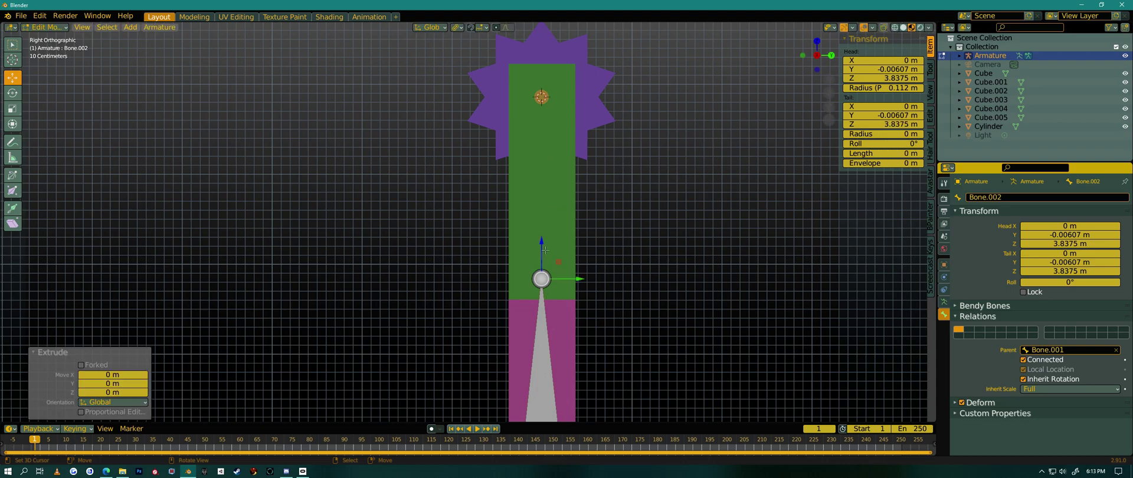
{"action": "key", "text": "g"}
{"action": "left_click", "coordinate": [546, 142]}
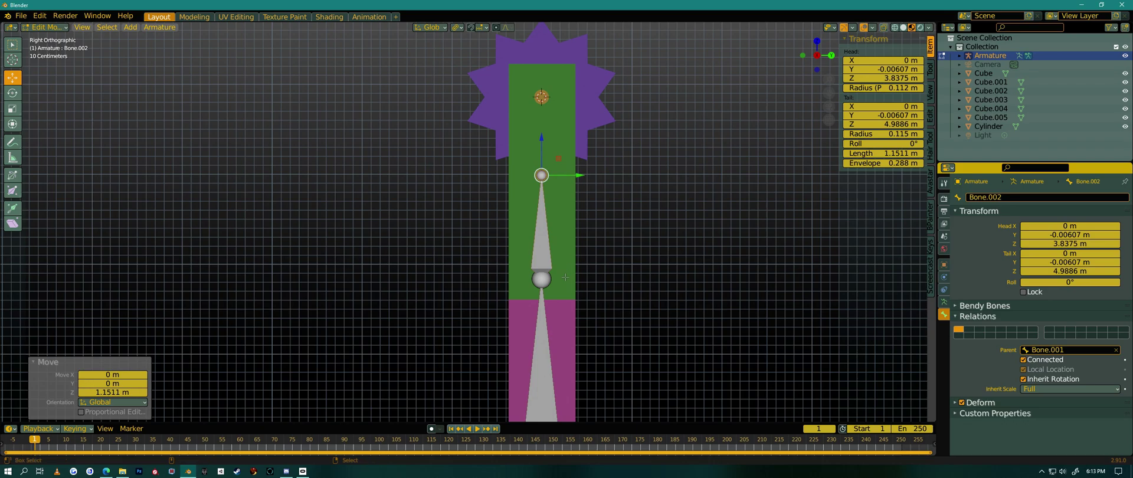
{"action": "key", "text": "shift+s"}
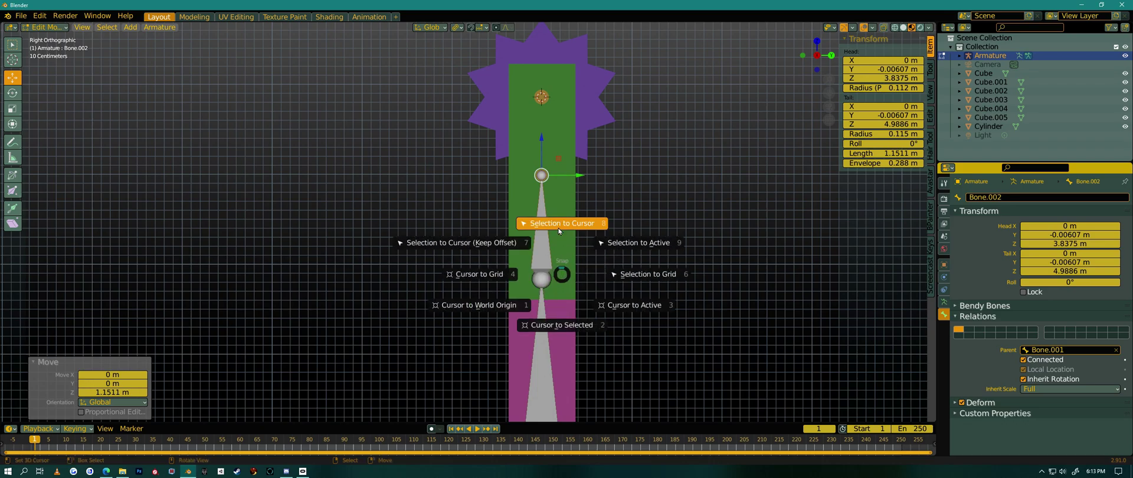
{"action": "left_click", "coordinate": [560, 225]}
Step: Extrude a fourth bone from the third bone's tip, straight up along Z by about 0.93 m, past the purple gear
{"action": "middle_click_drag", "start_coordinate": [560, 225], "coordinate": [529, 152]}
{"action": "scroll", "coordinate": [524, 189], "scroll_direction": "down", "scroll_amount": 4}
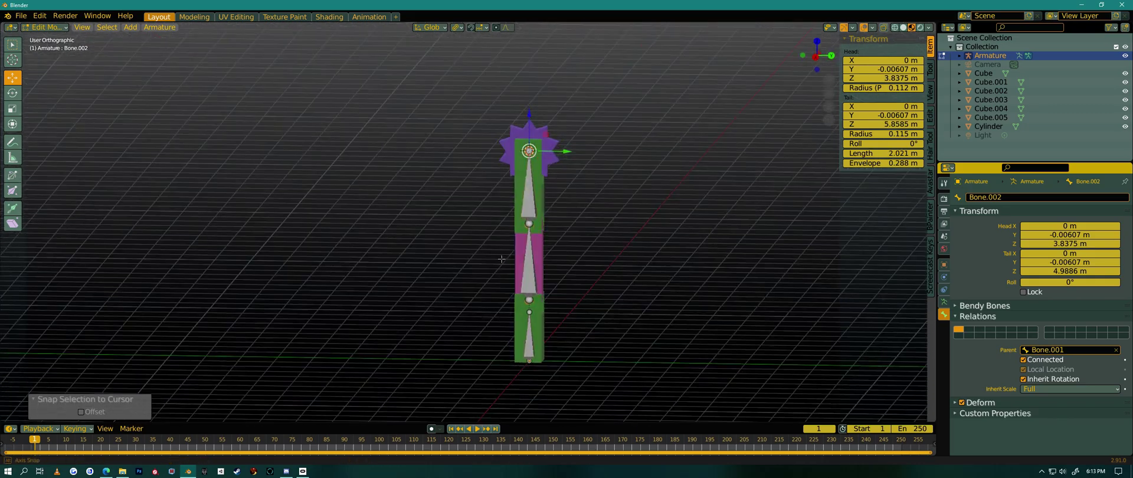
{"action": "scroll", "coordinate": [529, 152], "scroll_direction": "up", "scroll_amount": 8}
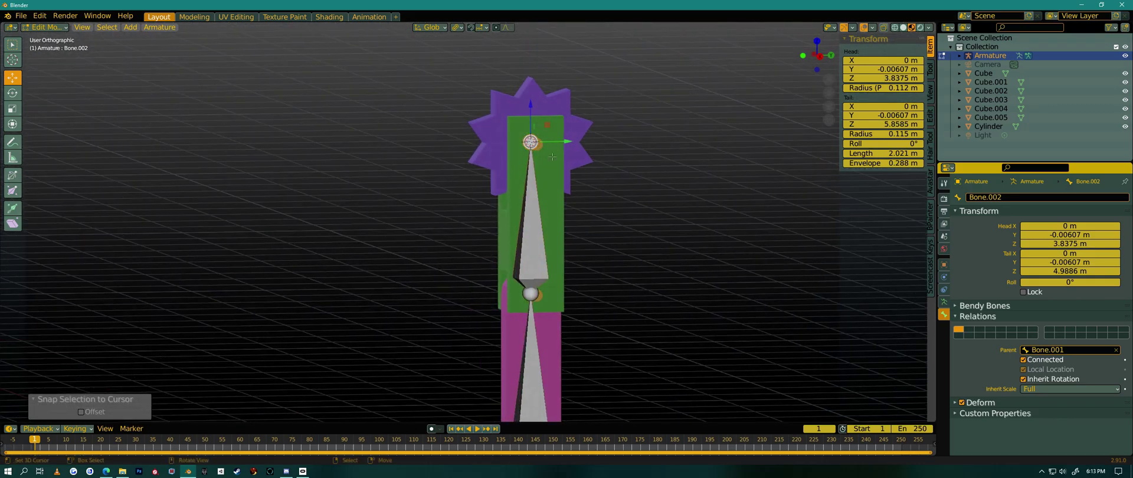
{"action": "middle_click_drag", "start_coordinate": [535, 165], "coordinate": [530, 148]}
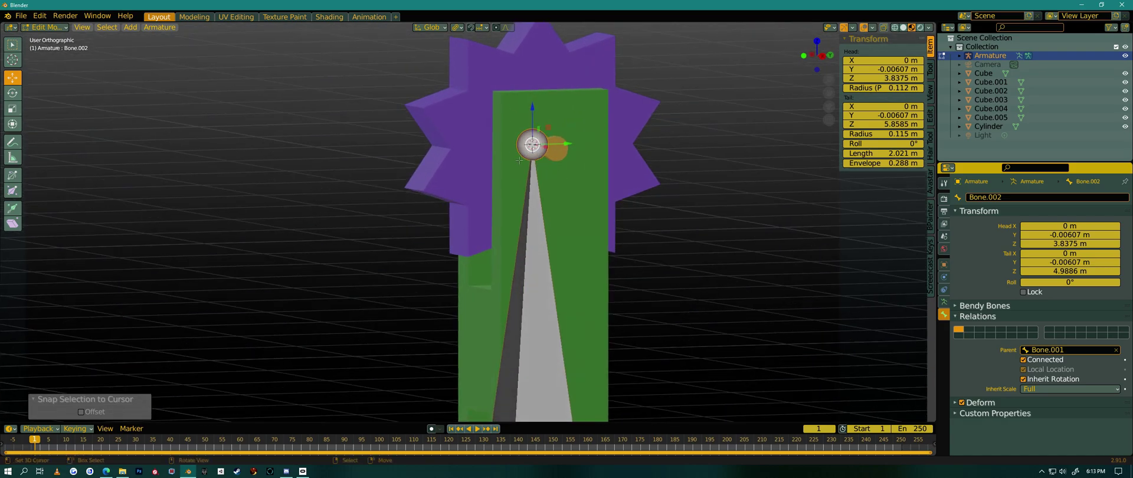
{"action": "scroll", "coordinate": [543, 179], "scroll_direction": "down", "scroll_amount": 2}
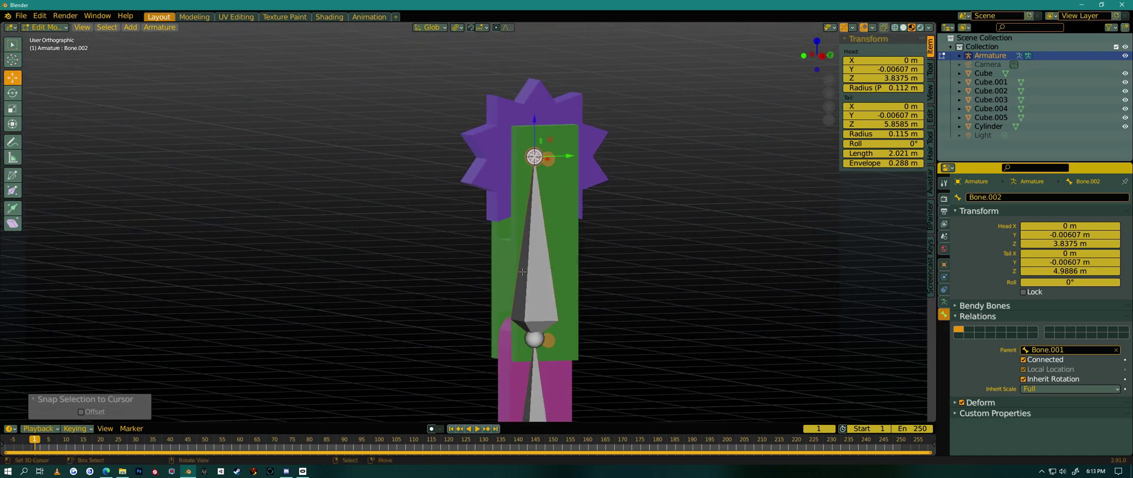
{"action": "key", "text": "KP_3"}
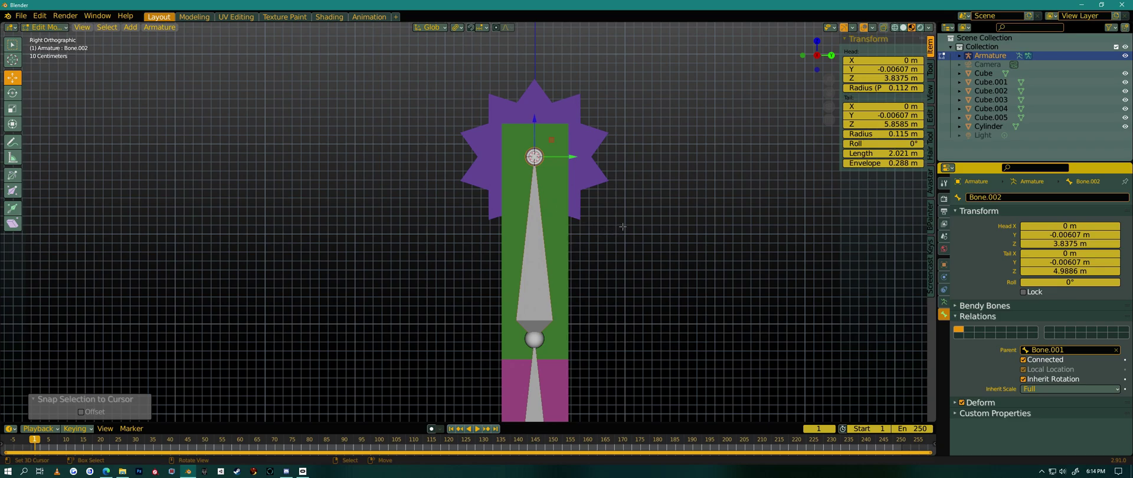
{"action": "key", "text": "e"}
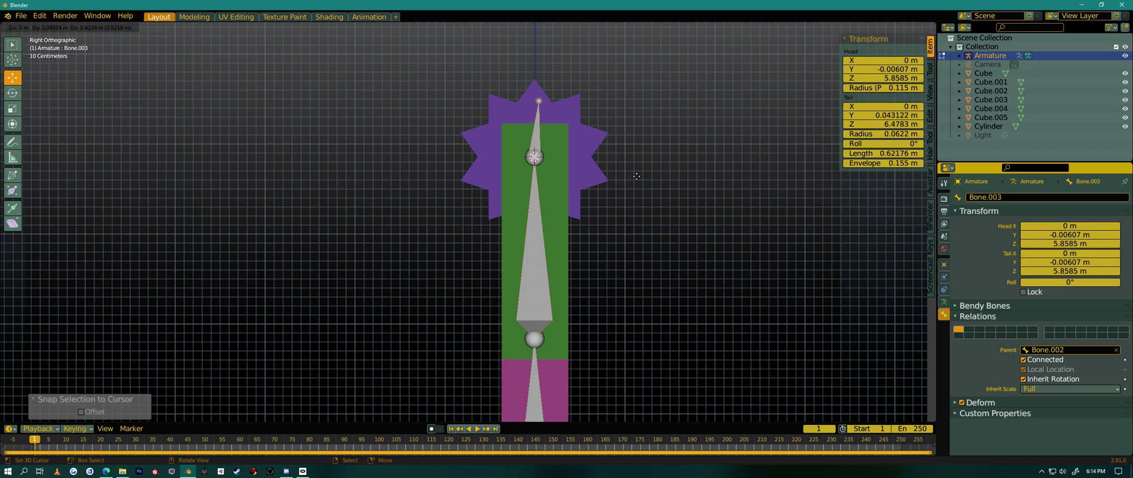
{"action": "key", "text": "Escape"}
{"action": "key", "text": "g"}
{"action": "key", "text": "z"}
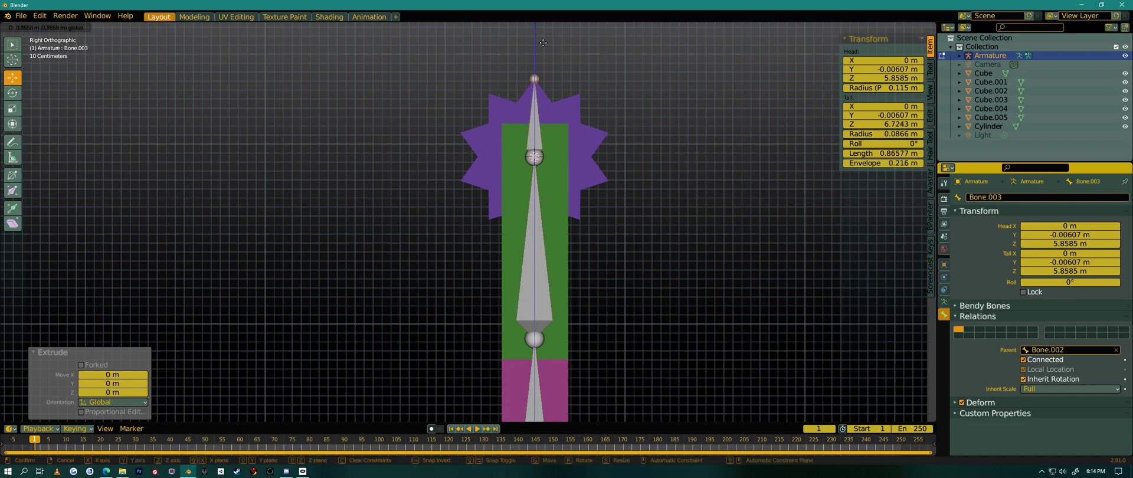
{"action": "left_click", "coordinate": [549, 101]}
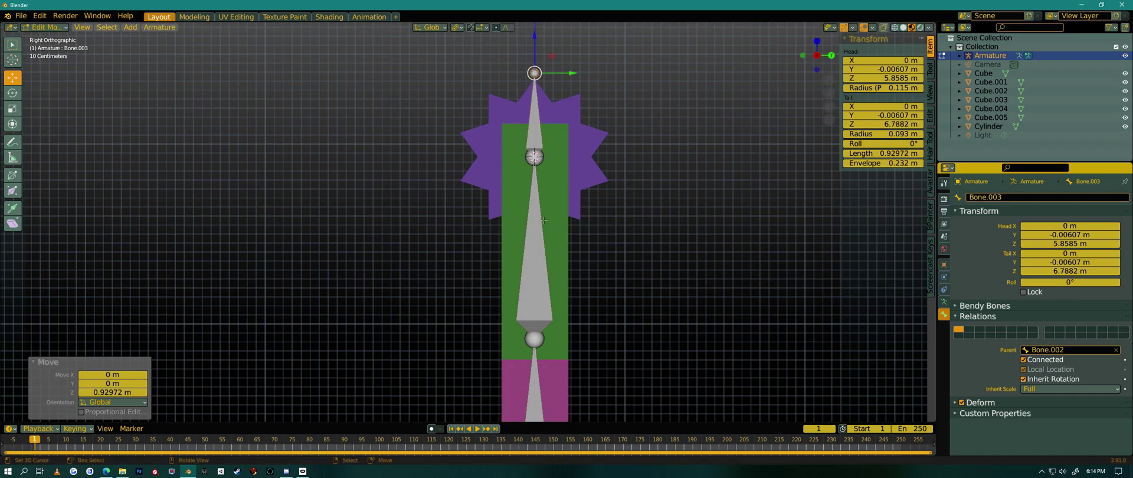
{"action": "middle_click_drag", "start_coordinate": [548, 230], "coordinate": [585, 245]}
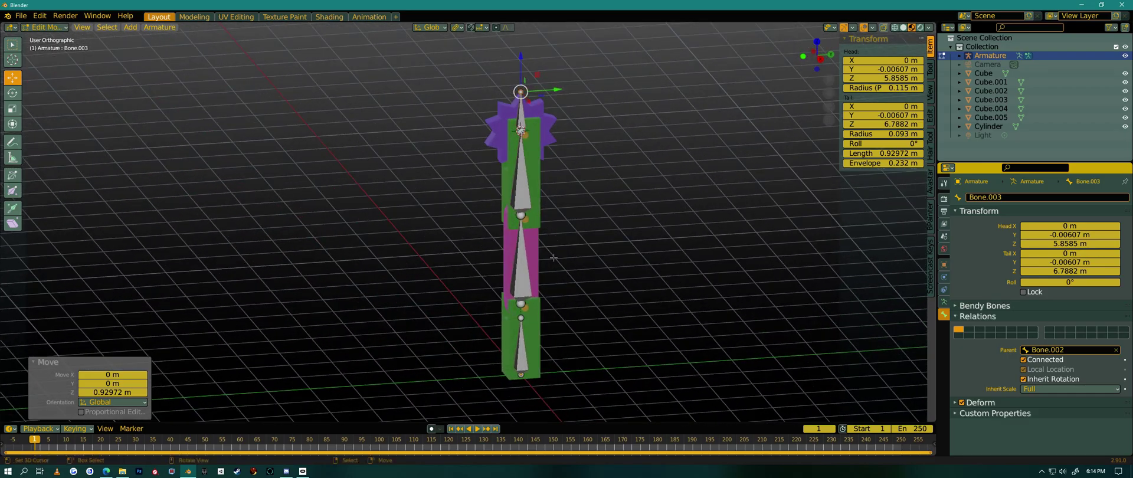
{"action": "scroll", "coordinate": [590, 250], "scroll_direction": "up", "scroll_amount": 4}
{"action": "scroll", "coordinate": [579, 250], "scroll_direction": "down", "scroll_amount": 4}
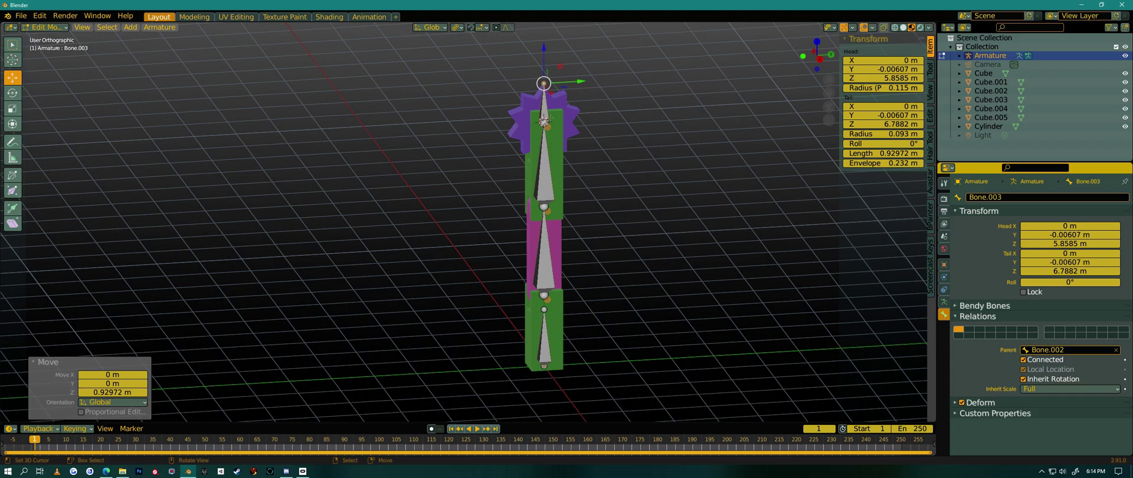
{"action": "scroll", "coordinate": [574, 161], "scroll_direction": "up", "scroll_amount": 4}
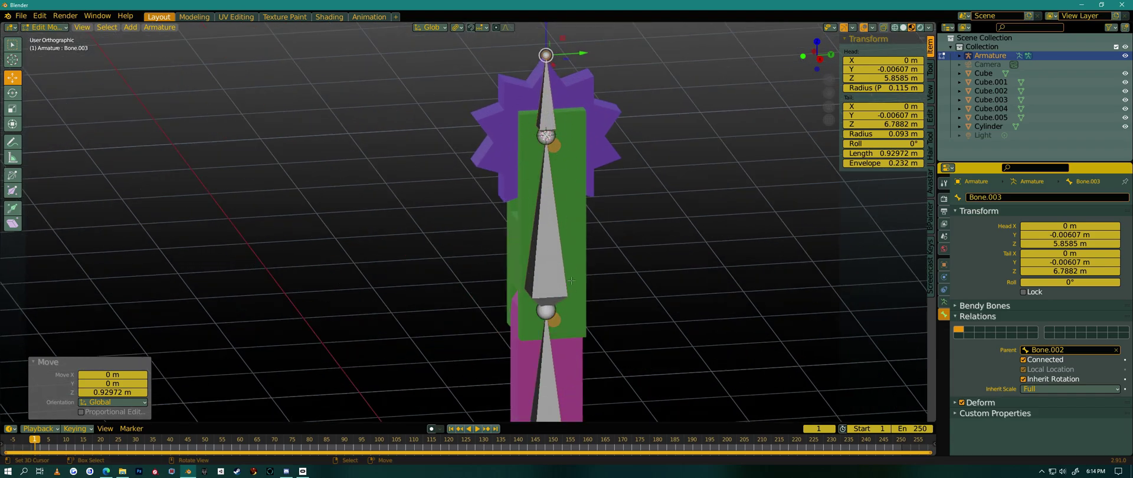
{"action": "scroll", "coordinate": [570, 291], "scroll_direction": "down", "scroll_amount": 3}
{"action": "middle_click_drag", "start_coordinate": [569, 291], "coordinate": [636, 333]}
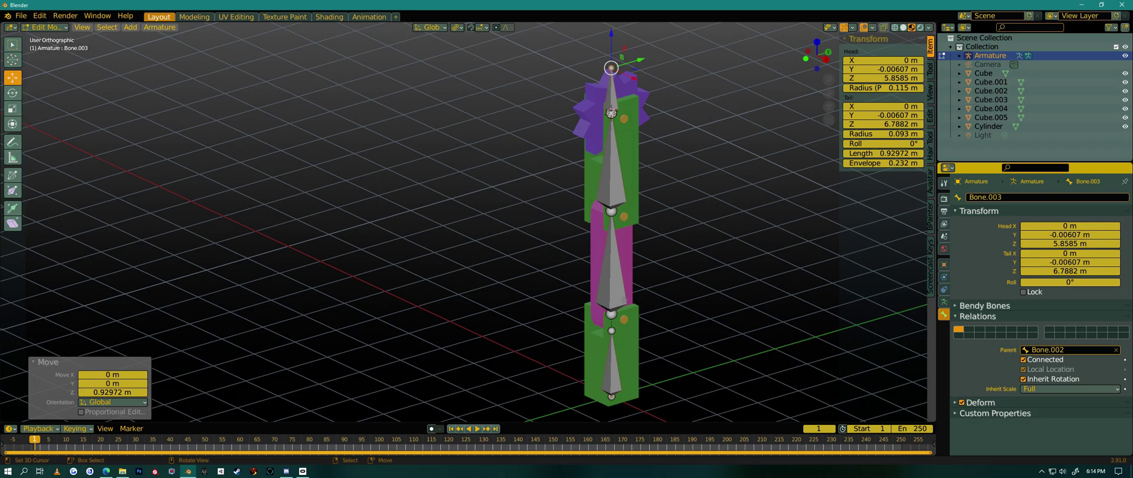
Step: Return to Object Mode and select the lower green block, the pink link, the upper green block and the two lower hinge pins together
{"action": "key", "text": "Tab"}
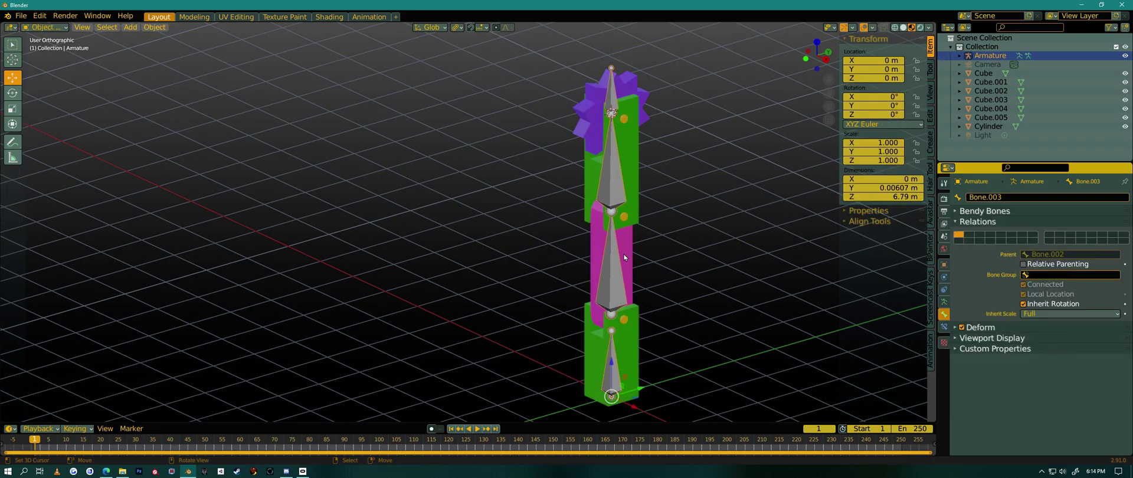
{"action": "middle_click_drag", "start_coordinate": [635, 243], "coordinate": [522, 304]}
{"action": "scroll", "coordinate": [526, 299], "scroll_direction": "up", "scroll_amount": 3}
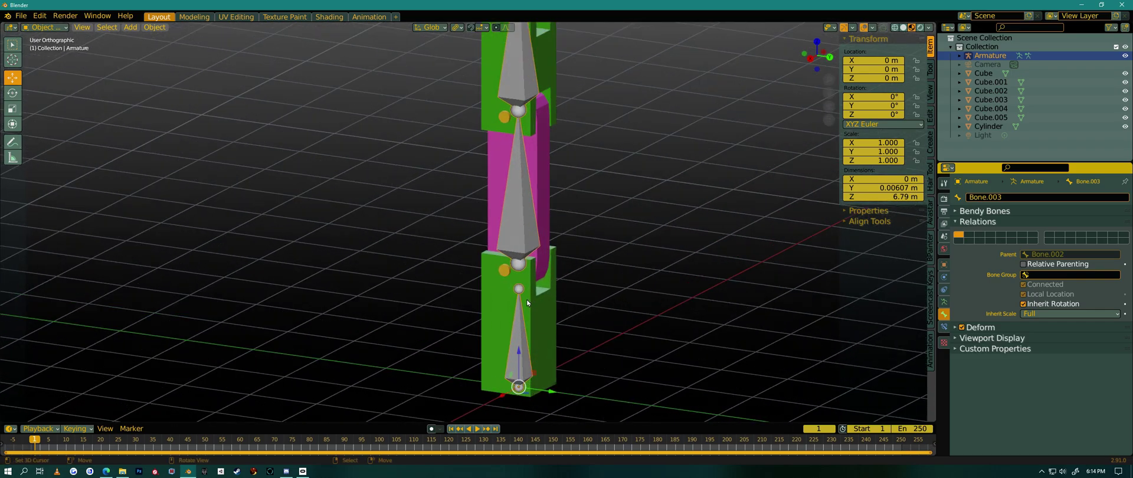
{"action": "left_click", "coordinate": [529, 301]}
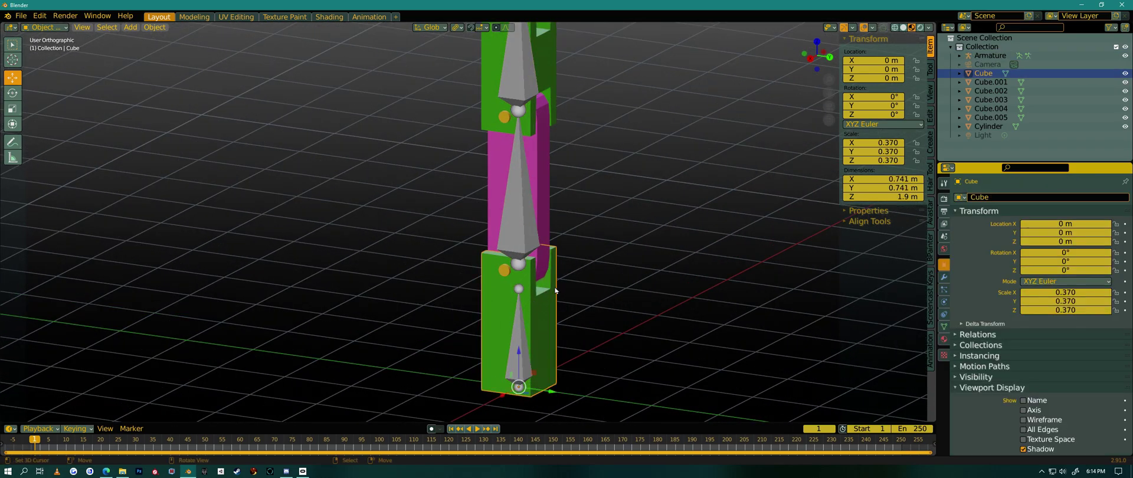
{"action": "scroll", "coordinate": [580, 308], "scroll_direction": "down", "scroll_amount": 3}
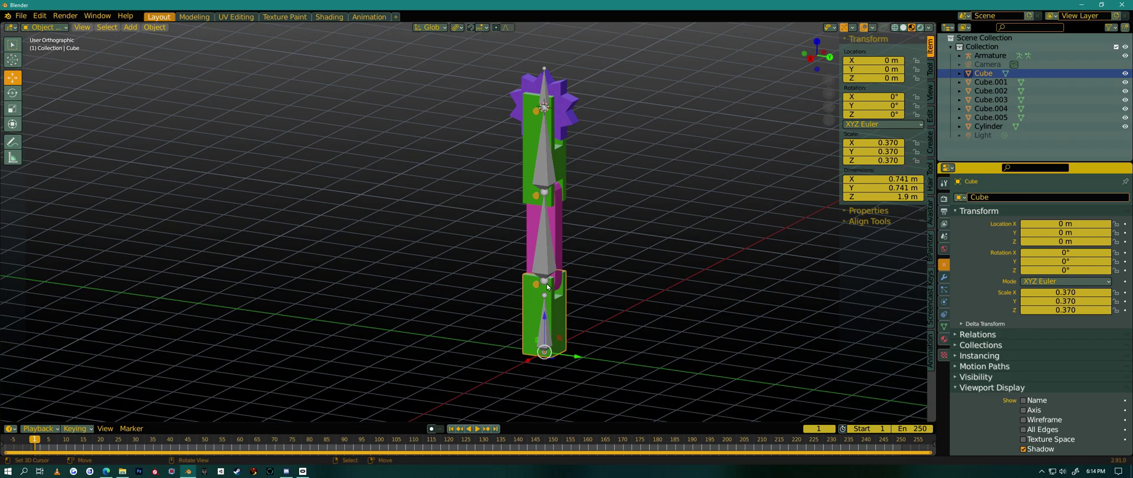
{"action": "scroll", "coordinate": [544, 290], "scroll_direction": "up", "scroll_amount": 3}
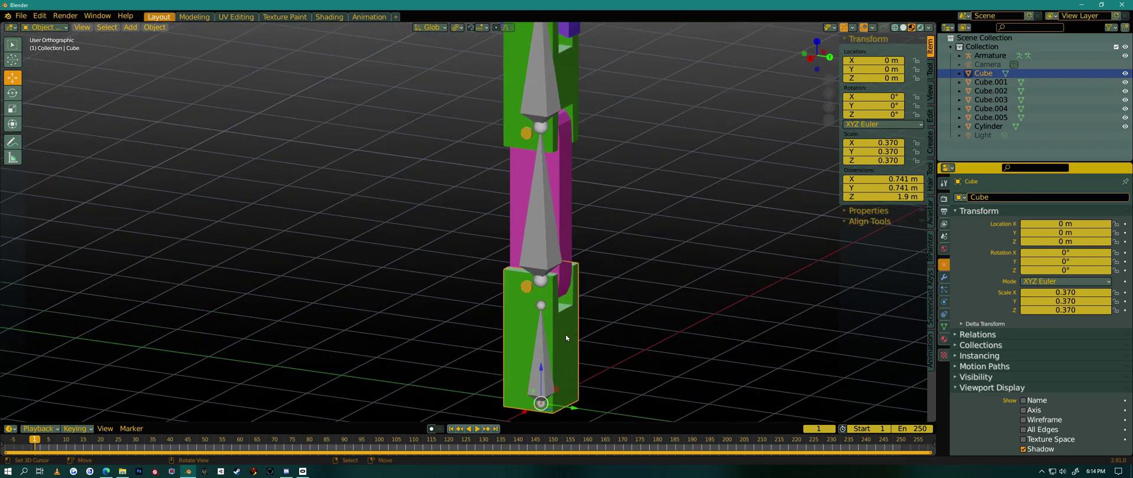
{"action": "left_click", "coordinate": [529, 286], "text": "shift"}
{"action": "left_click", "coordinate": [565, 220], "text": "shift"}
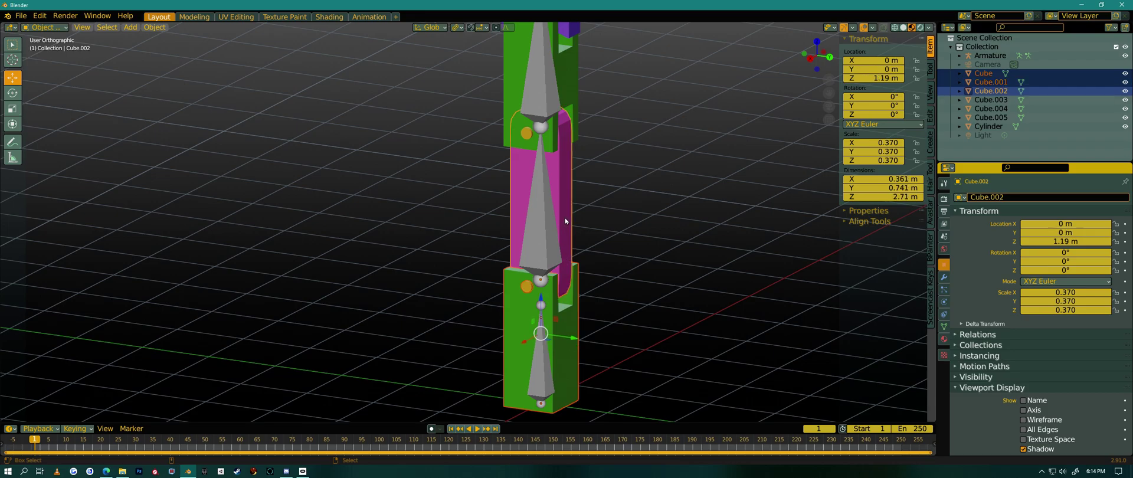
{"action": "left_click", "coordinate": [529, 133], "text": "shift"}
{"action": "left_click", "coordinate": [512, 87], "text": "shift"}
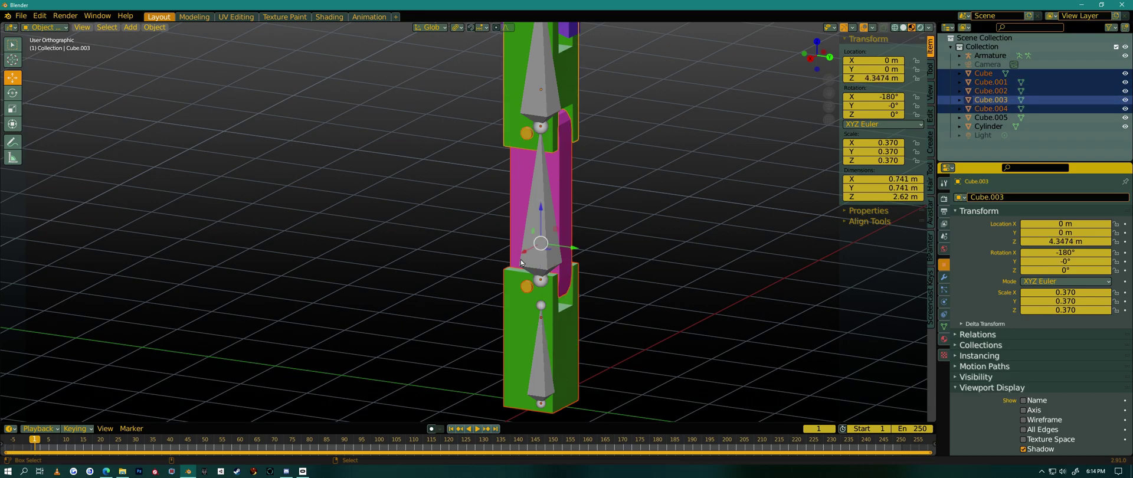
Step: Add the top hinge pin Cube.005 and the purple gear Cylinder to the selection
{"action": "key", "text": "KP_Decimal"}
{"action": "scroll", "coordinate": [551, 183], "scroll_direction": "up", "scroll_amount": 5}
{"action": "left_click", "coordinate": [499, 201], "text": "shift"}
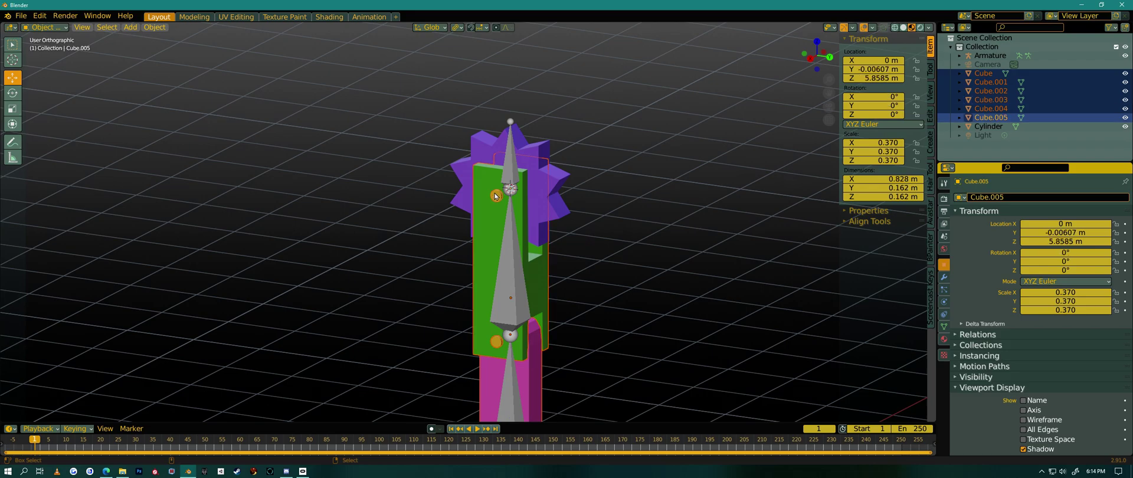
{"action": "left_click", "coordinate": [477, 189], "text": "shift"}
{"action": "scroll", "coordinate": [490, 166], "scroll_direction": "down", "scroll_amount": 2}
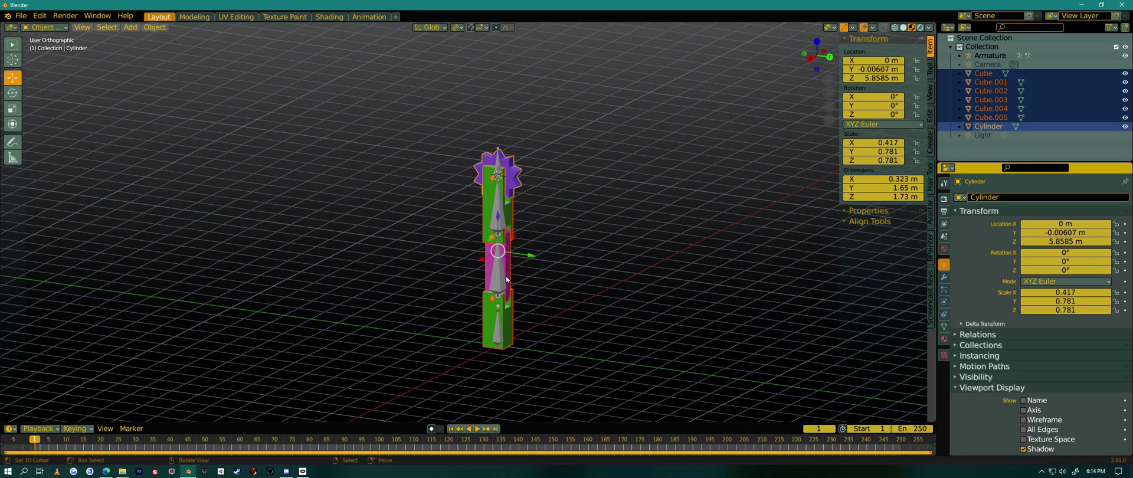
Step: Add the armature to the selection as the active object and parent all the arm's parts to it with empty groups
{"action": "scroll", "coordinate": [504, 296], "scroll_direction": "up", "scroll_amount": 2}
{"action": "scroll", "coordinate": [509, 324], "scroll_direction": "up", "scroll_amount": 2}
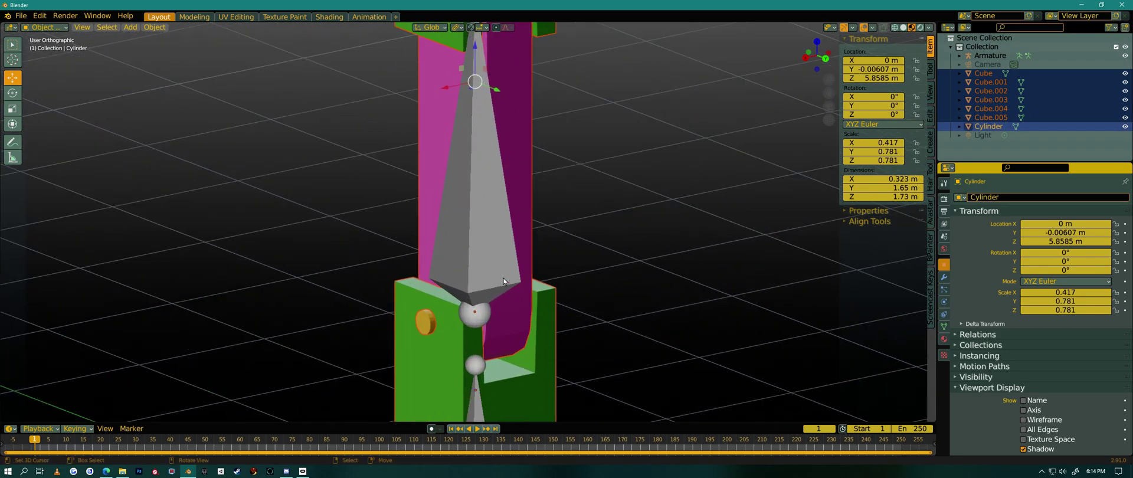
{"action": "middle_click_drag", "start_coordinate": [509, 324], "coordinate": [508, 177]}
{"action": "scroll", "coordinate": [503, 307], "scroll_direction": "down", "scroll_amount": 4}
{"action": "scroll", "coordinate": [492, 58], "scroll_direction": "up", "scroll_amount": 5}
{"action": "middle_click_drag", "start_coordinate": [527, 128], "coordinate": [500, 149]}
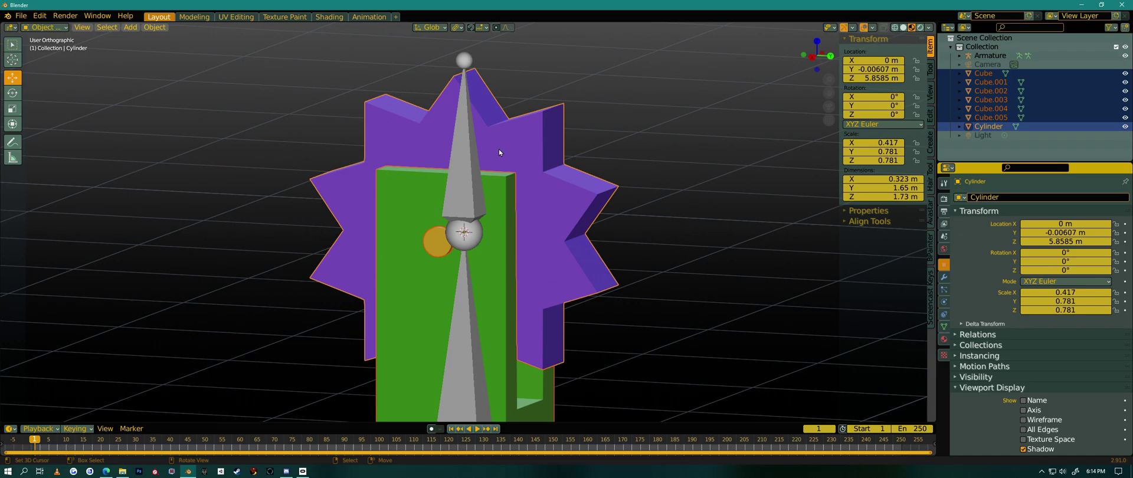
{"action": "left_click", "coordinate": [476, 134]}
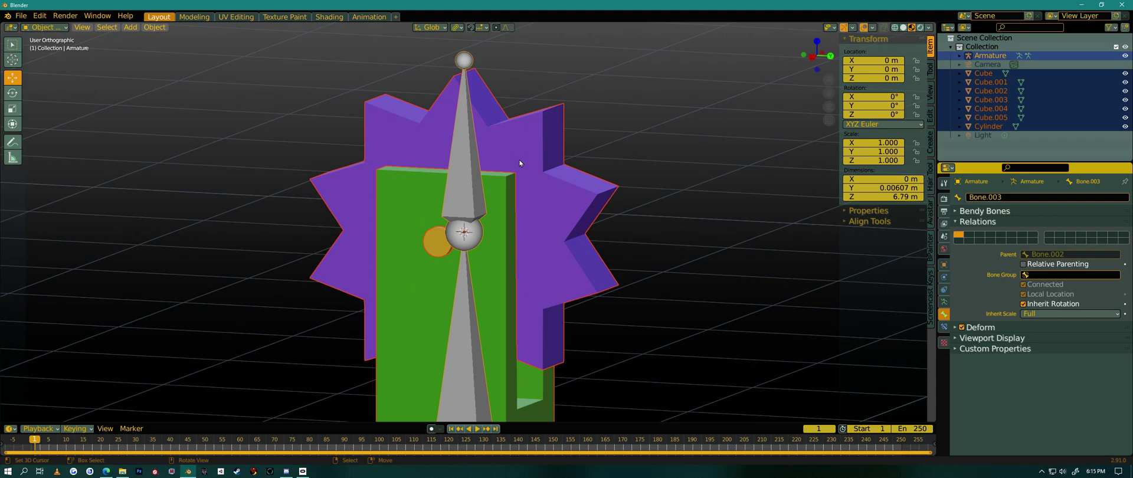
{"action": "key", "text": "ctrl"}
{"action": "key", "text": "ctrl+p"}
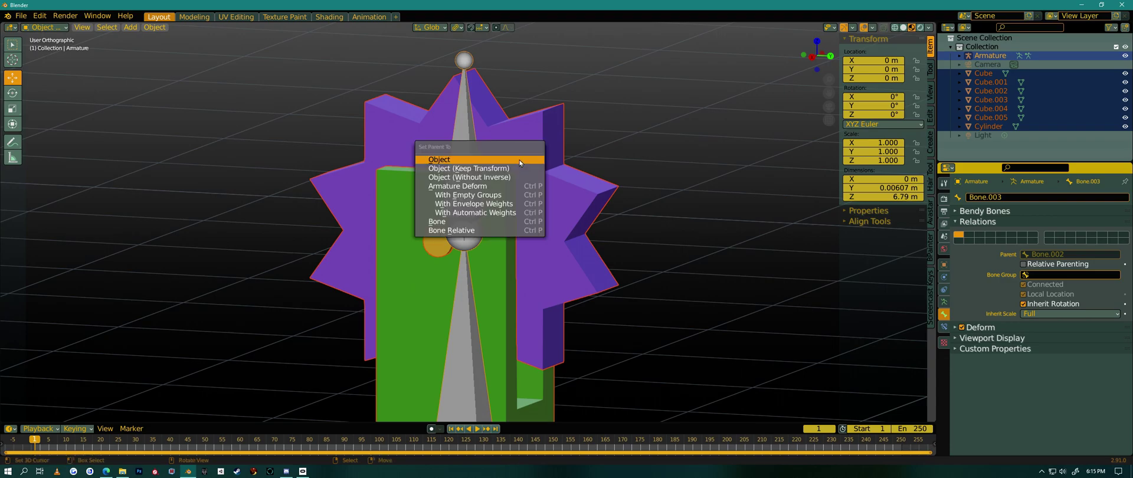
{"action": "left_click", "coordinate": [494, 195]}
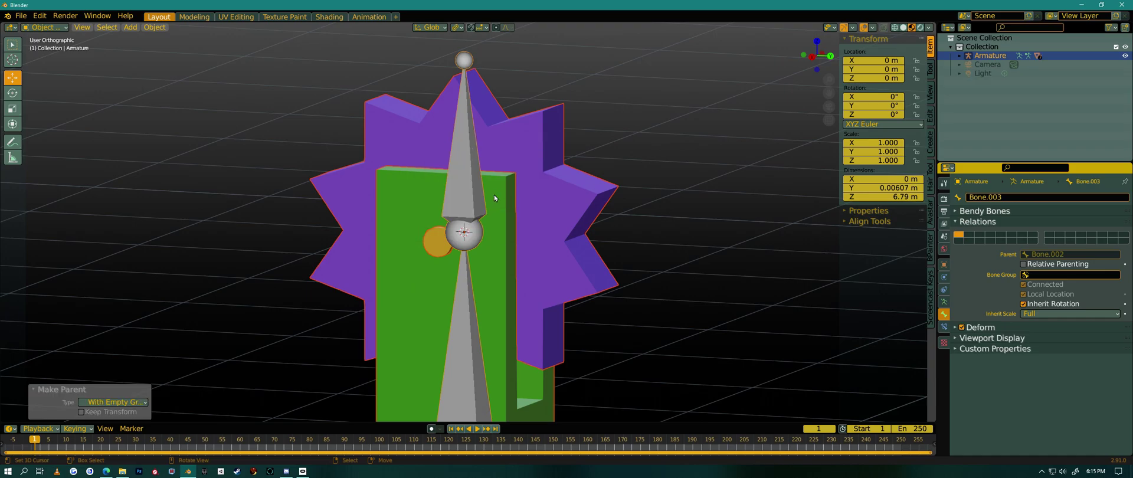
Step: Select only the purple gear and display its mesh data with the vertex groups
{"action": "scroll", "coordinate": [522, 118], "scroll_direction": "down", "scroll_amount": 5}
{"action": "left_click", "coordinate": [538, 178]}
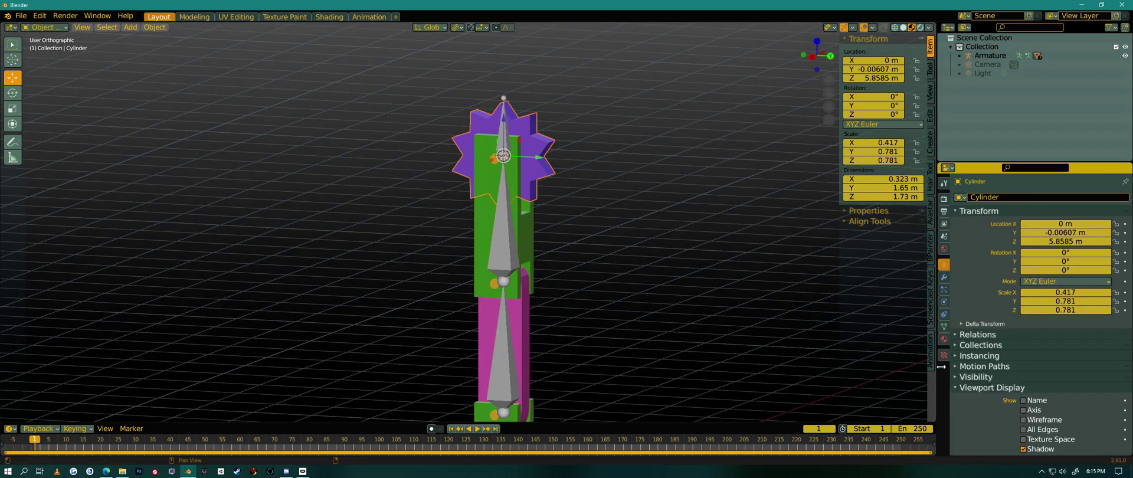
{"action": "left_click", "coordinate": [944, 327]}
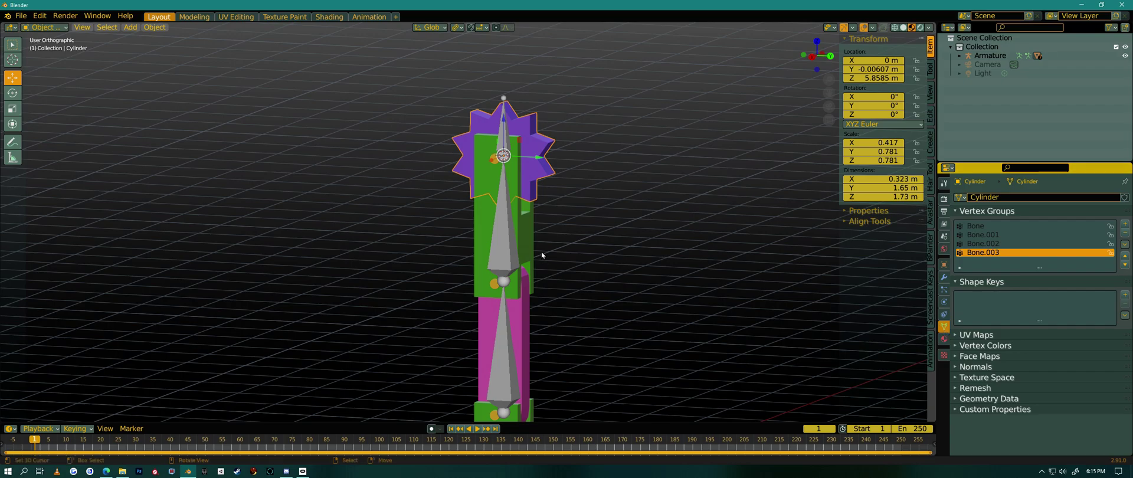
Step: Select the whole mesh of the lower green block in Edit Mode and assign it to the Bone vertex group
{"action": "left_click", "coordinate": [529, 241]}
{"action": "left_click", "coordinate": [524, 322]}
{"action": "middle_click_drag", "start_coordinate": [523, 322], "coordinate": [592, 354]}
{"action": "scroll", "coordinate": [529, 343], "scroll_direction": "up", "scroll_amount": 1}
{"action": "left_click", "coordinate": [529, 328]}
{"action": "scroll", "coordinate": [580, 336], "scroll_direction": "down", "scroll_amount": 3}
{"action": "scroll", "coordinate": [555, 334], "scroll_direction": "up", "scroll_amount": 3}
{"action": "middle_click_drag", "start_coordinate": [555, 334], "coordinate": [536, 325]}
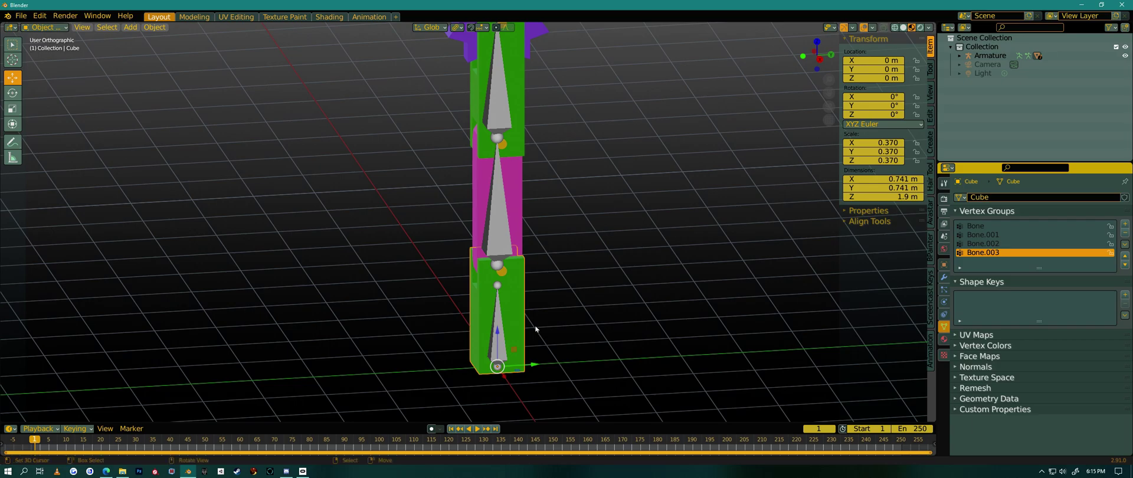
{"action": "key", "text": "Tab"}
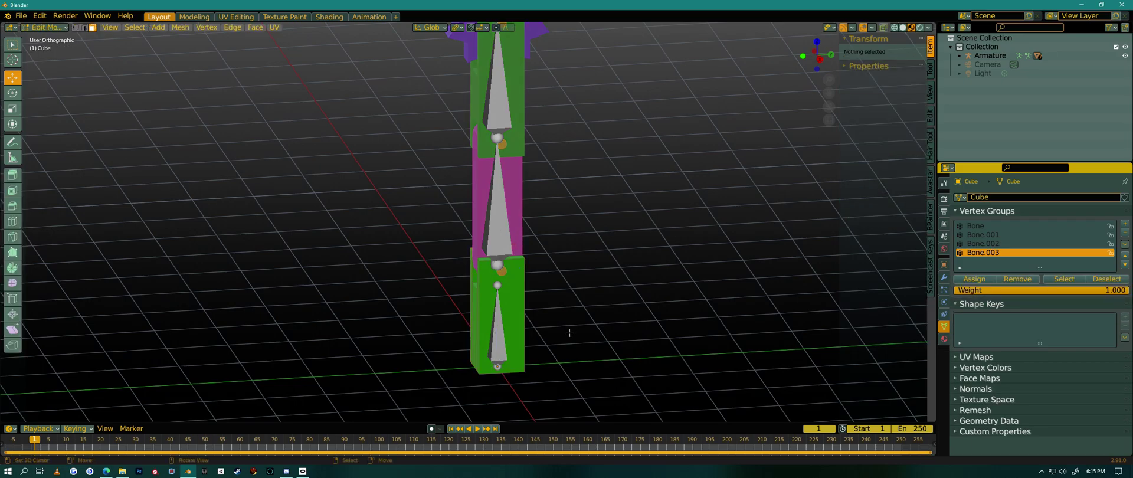
{"action": "key", "text": "a"}
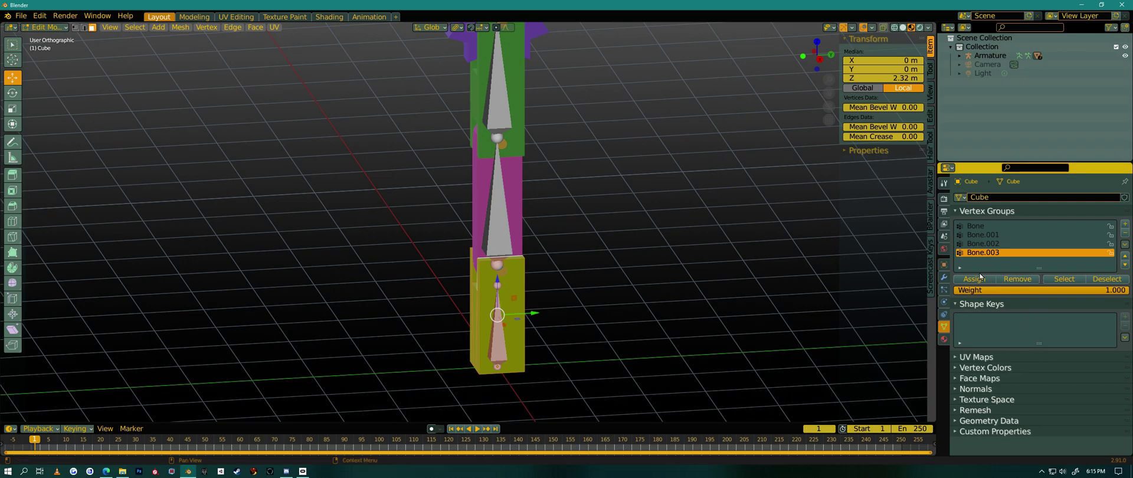
{"action": "left_click", "coordinate": [977, 226]}
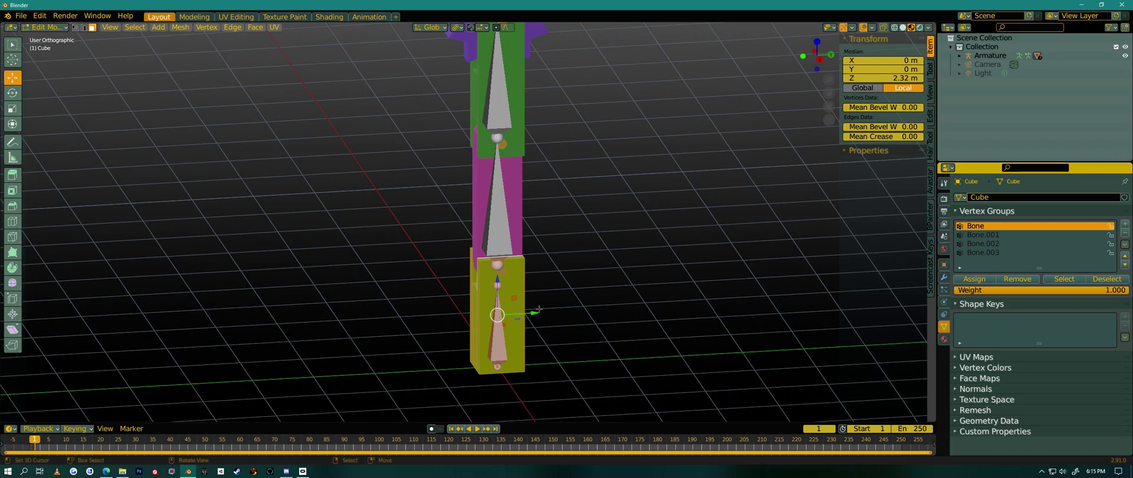
{"action": "key", "text": "Tab"}
Step: Assign the whole mesh of the lowest hinge pin, Cube.001, to the Bone.001 vertex group and return to Object Mode
{"action": "middle_click_drag", "start_coordinate": [539, 308], "coordinate": [503, 284]}
{"action": "scroll", "coordinate": [503, 283], "scroll_direction": "up", "scroll_amount": 3}
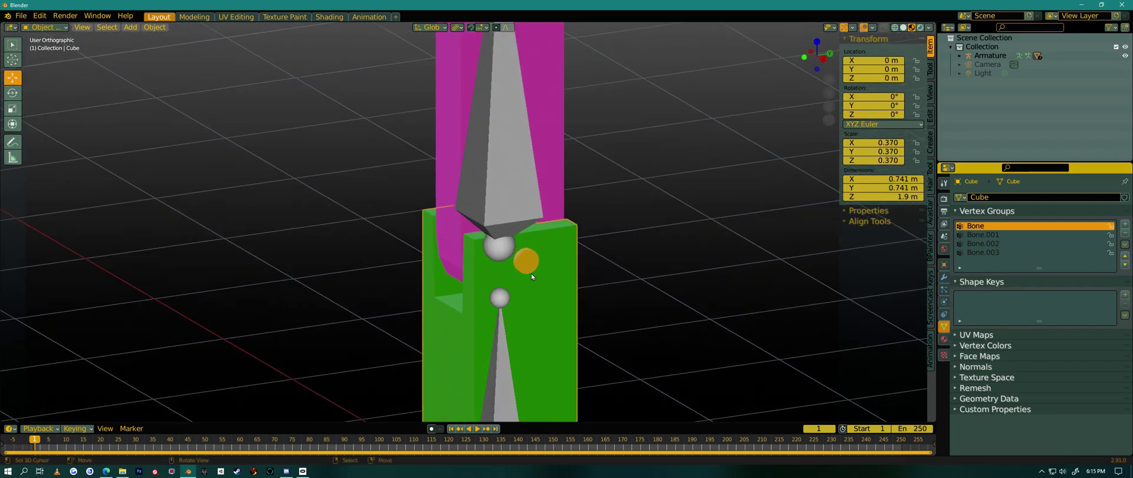
{"action": "scroll", "coordinate": [529, 275], "scroll_direction": "down", "scroll_amount": 3}
{"action": "scroll", "coordinate": [529, 271], "scroll_direction": "up", "scroll_amount": 2}
{"action": "left_click", "coordinate": [530, 266]}
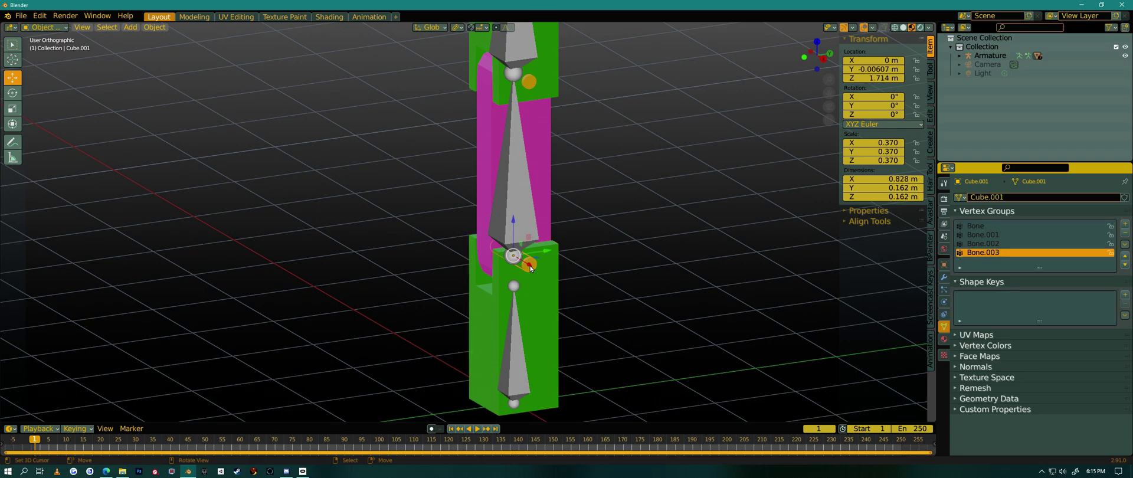
{"action": "middle_click_drag", "start_coordinate": [609, 311], "coordinate": [613, 322]}
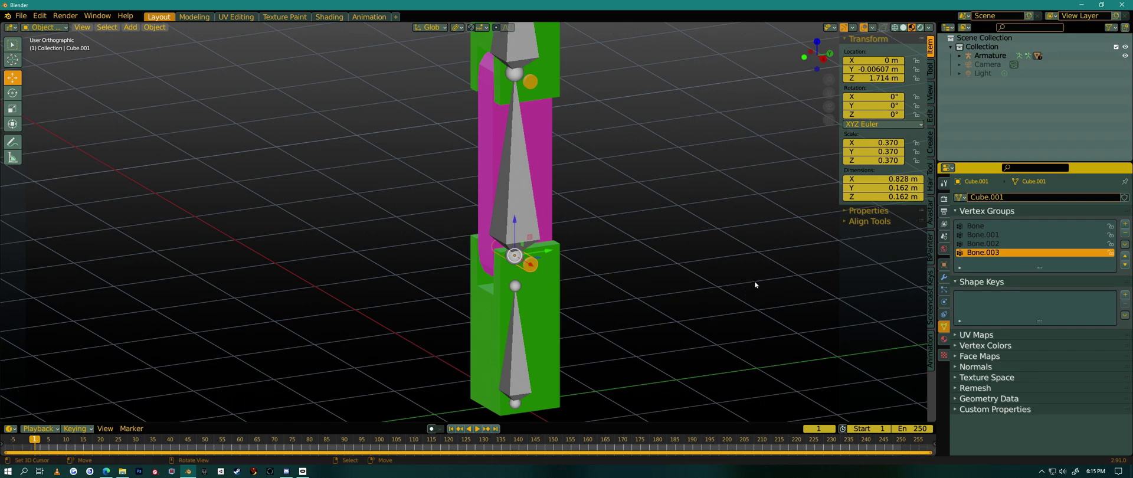
{"action": "key", "text": "Tab"}
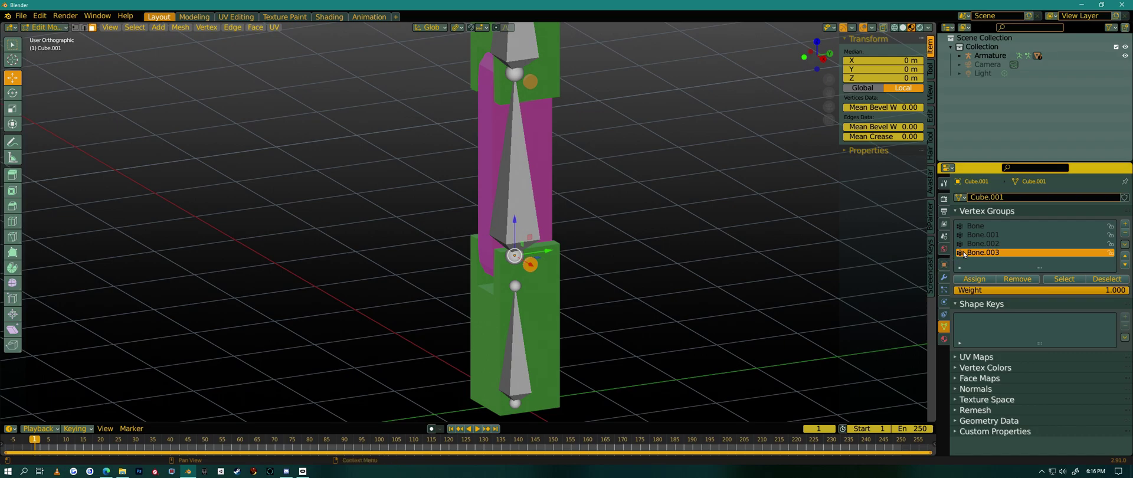
{"action": "left_click", "coordinate": [980, 236]}
{"action": "left_click", "coordinate": [975, 282]}
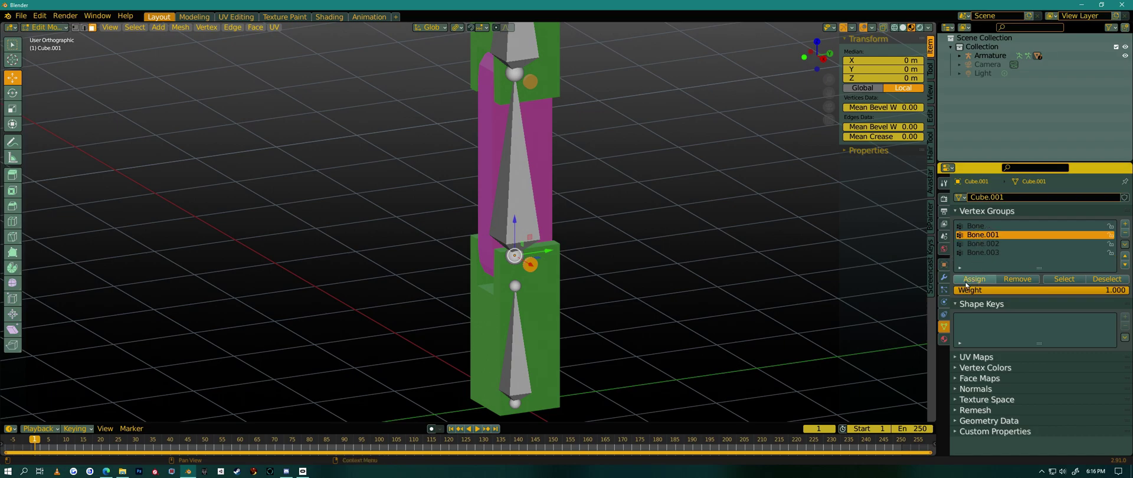
{"action": "key", "text": "Tab"}
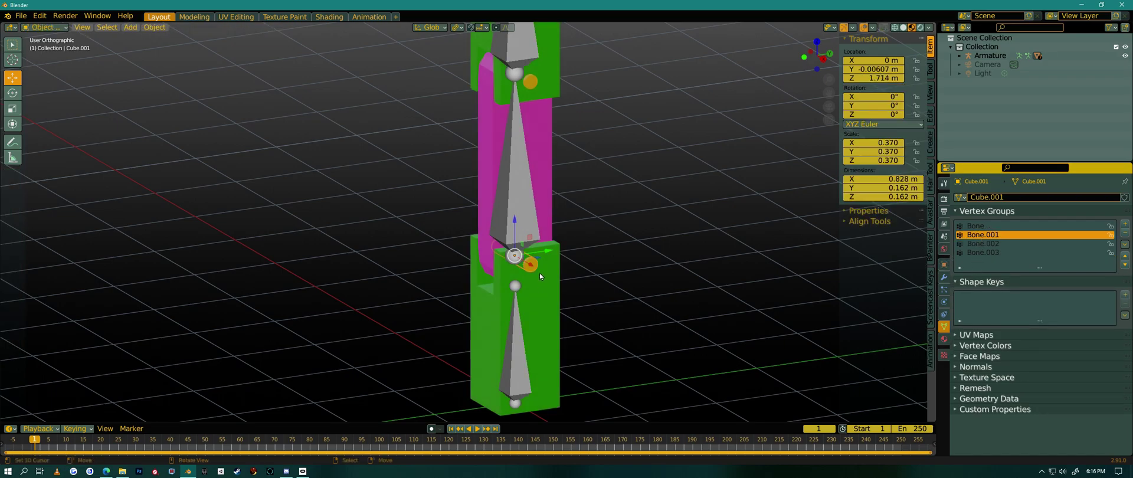
Step: Assign all of the pink link's mesh to the Bone.001 vertex group and return to Object Mode
{"action": "left_click", "coordinate": [546, 204]}
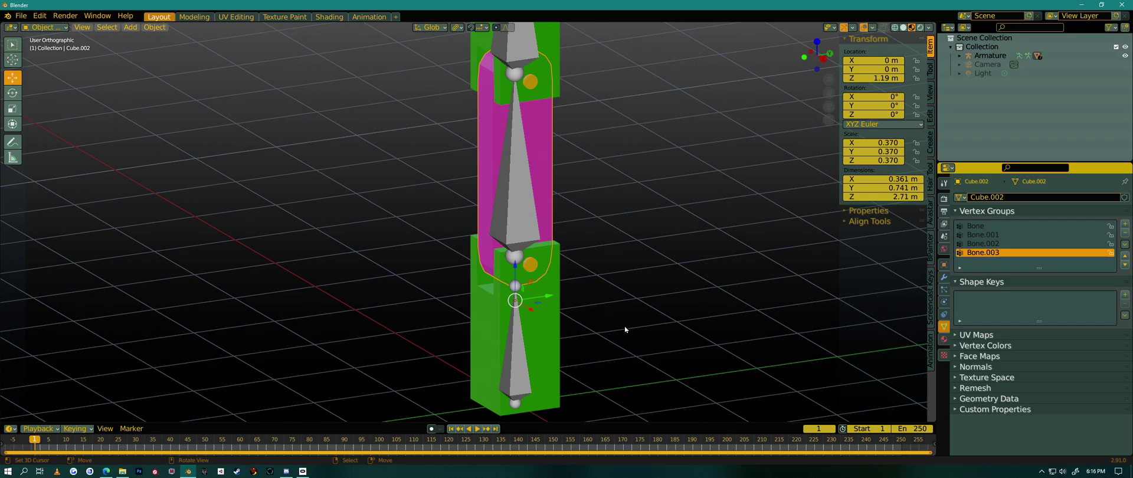
{"action": "key", "text": "Tab"}
{"action": "key", "text": "alt+a"}
{"action": "key", "text": "ctrl+z"}
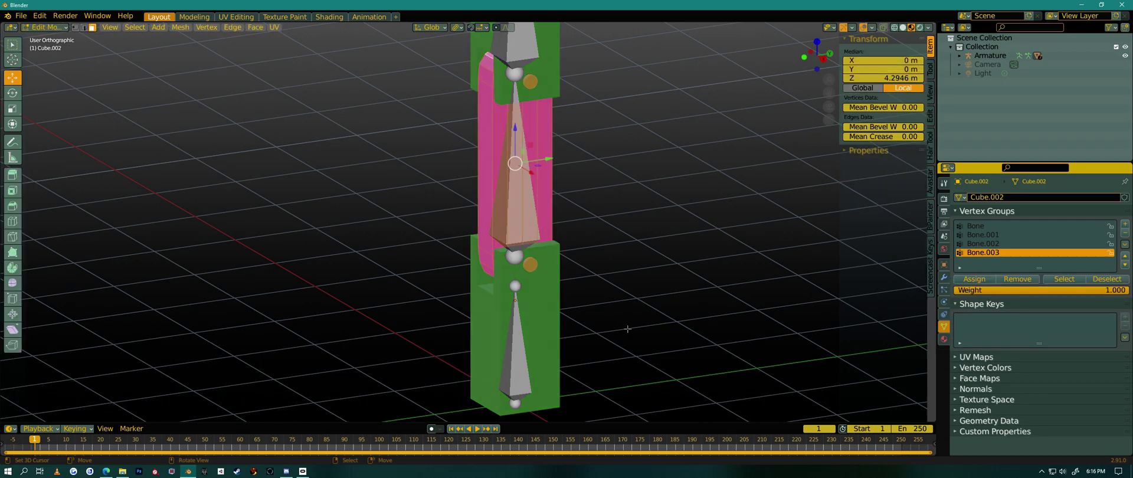
{"action": "left_click", "coordinate": [984, 235]}
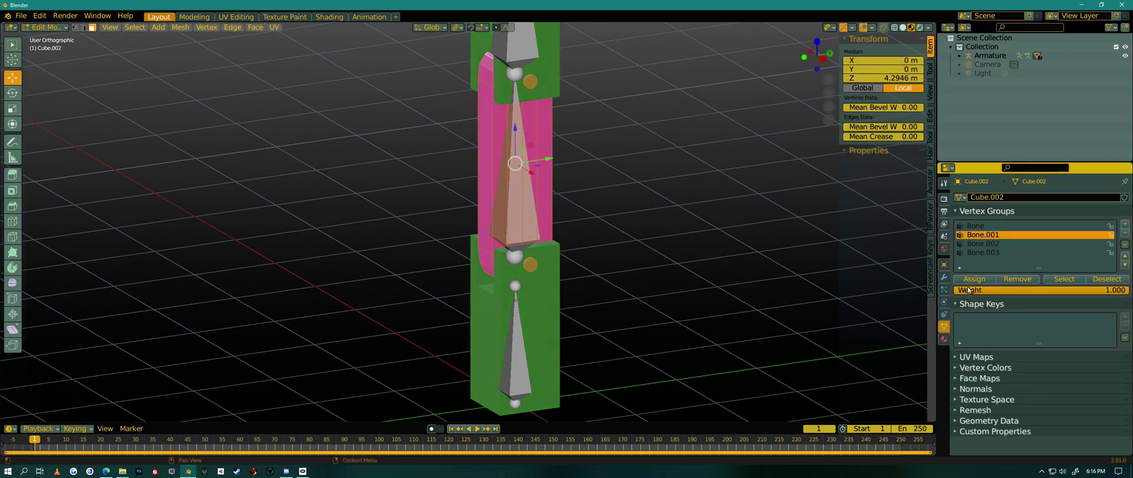
{"action": "middle_click_drag", "start_coordinate": [624, 230], "coordinate": [640, 348], "text": "shift"}
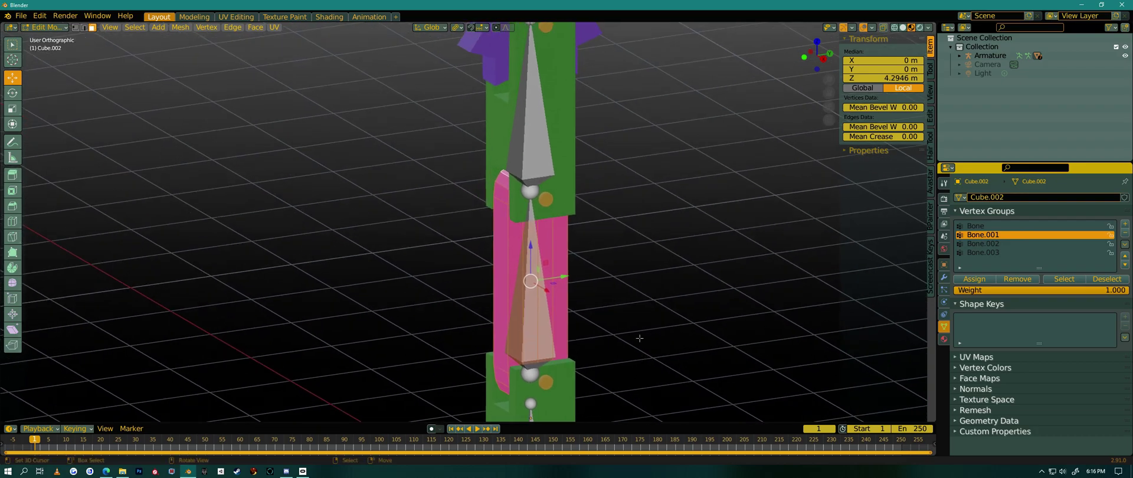
{"action": "key", "text": "Tab"}
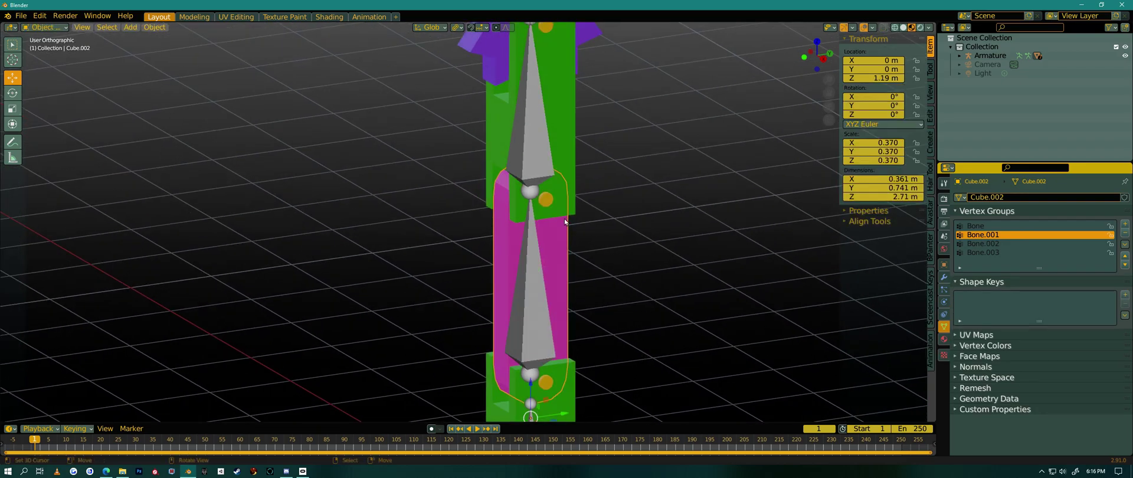
Step: Assign the whole mesh of the middle hinge pin, Cube.004, to its Bone.001 vertex group and leave Edit Mode
{"action": "left_click", "coordinate": [550, 201]}
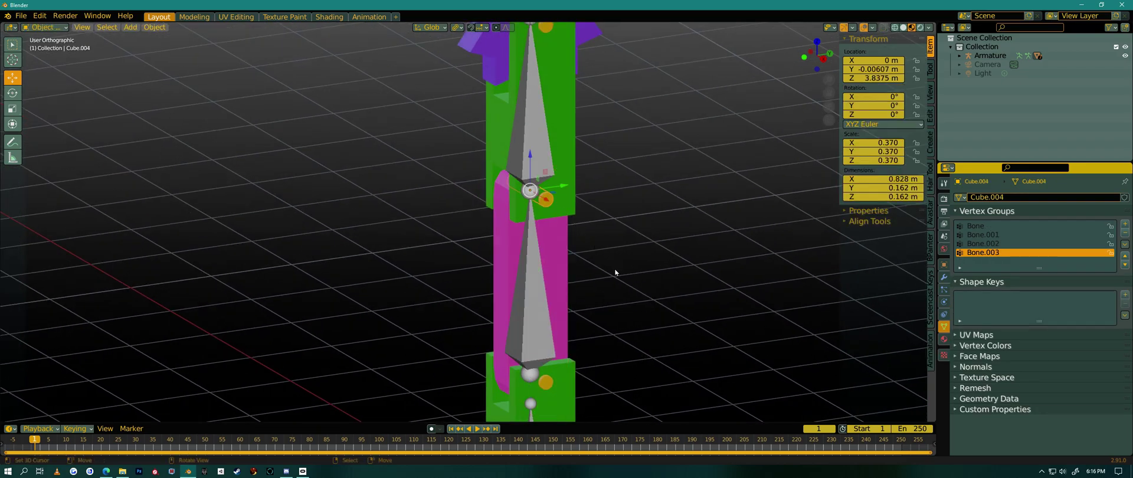
{"action": "scroll", "coordinate": [619, 277], "scroll_direction": "down", "scroll_amount": 2, "text": "shift"}
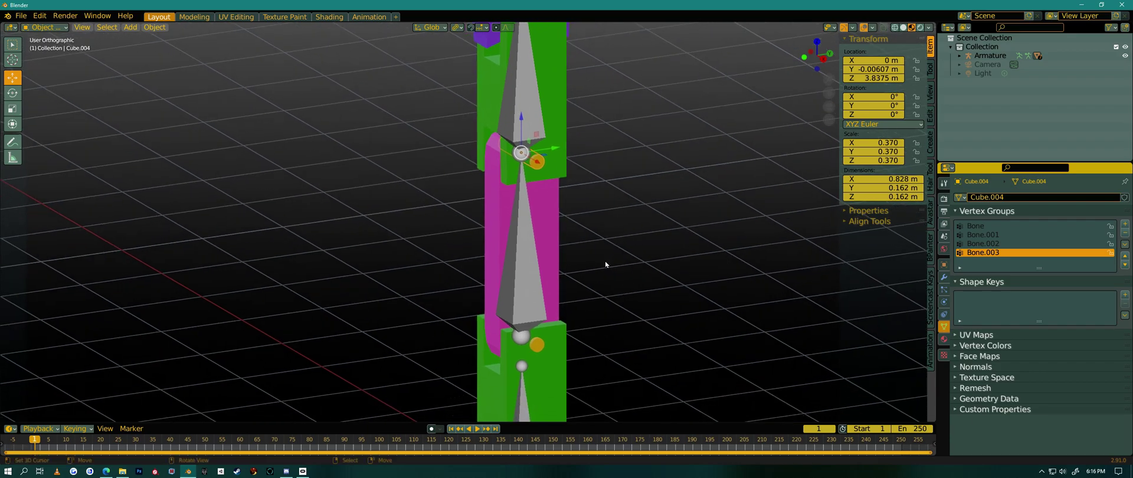
{"action": "key", "text": "Tab"}
{"action": "key", "text": "a"}
{"action": "key", "text": "alt+a"}
{"action": "key", "text": "a"}
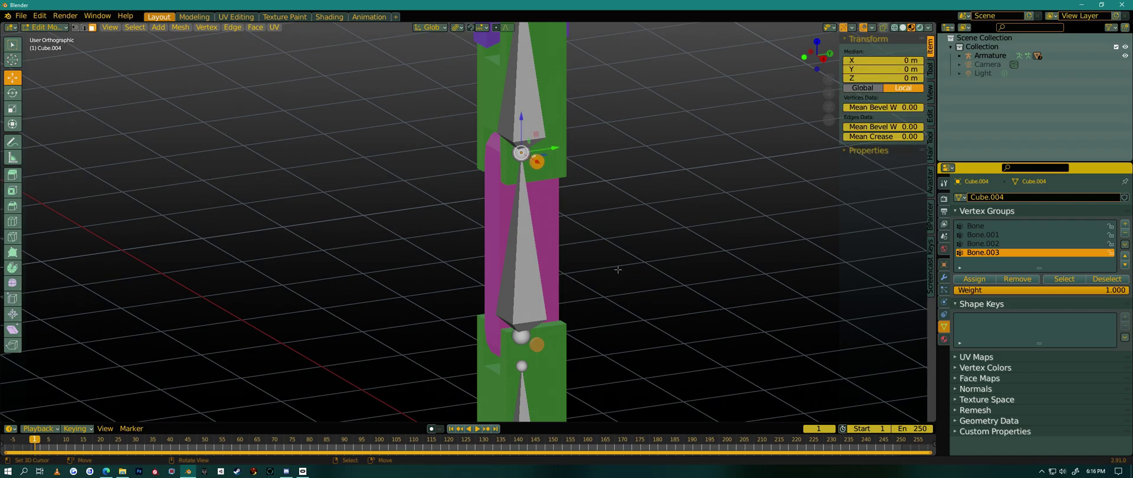
{"action": "left_click", "coordinate": [993, 236]}
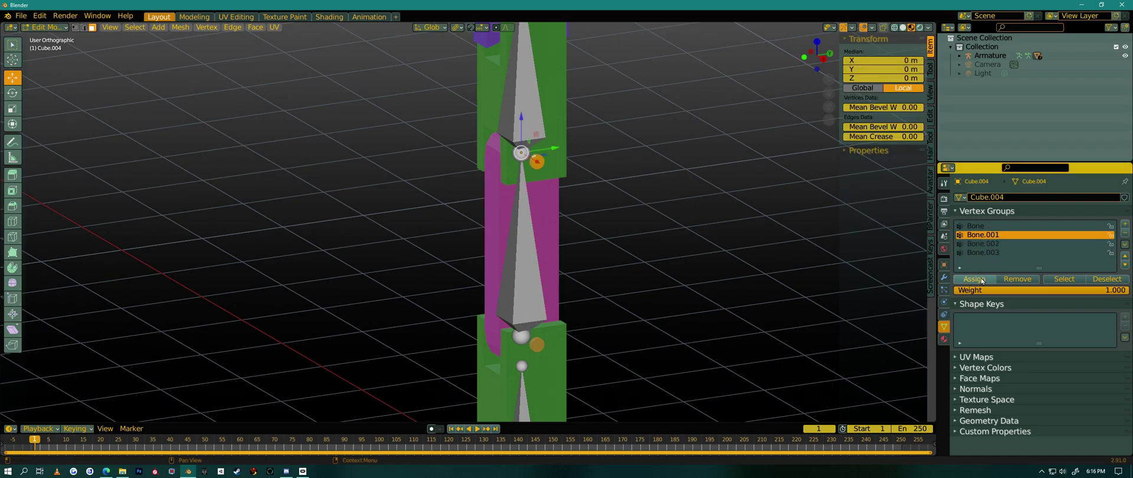
{"action": "middle_click_drag", "start_coordinate": [637, 204], "coordinate": [648, 301], "text": "shift"}
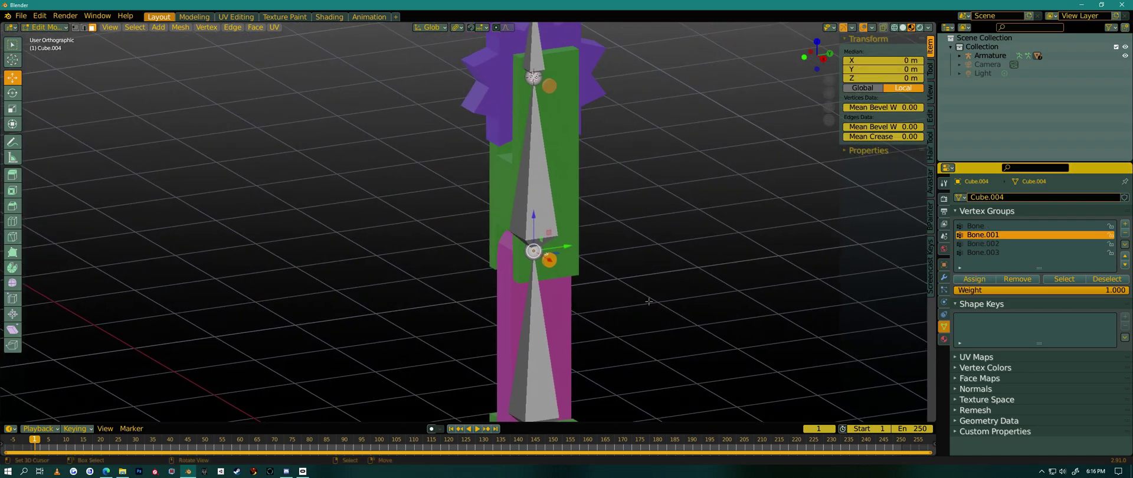
{"action": "key", "text": "Tab"}
Step: Select all of the upper green block's mesh, assign it to the Bone.002 vertex group and return to Object Mode
{"action": "left_click", "coordinate": [574, 190]}
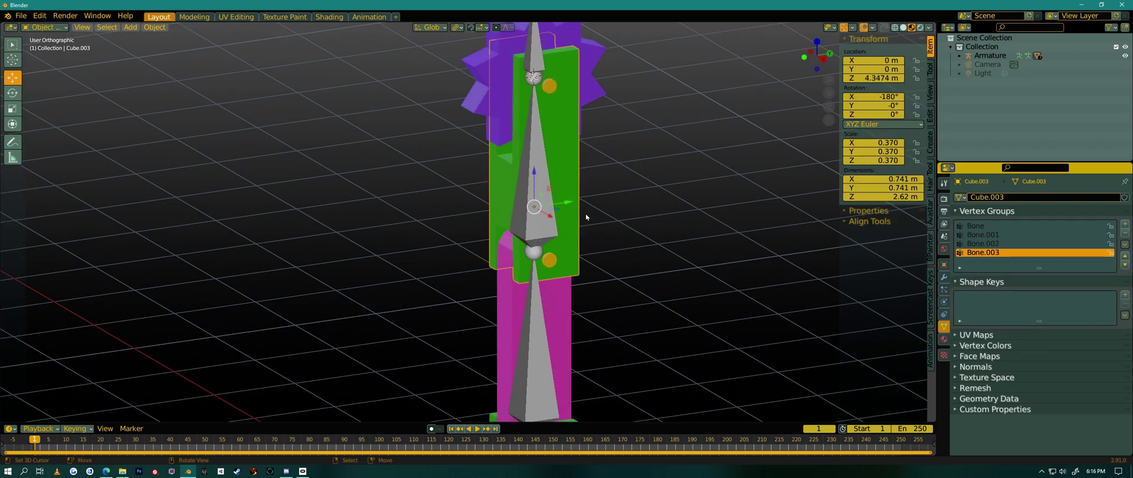
{"action": "key", "text": "Tab"}
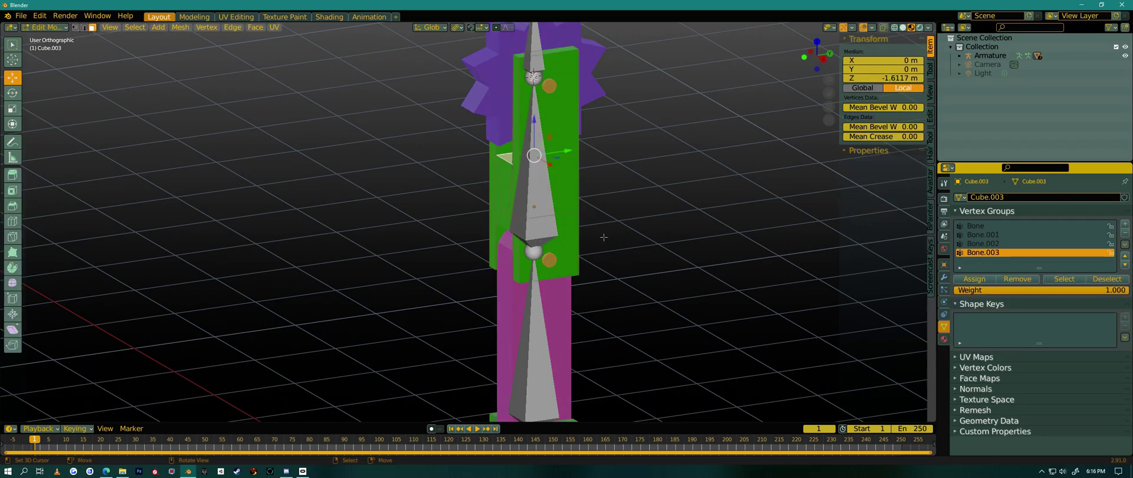
{"action": "key", "text": "a"}
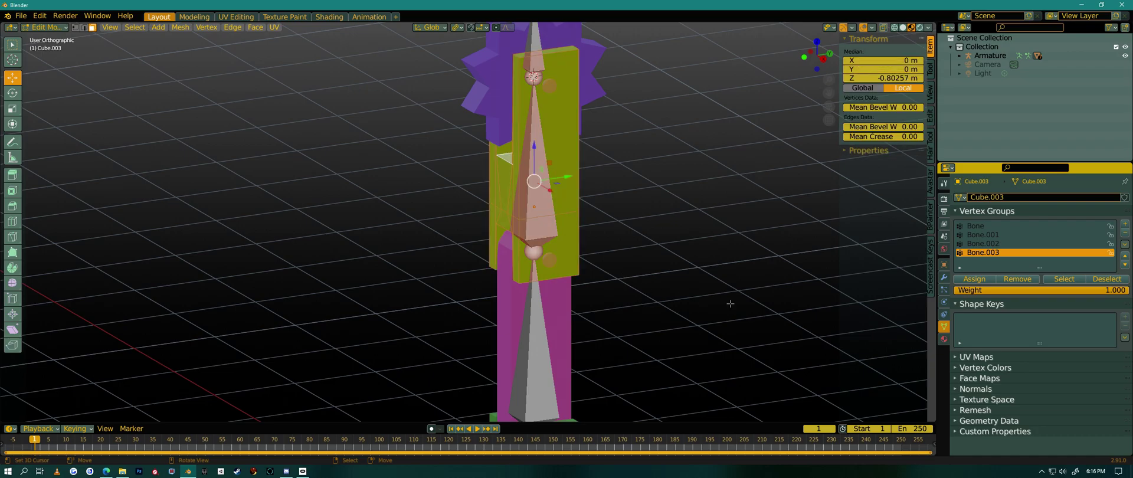
{"action": "left_click", "coordinate": [987, 244]}
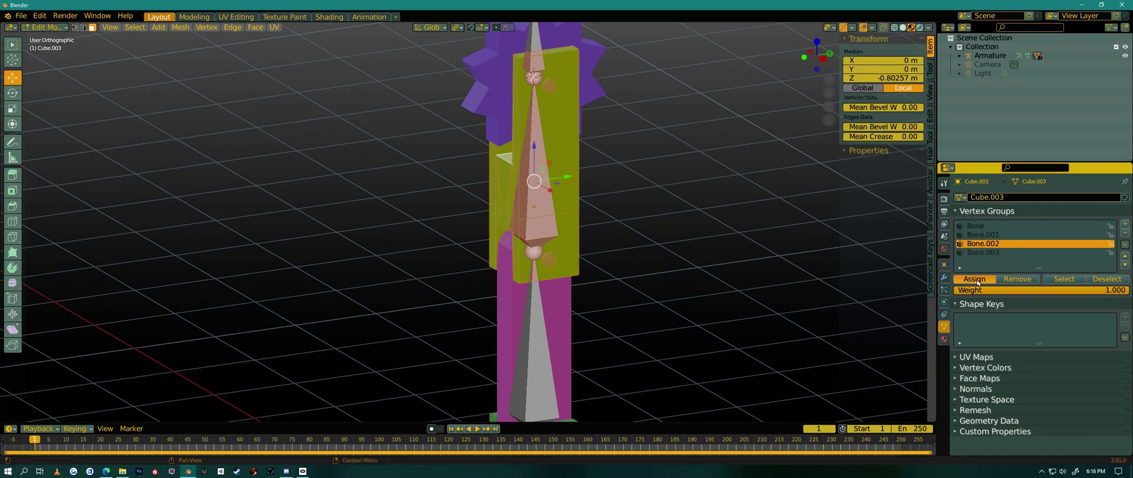
{"action": "middle_click_drag", "start_coordinate": [589, 230], "coordinate": [619, 319], "text": "shift"}
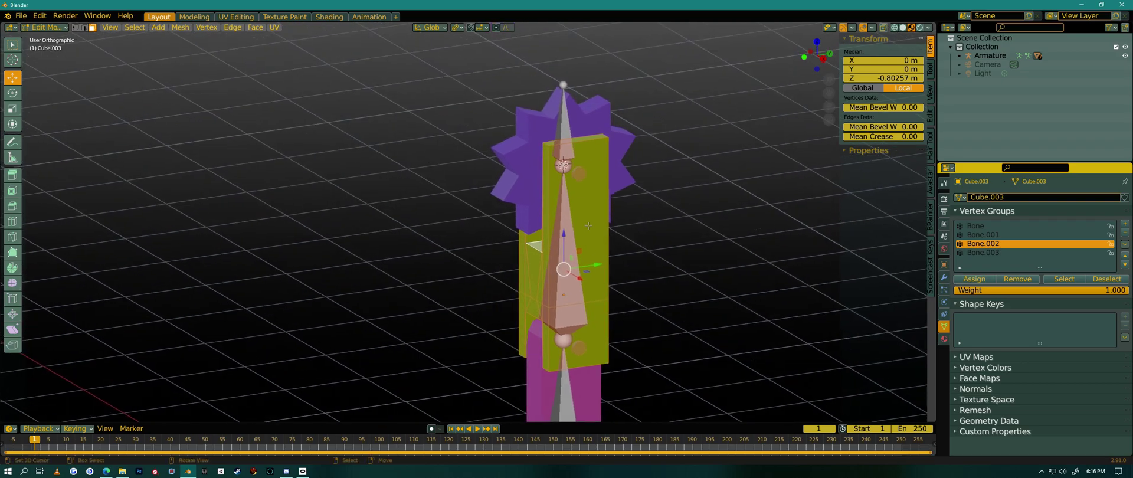
{"action": "key", "text": "Tab"}
Step: Assign the whole mesh of the uppermost hinge pin, Cube.005, to its Bone.002 vertex group and return to Object Mode
{"action": "left_click", "coordinate": [582, 173]}
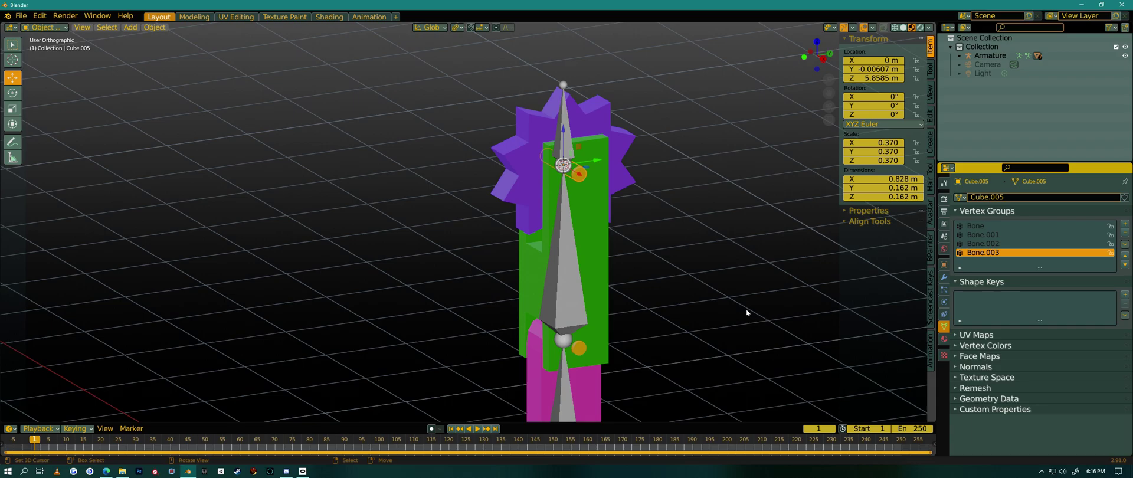
{"action": "key", "text": "Tab"}
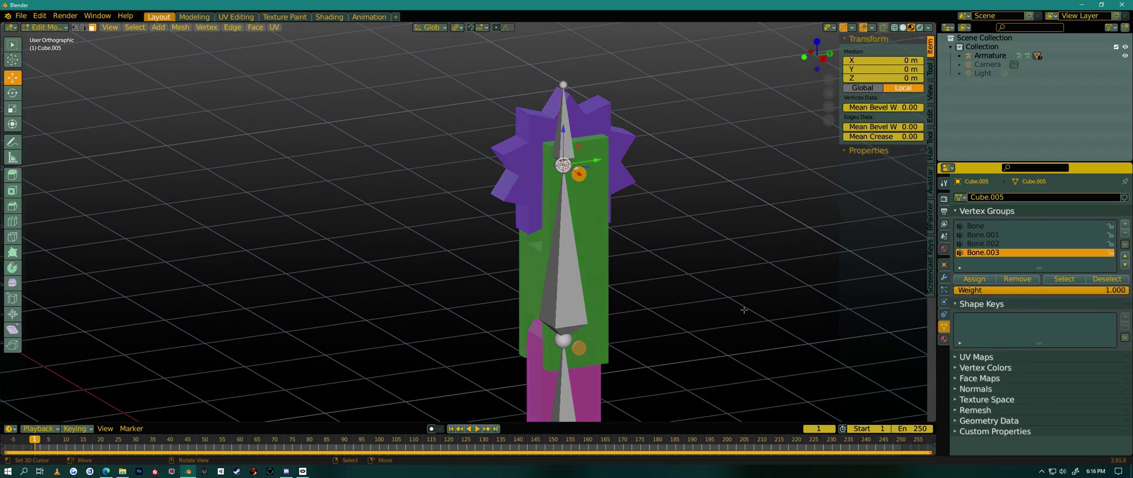
{"action": "left_click", "coordinate": [986, 243]}
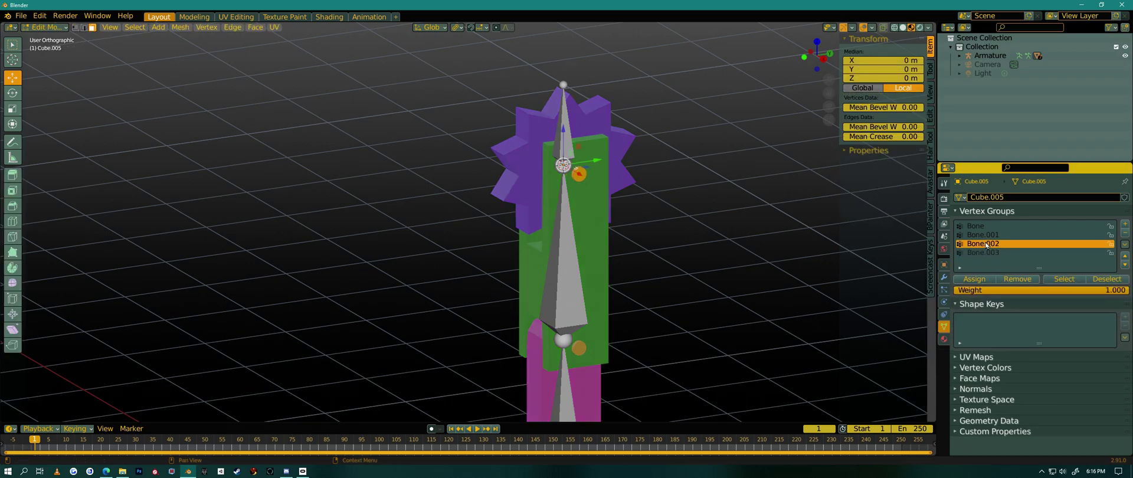
{"action": "left_click", "coordinate": [983, 279]}
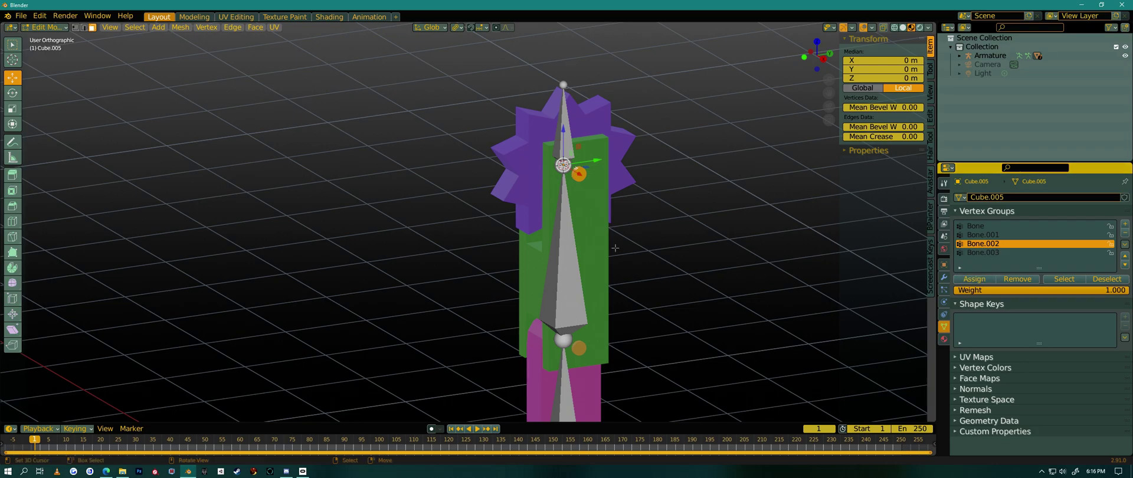
{"action": "key", "text": "Tab"}
Step: Assign all of the purple gear's mesh to the Bone.003 vertex group and leave Edit Mode
{"action": "left_click", "coordinate": [610, 129]}
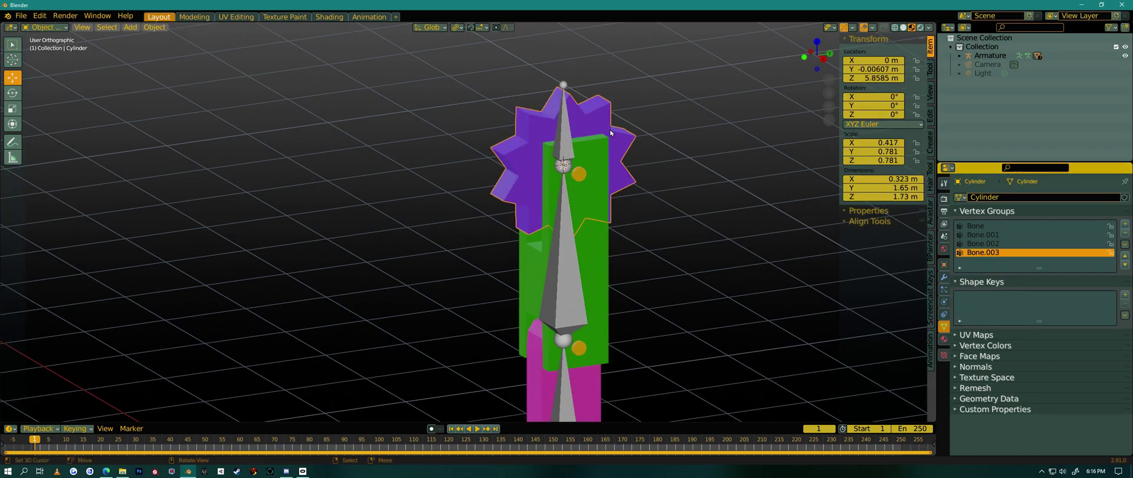
{"action": "key", "text": "Tab"}
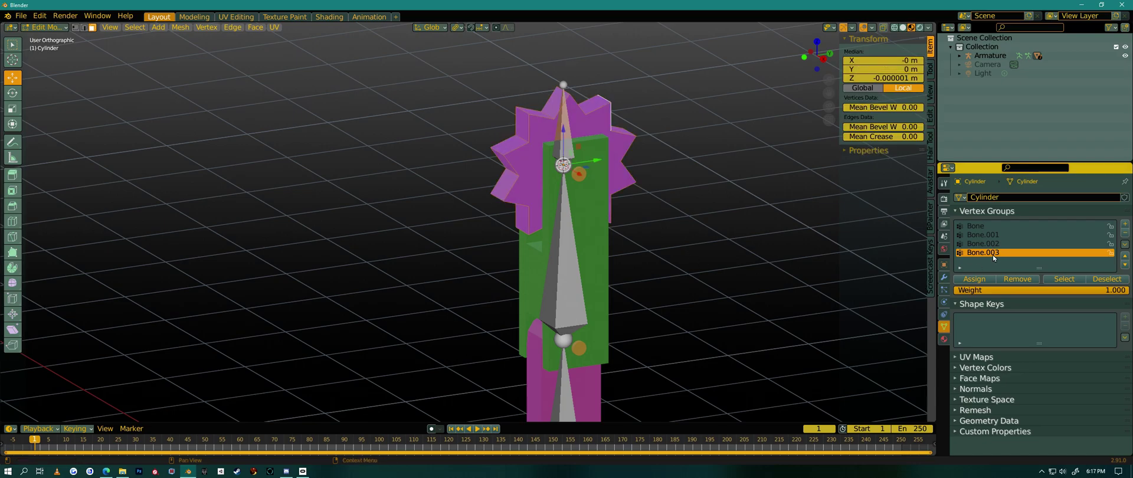
{"action": "left_click", "coordinate": [980, 278]}
{"action": "middle_click_drag", "start_coordinate": [768, 333], "coordinate": [707, 275], "text": "shift"}
{"action": "scroll", "coordinate": [736, 238], "scroll_direction": "down", "scroll_amount": 2}
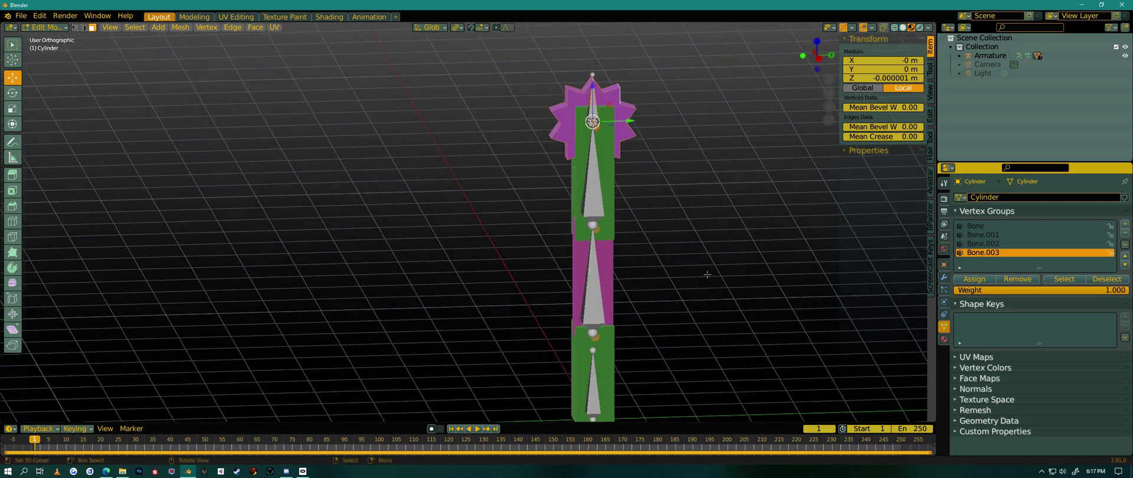
{"action": "key", "text": "Tab"}
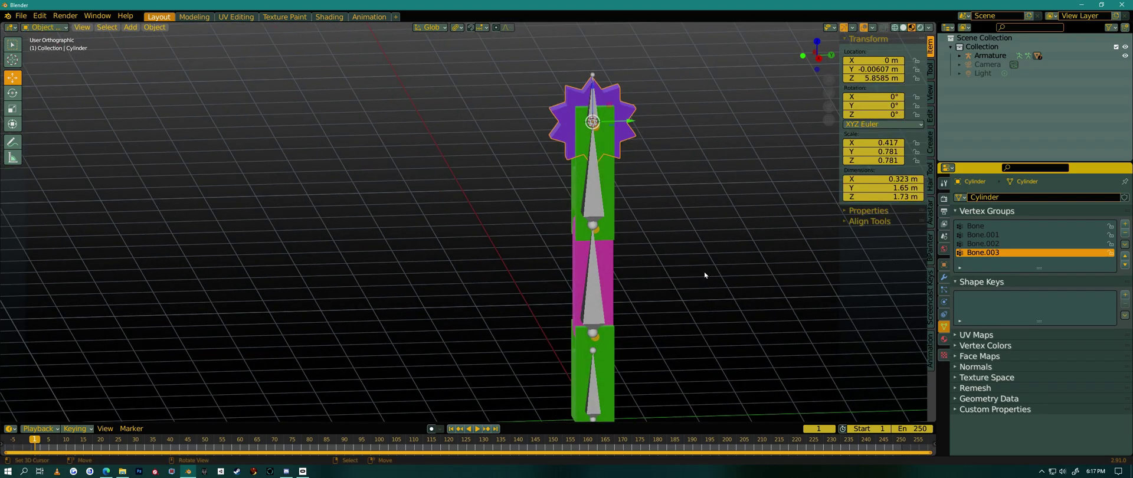
Step: Switch the armature to Pose Mode and, in the right view, rotate the pink link's bone, Bone.001, about -21.5°
{"action": "left_click", "coordinate": [600, 295]}
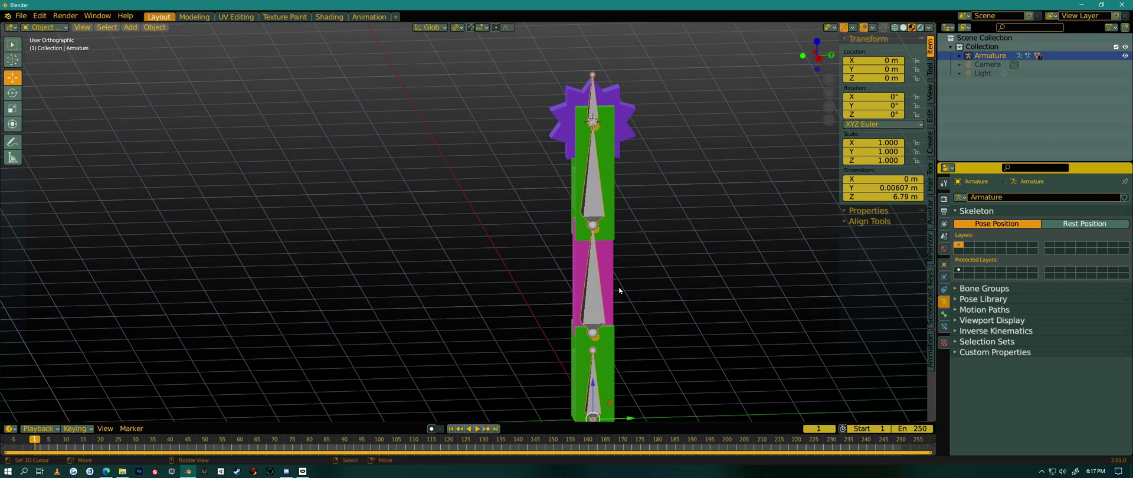
{"action": "left_click", "coordinate": [42, 27]}
{"action": "left_click", "coordinate": [49, 57]}
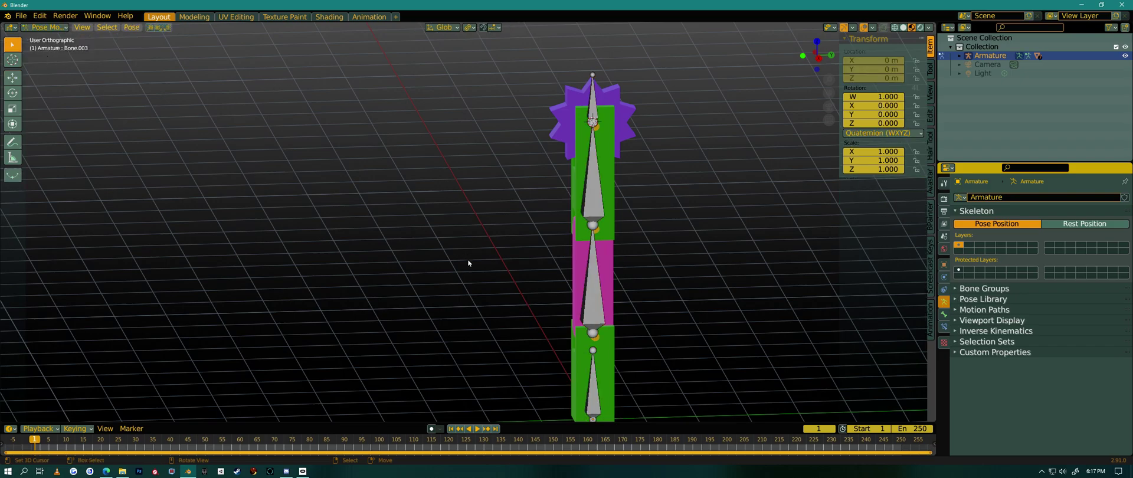
{"action": "key", "text": "KP_3"}
{"action": "middle_click_drag", "start_coordinate": [737, 369], "coordinate": [622, 306], "text": "shift"}
{"action": "left_click", "coordinate": [470, 229]}
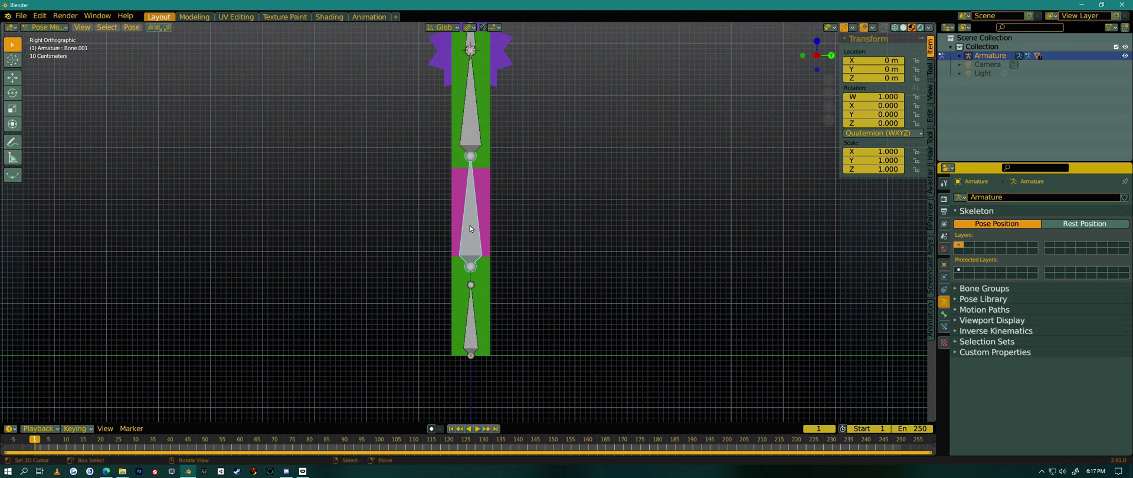
{"action": "key", "text": "r"}
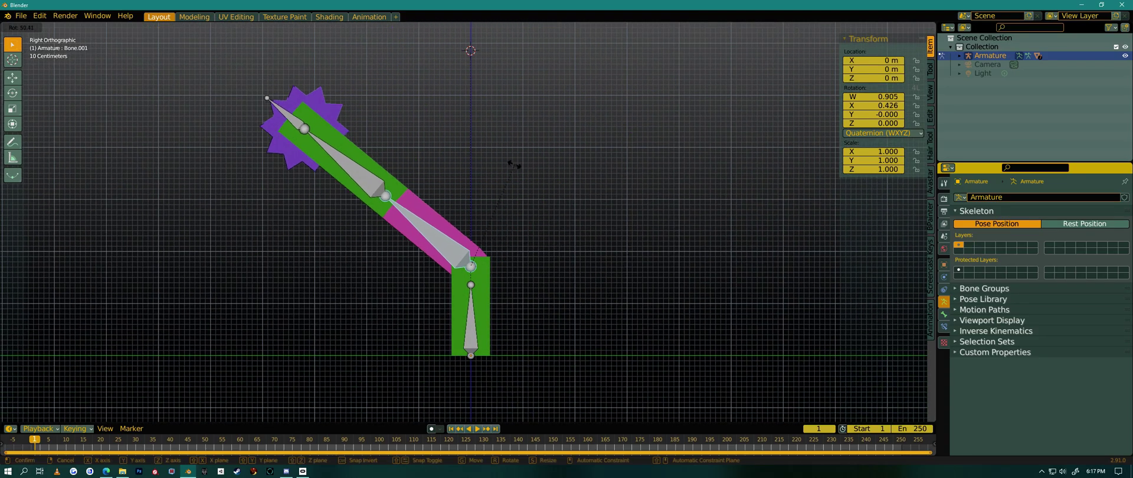
{"action": "left_click", "coordinate": [614, 284]}
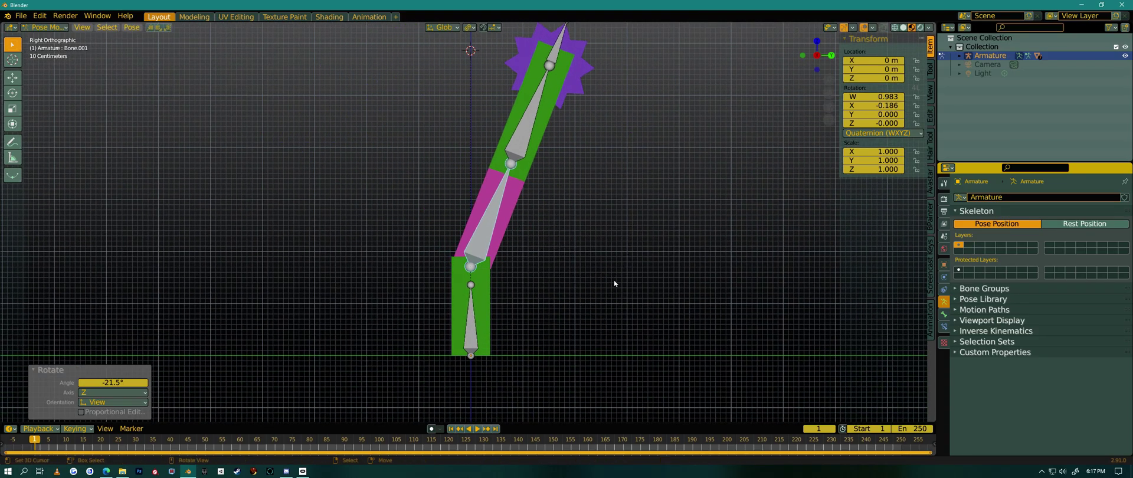
Step: Rotate the upper green block's bone, Bone.002, about -38.3° in the right view
{"action": "left_click", "coordinate": [532, 144]}
{"action": "key", "text": "r"}
{"action": "left_click", "coordinate": [654, 139]}
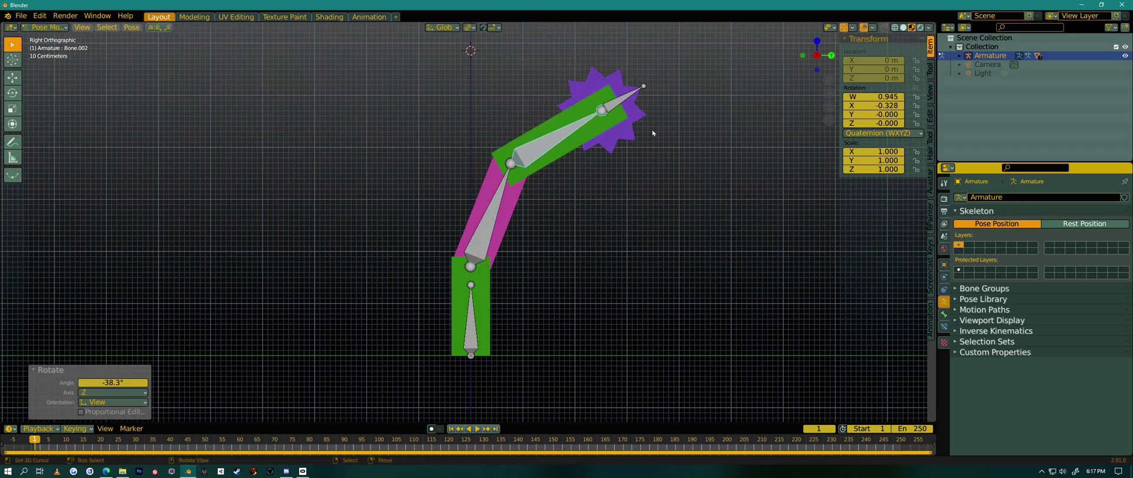
Step: Try rotating the gear's bone, Bone.003, and moving the base bone, cancelling both transforms
{"action": "left_click", "coordinate": [624, 99]}
{"action": "key", "text": "r"}
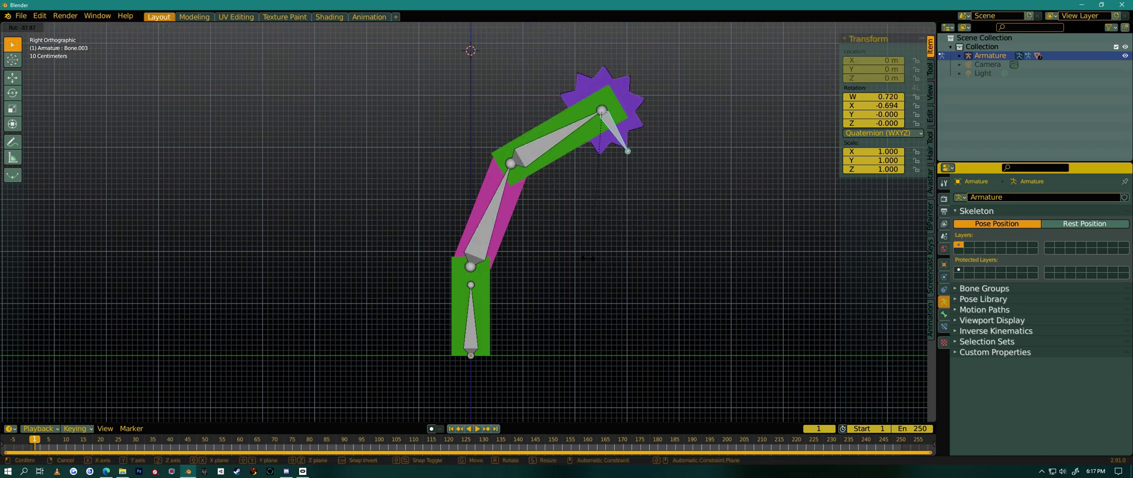
{"action": "right_click", "coordinate": [773, 195]}
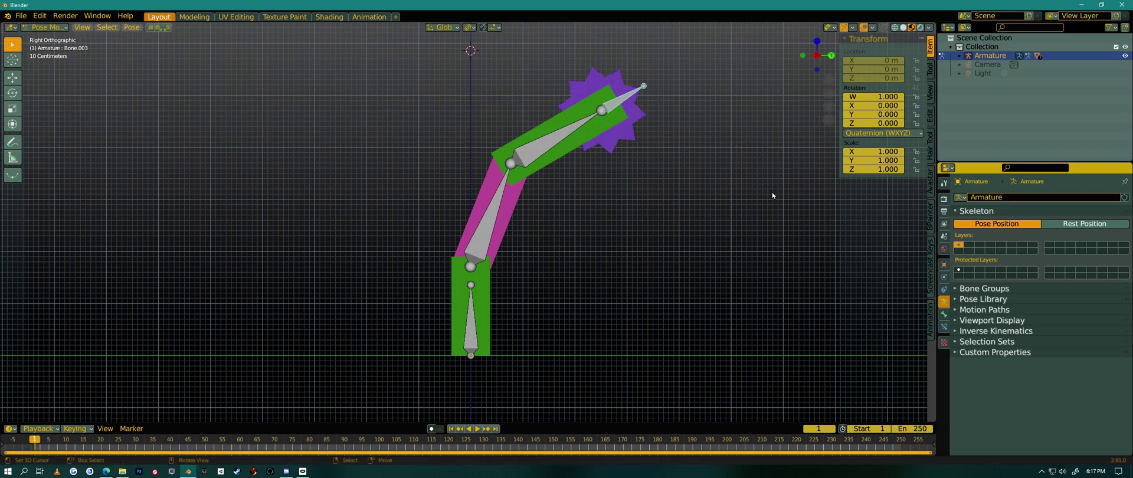
{"action": "left_click", "coordinate": [466, 319]}
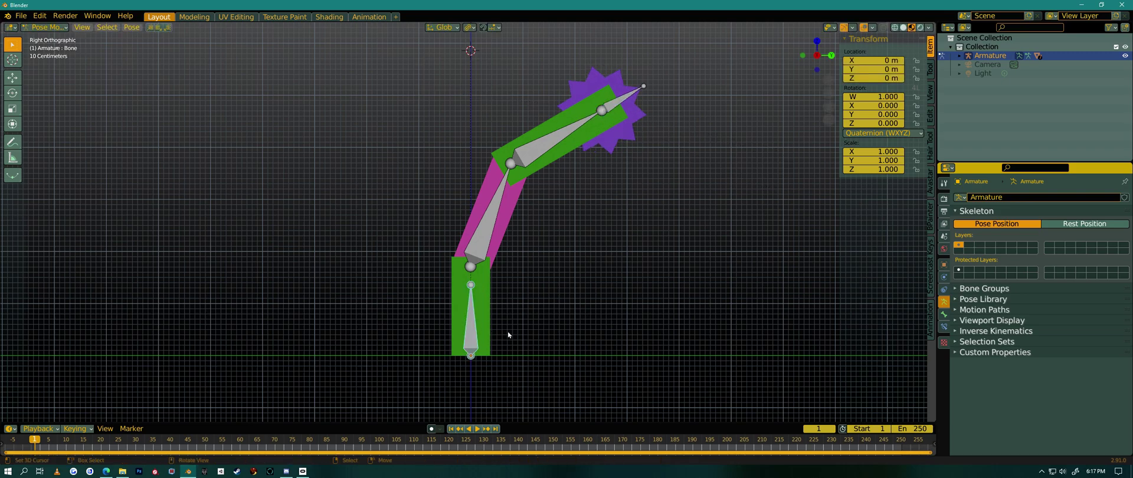
{"action": "key", "text": "g"}
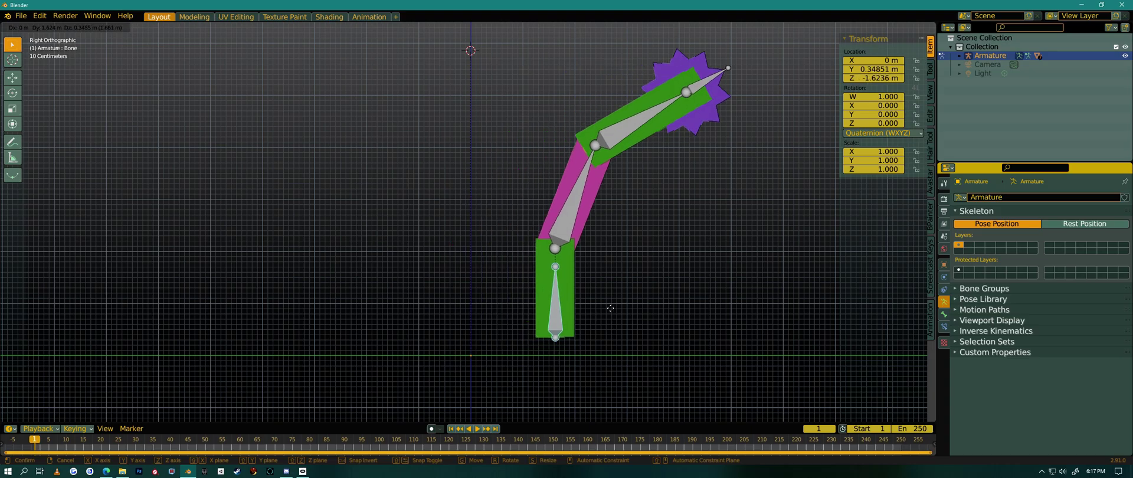
{"action": "right_click", "coordinate": [621, 290]}
Step: Return to Object Mode and examine the active vertex group of each main part of the posed arm, including the gear and base block
{"action": "middle_click_drag", "start_coordinate": [557, 217], "coordinate": [689, 115]}
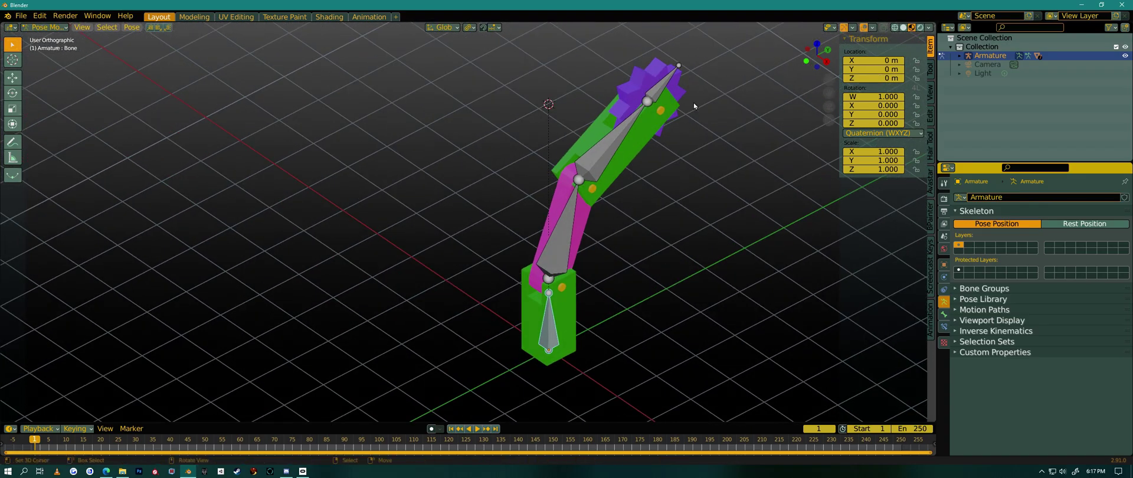
{"action": "middle_click_drag", "start_coordinate": [584, 232], "coordinate": [589, 208]}
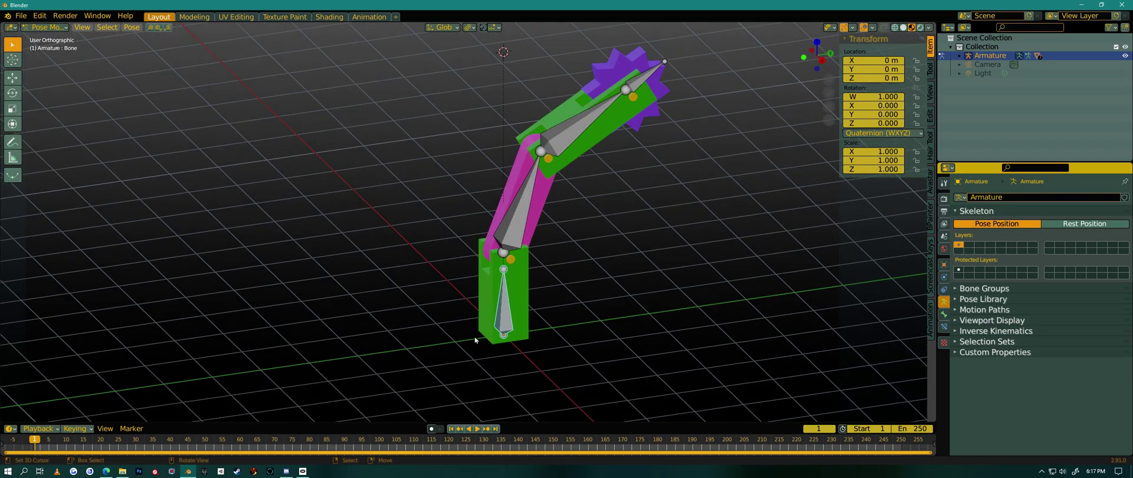
{"action": "middle_click_drag", "start_coordinate": [588, 153], "coordinate": [561, 200]}
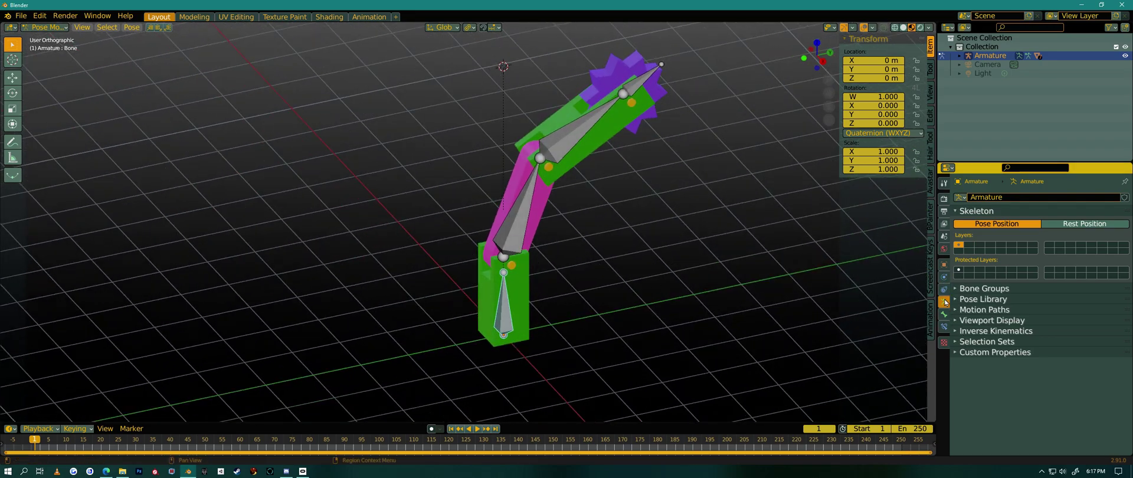
{"action": "middle_click_drag", "start_coordinate": [614, 225], "coordinate": [833, 298]}
{"action": "left_click", "coordinate": [569, 145]}
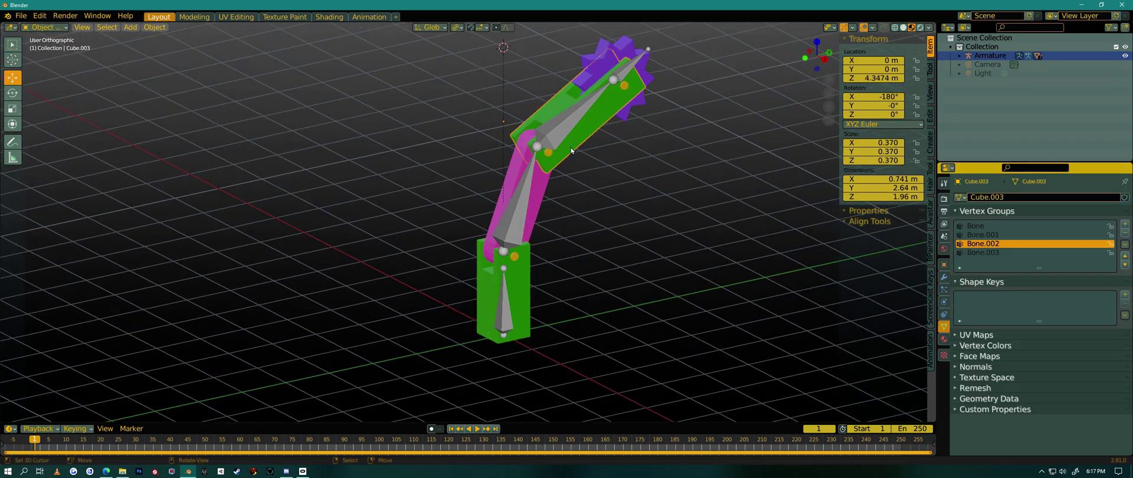
{"action": "middle_click_drag", "start_coordinate": [582, 298], "coordinate": [522, 328]}
{"action": "left_click", "coordinate": [511, 311]}
{"action": "left_click", "coordinate": [520, 250]}
{"action": "left_click", "coordinate": [576, 171]}
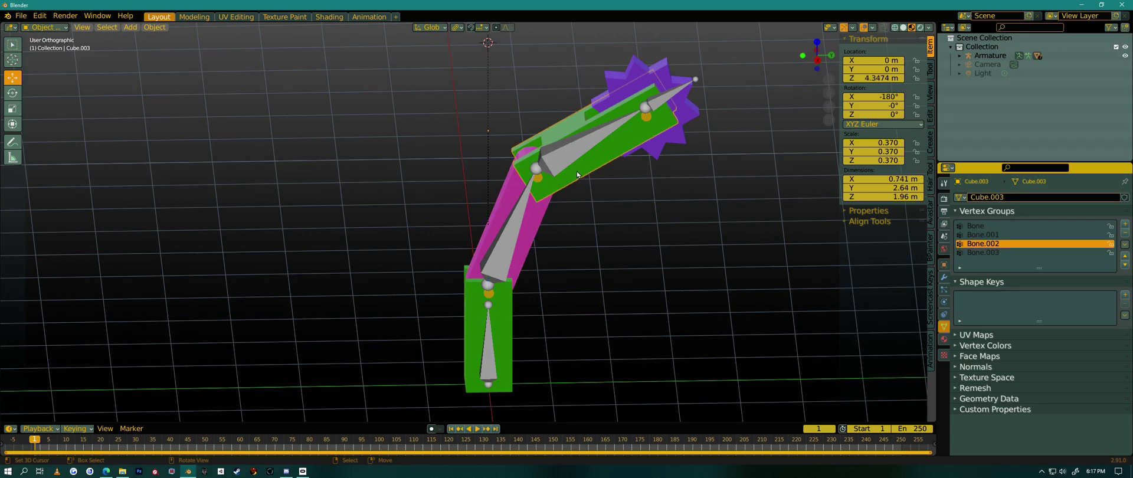
{"action": "left_click", "coordinate": [660, 77]}
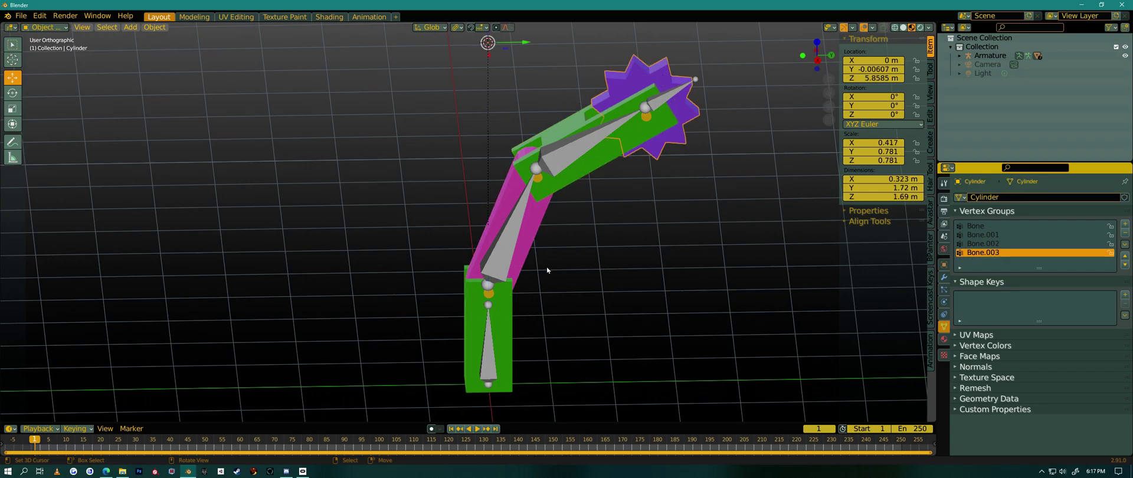
{"action": "left_click", "coordinate": [504, 319]}
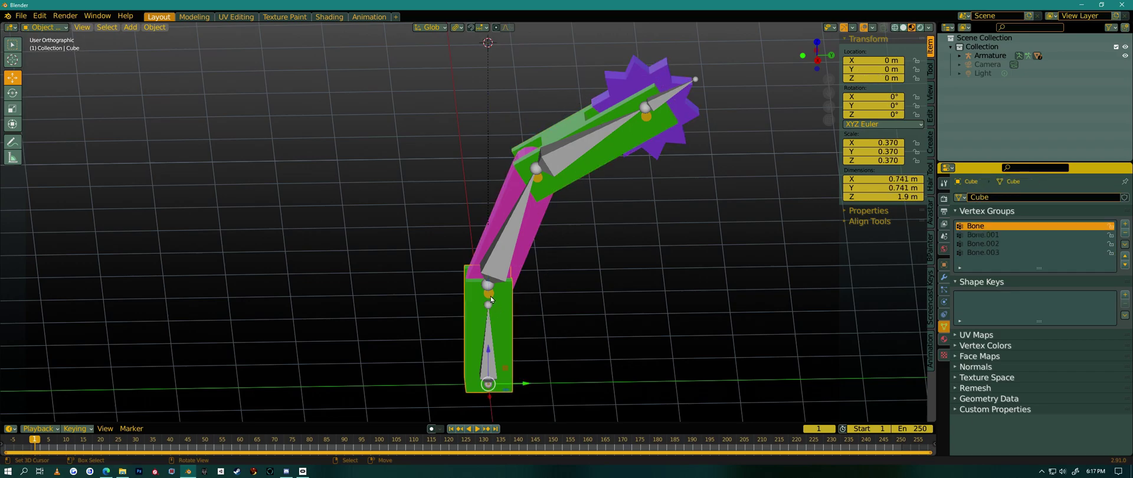
Step: Recheck the vertex groups of the pink link, the base block and the upper green block against their bones
{"action": "left_click", "coordinate": [491, 298]}
{"action": "key", "text": "ctrl+Tab"}
{"action": "key", "text": "ctrl+Tab"}
{"action": "left_click", "coordinate": [532, 245]}
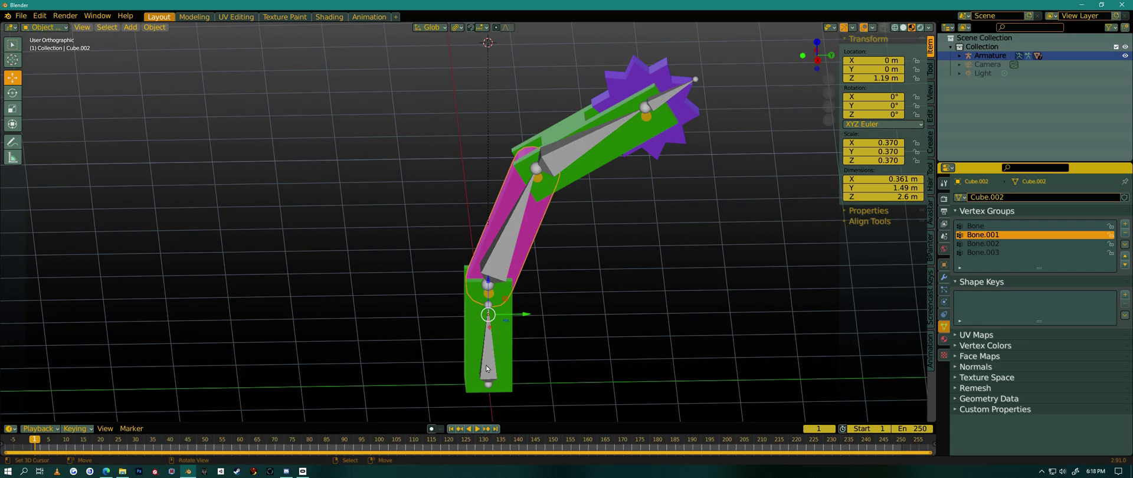
{"action": "mouse_move", "coordinate": [505, 305]}
{"action": "middle_mouse_down"}
{"action": "mouse_move", "coordinate": [510, 353]}
{"action": "mouse_move", "coordinate": [514, 319]}
{"action": "middle_mouse_up"}
{"action": "left_click", "coordinate": [512, 311]}
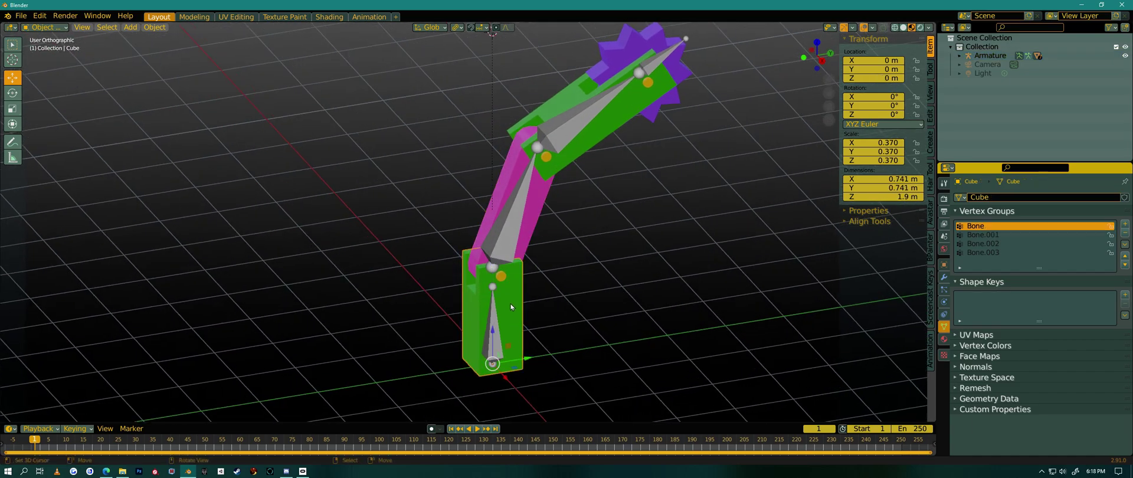
{"action": "left_click", "coordinate": [507, 269]}
{"action": "key", "text": "ctrl+Tab"}
{"action": "left_click", "coordinate": [532, 228]}
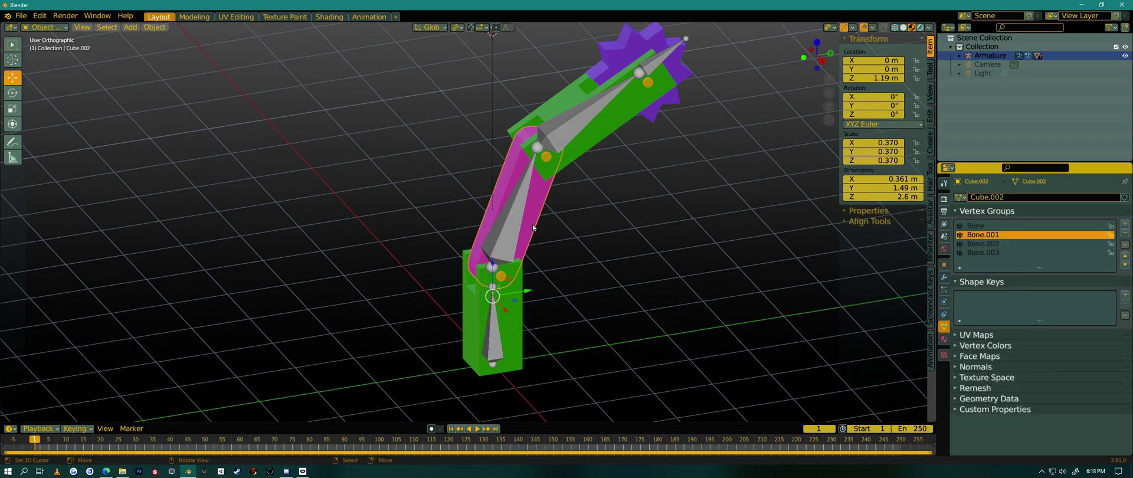
{"action": "left_click", "coordinate": [576, 152]}
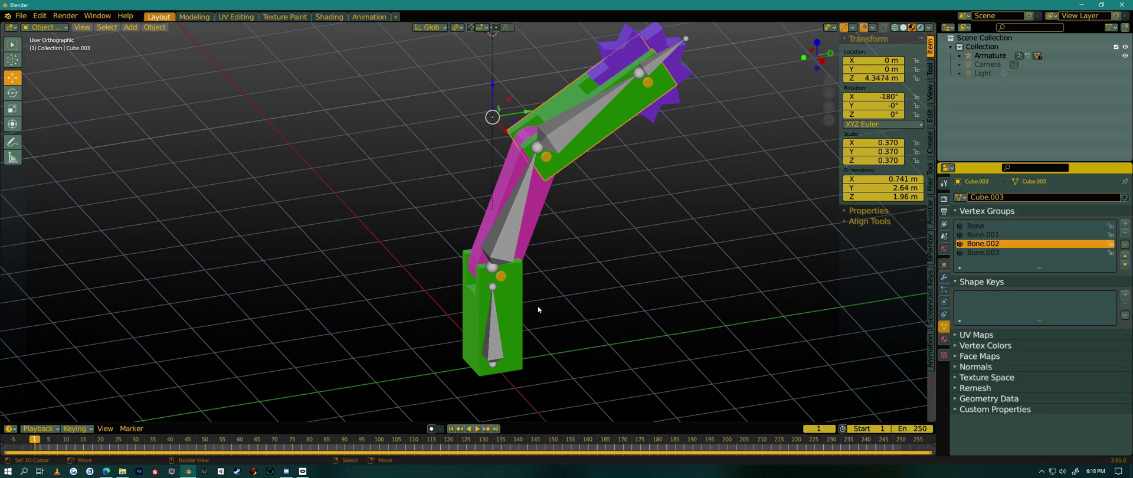
Step: Select all of the armature's bones in Pose Mode and clear their rotation to restore the upright pose
{"action": "left_click", "coordinate": [510, 361]}
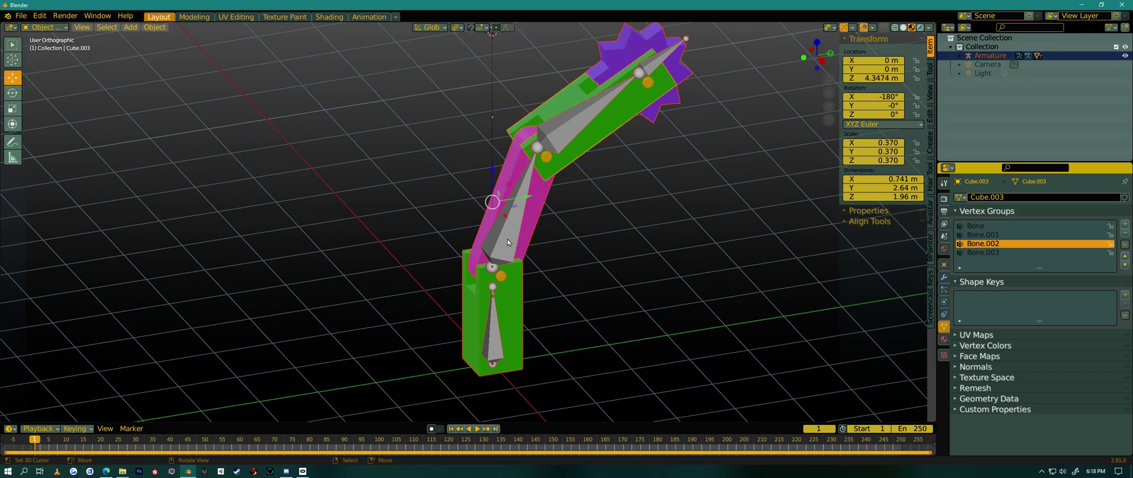
{"action": "key", "text": "ctrl+Tab"}
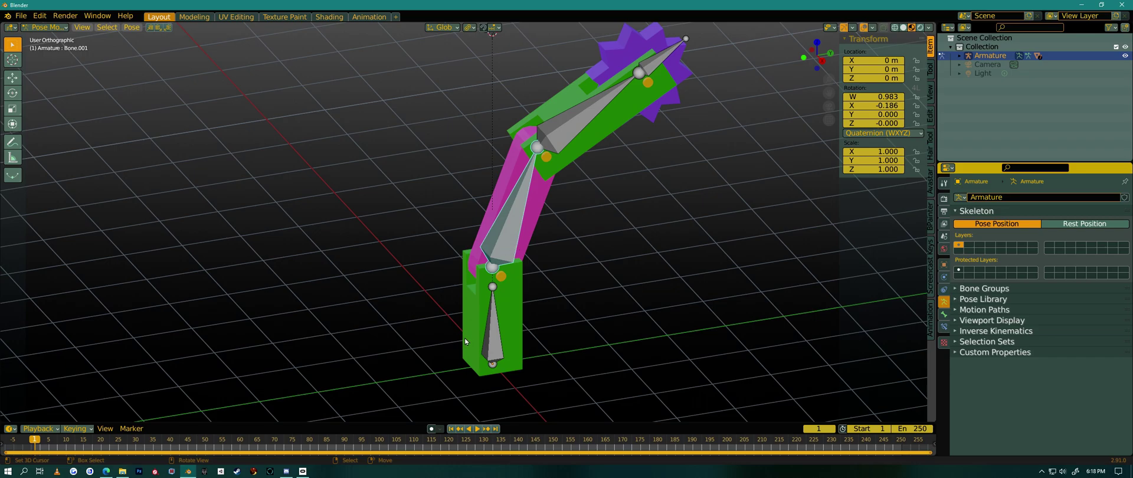
{"action": "left_click", "coordinate": [494, 332]}
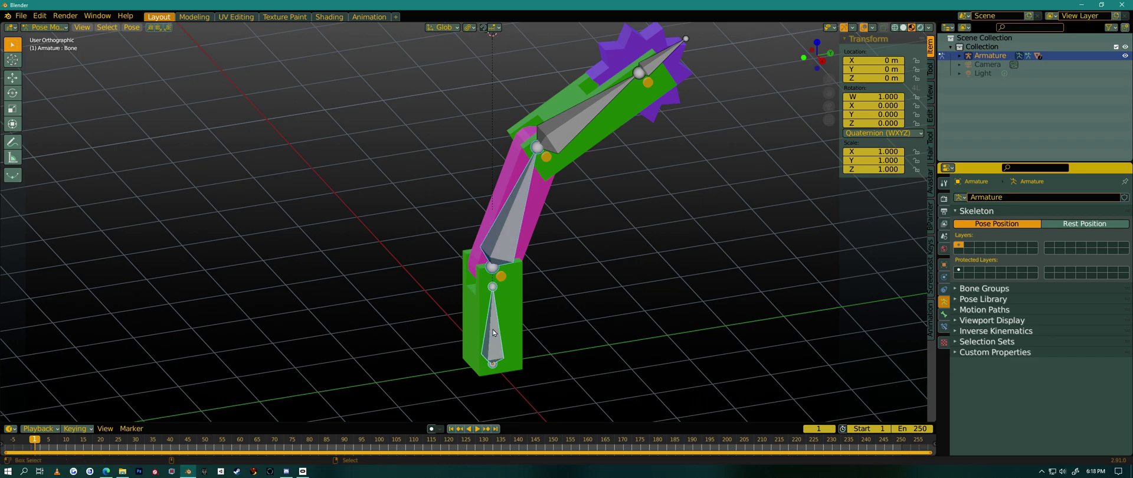
{"action": "left_click", "coordinate": [582, 125]}
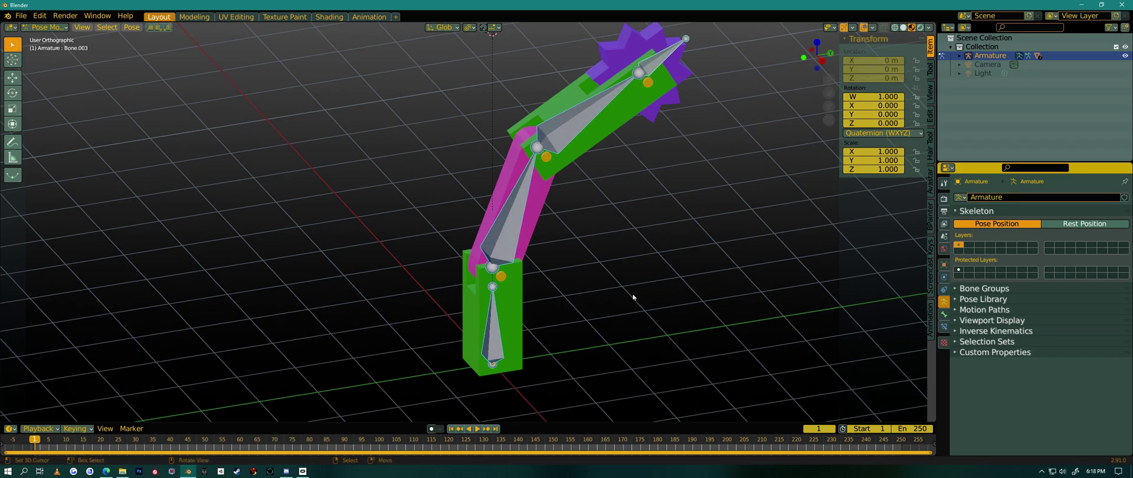
{"action": "key", "text": "alt+r"}
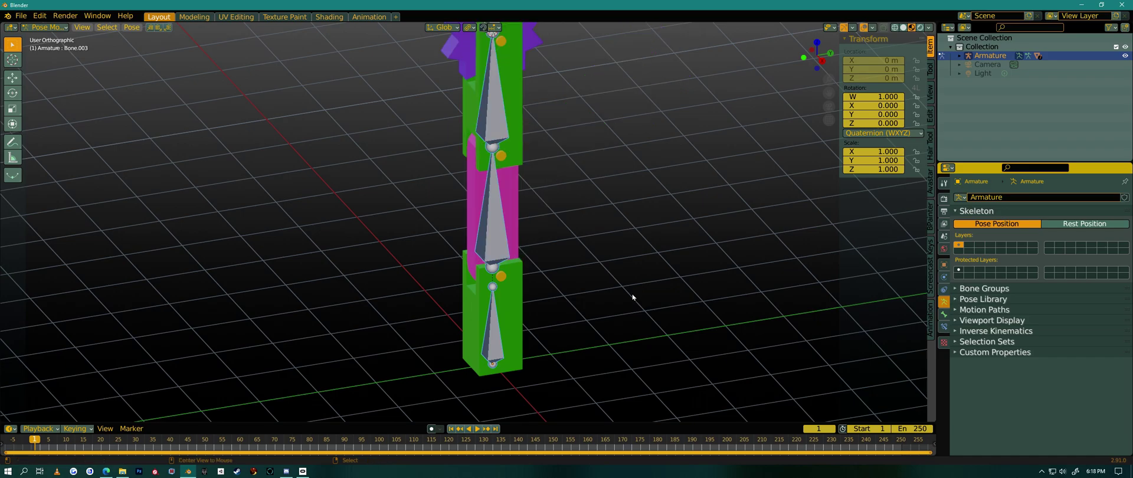
{"action": "middle_click_drag", "start_coordinate": [621, 316], "coordinate": [587, 318]}
{"action": "scroll", "coordinate": [566, 321], "scroll_direction": "down", "scroll_amount": 2}
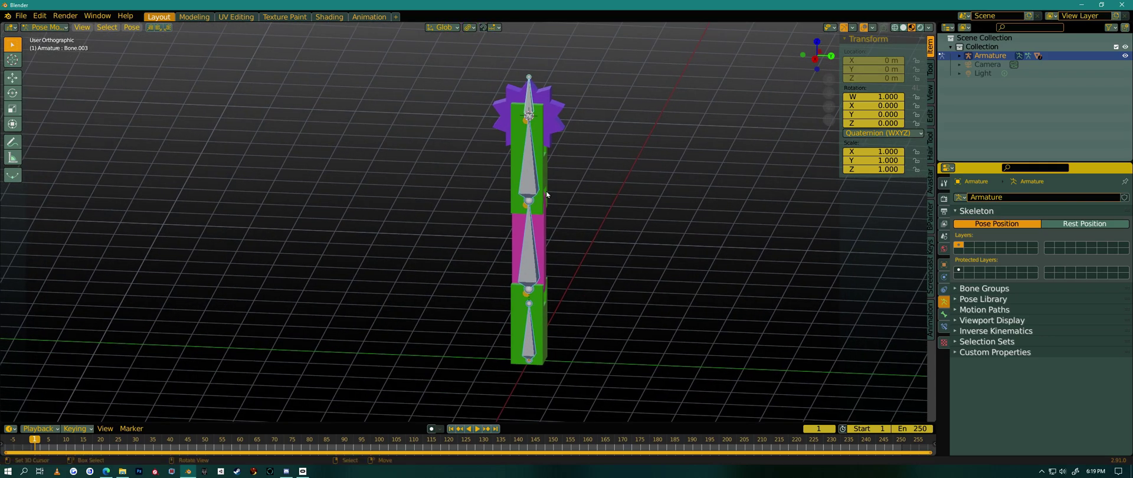
Step: Return to Object Mode and select the gear together with the upper green block
{"action": "scroll", "coordinate": [547, 194], "scroll_direction": "up", "scroll_amount": 3}
{"action": "key", "text": "ctrl+Tab"}
{"action": "left_click", "coordinate": [549, 98]}
{"action": "middle_click_drag", "start_coordinate": [586, 239], "coordinate": [563, 200]}
{"action": "left_click", "coordinate": [549, 154]}
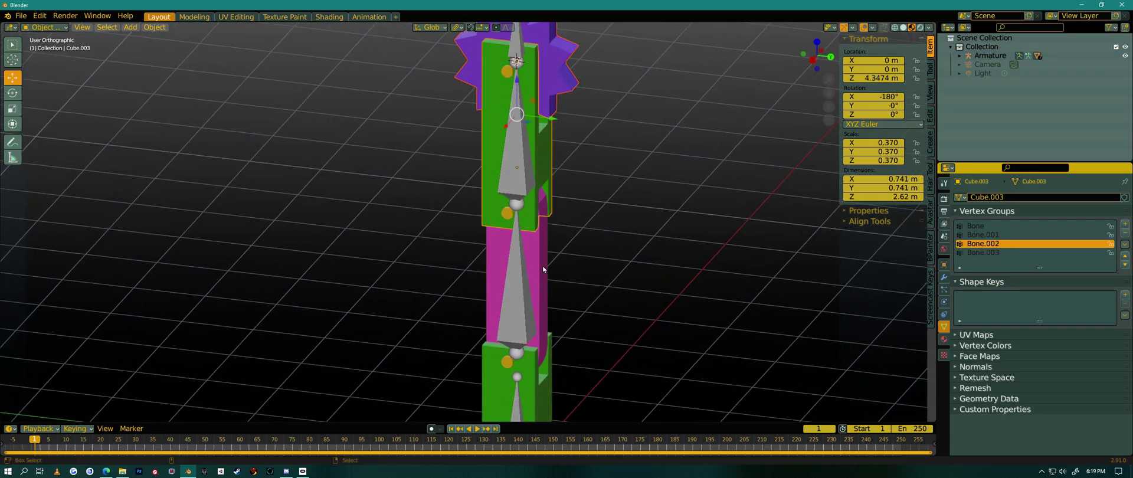
{"action": "left_click", "coordinate": [510, 75]}
{"action": "key", "text": "ctrl+Tab"}
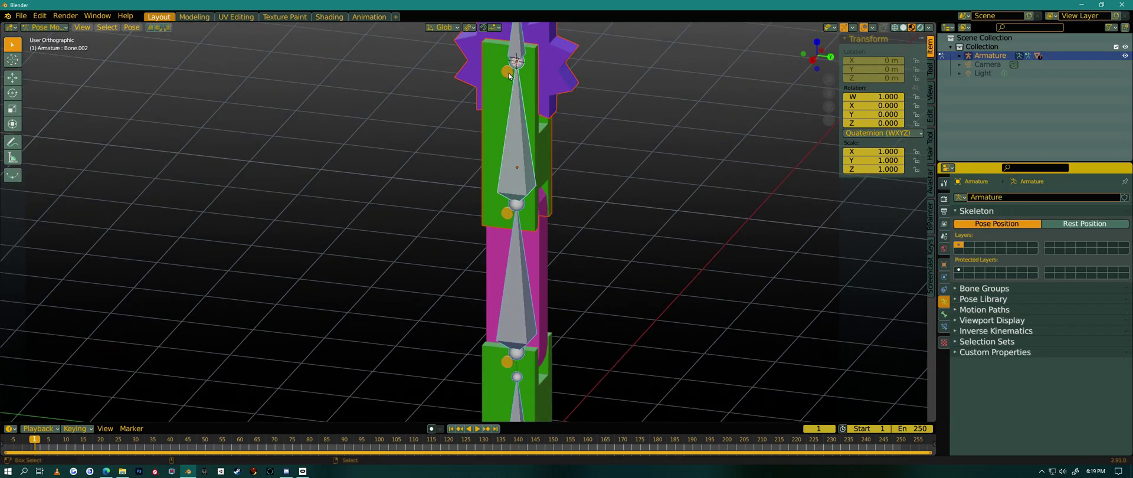
{"action": "middle_click_drag", "start_coordinate": [519, 145], "coordinate": [528, 149]}
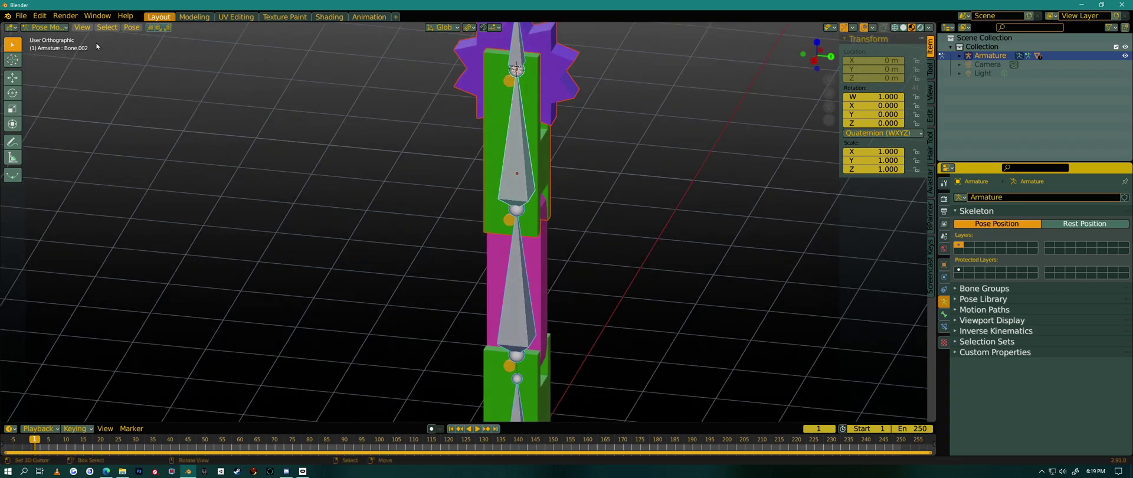
{"action": "left_click", "coordinate": [49, 28]}
{"action": "left_click", "coordinate": [69, 43]}
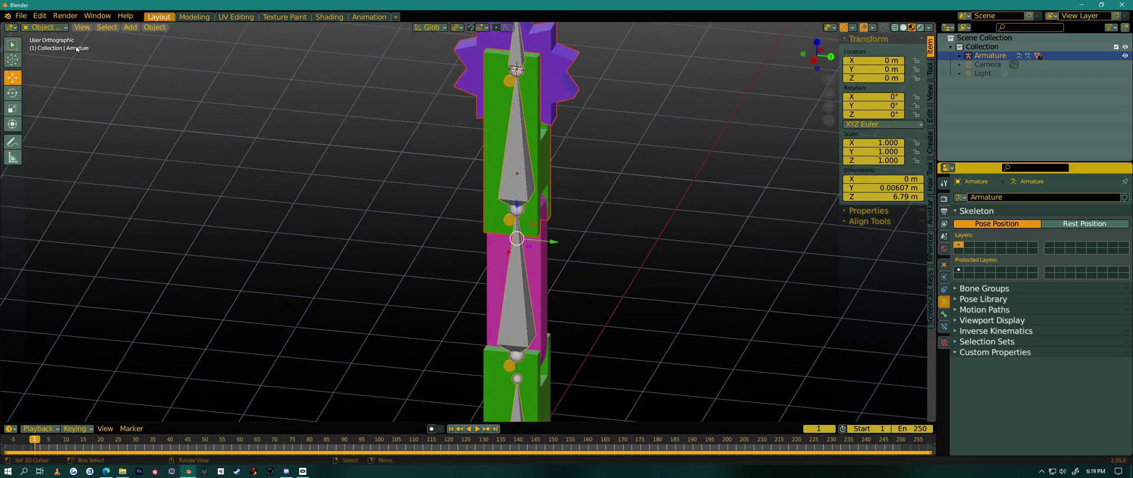
Step: Select every part of the arm, including the gear, blocks, pins and pink link, with the green base block picked last
{"action": "middle_click_drag", "start_coordinate": [511, 151], "coordinate": [496, 104]}
{"action": "left_click", "coordinate": [501, 122]}
{"action": "scroll", "coordinate": [493, 103], "scroll_direction": "up", "scroll_amount": 3}
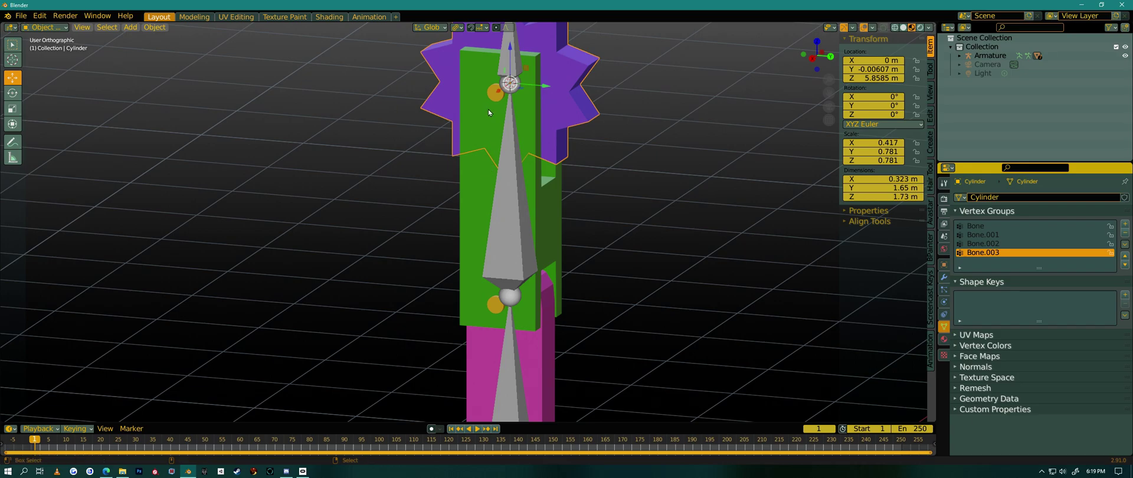
{"action": "left_click", "coordinate": [491, 98]}
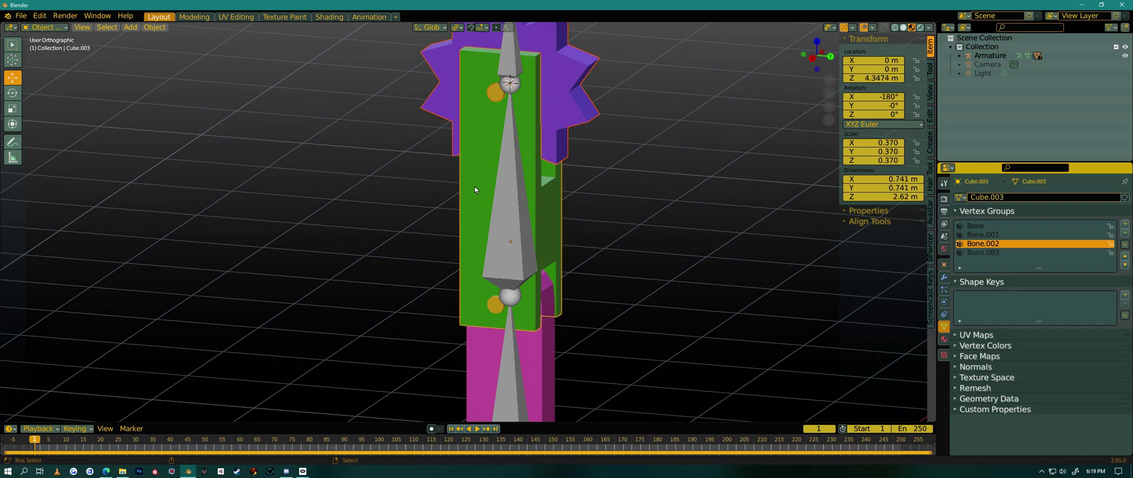
{"action": "left_click", "coordinate": [494, 314]}
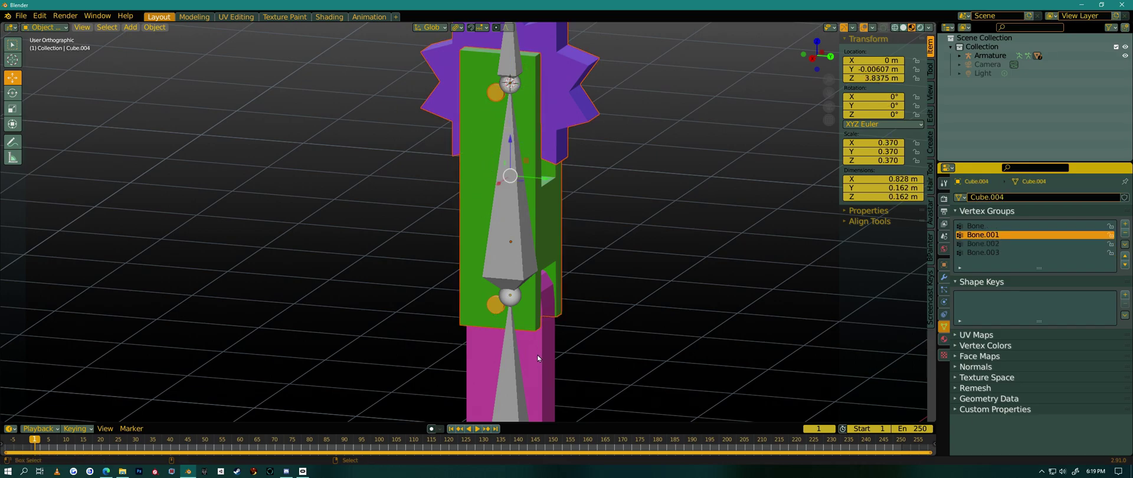
{"action": "scroll", "coordinate": [503, 350], "scroll_direction": "down", "scroll_amount": 5}
{"action": "scroll", "coordinate": [503, 351], "scroll_direction": "up", "scroll_amount": 6}
{"action": "left_click", "coordinate": [465, 228]}
{"action": "scroll", "coordinate": [473, 247], "scroll_direction": "down", "scroll_amount": 5}
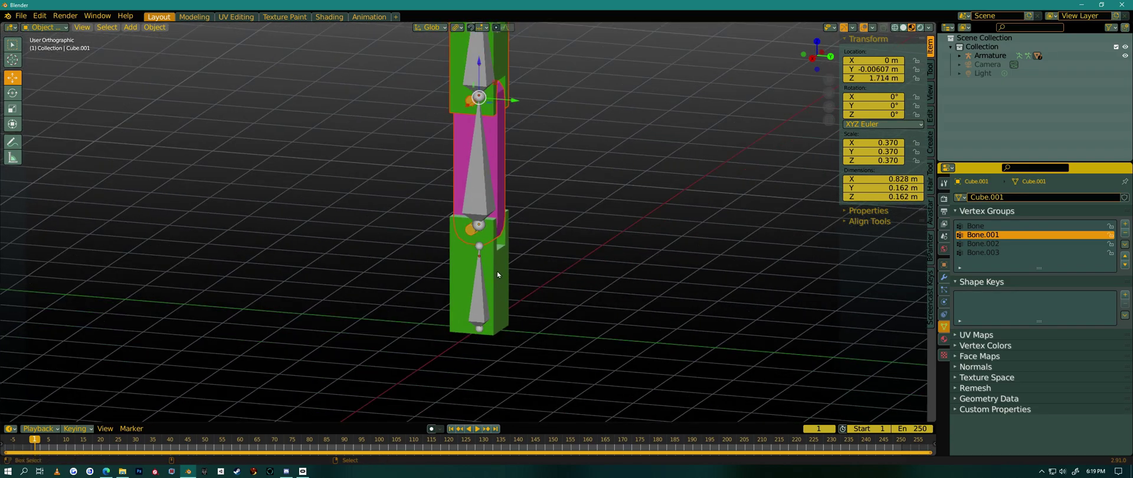
{"action": "left_click", "coordinate": [496, 271]}
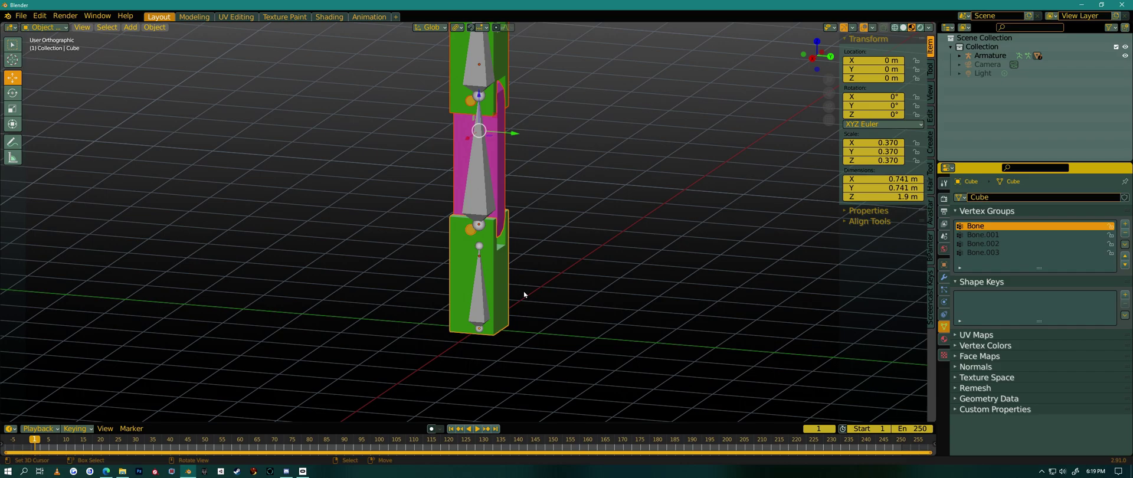
Step: Join all the selected parts into one mesh object, using the base block as the active object
{"action": "key", "text": "ctrl+l"}
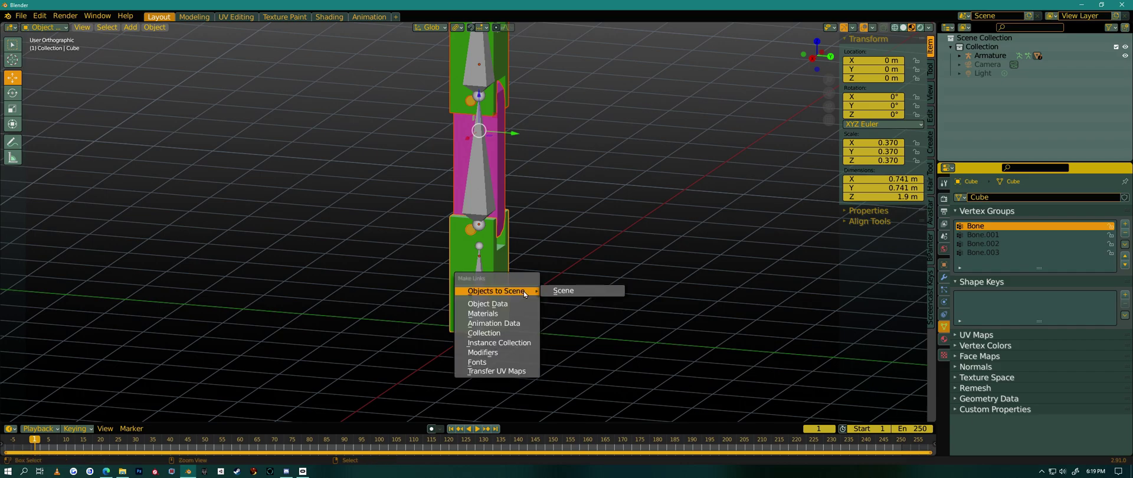
{"action": "key", "text": "Escape"}
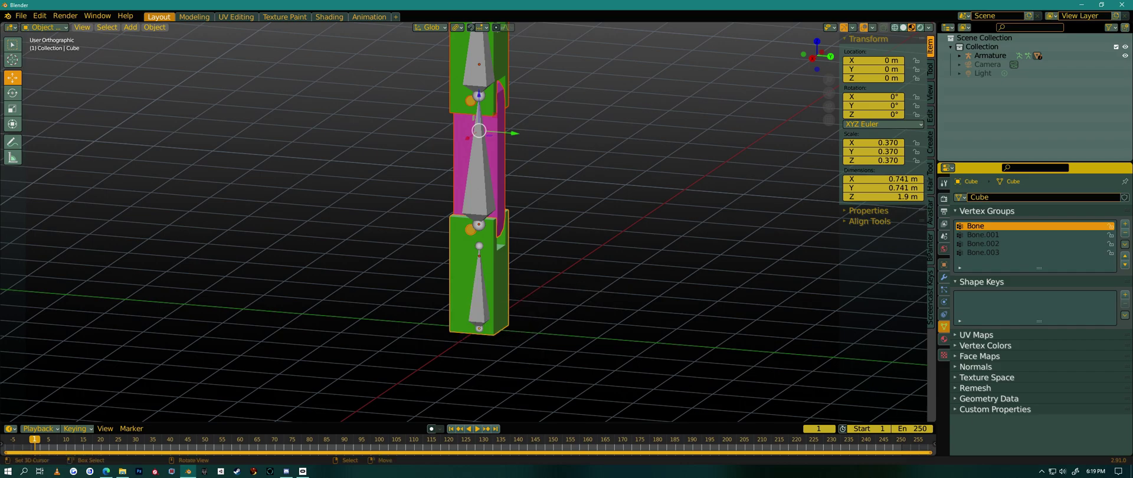
{"action": "left_click", "coordinate": [481, 277], "text": "ctrl"}
{"action": "mouse_move", "coordinate": [485, 277]}
{"action": "middle_mouse_down"}
{"action": "mouse_move", "coordinate": [502, 272]}
{"action": "mouse_move", "coordinate": [488, 265]}
{"action": "middle_mouse_up"}
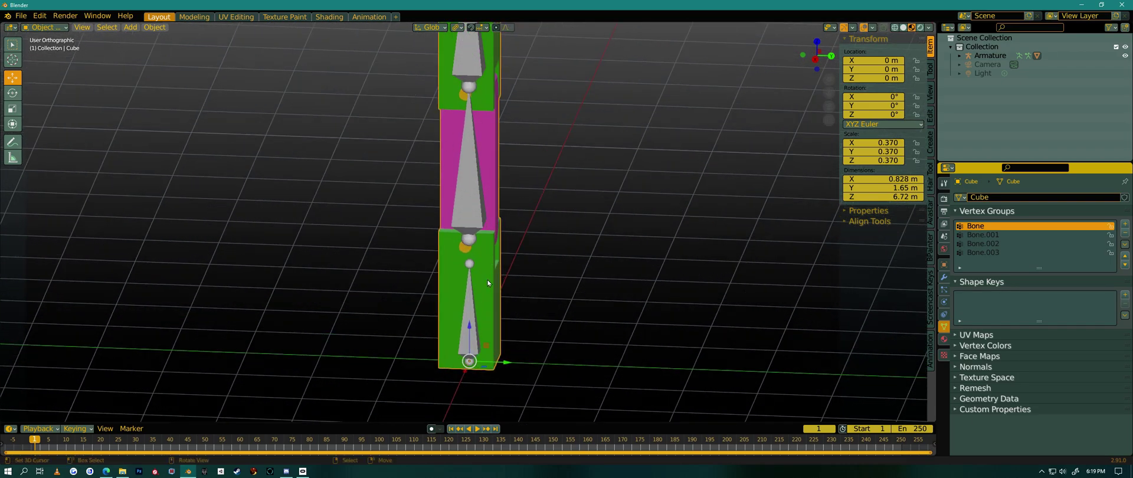
Step: Put the armature in Pose Mode and try rotating the pink link's bone, Bone.001, cancelling the transform
{"action": "middle_click_drag", "start_coordinate": [508, 311], "coordinate": [480, 216]}
{"action": "left_click", "coordinate": [504, 254]}
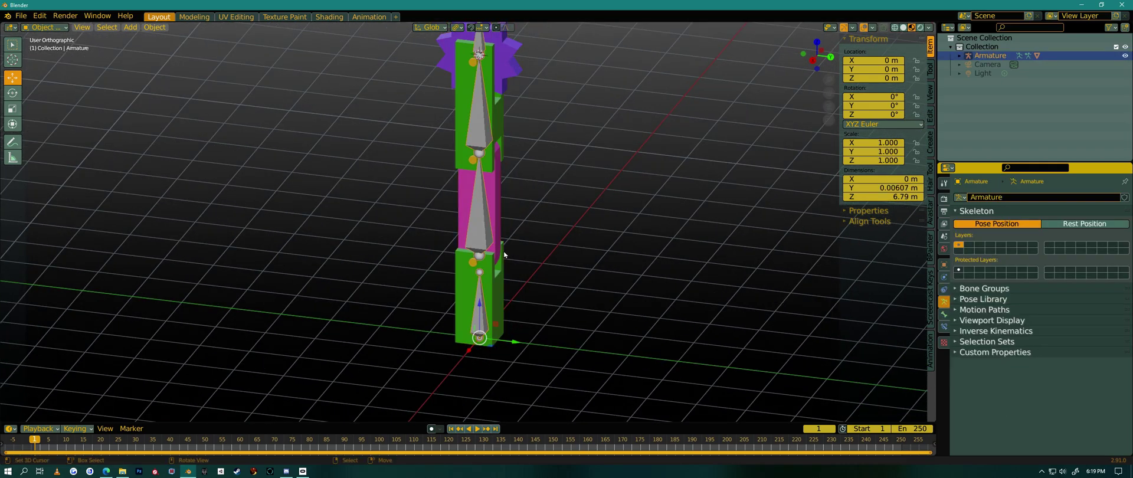
{"action": "left_click", "coordinate": [45, 27]}
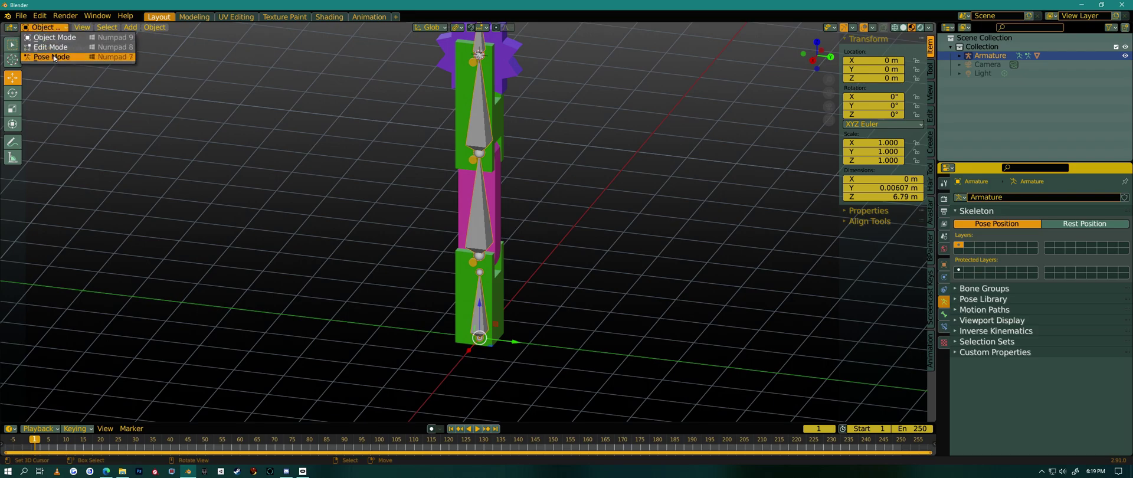
{"action": "left_click", "coordinate": [53, 57]}
{"action": "scroll", "coordinate": [472, 217], "scroll_direction": "up", "scroll_amount": 4}
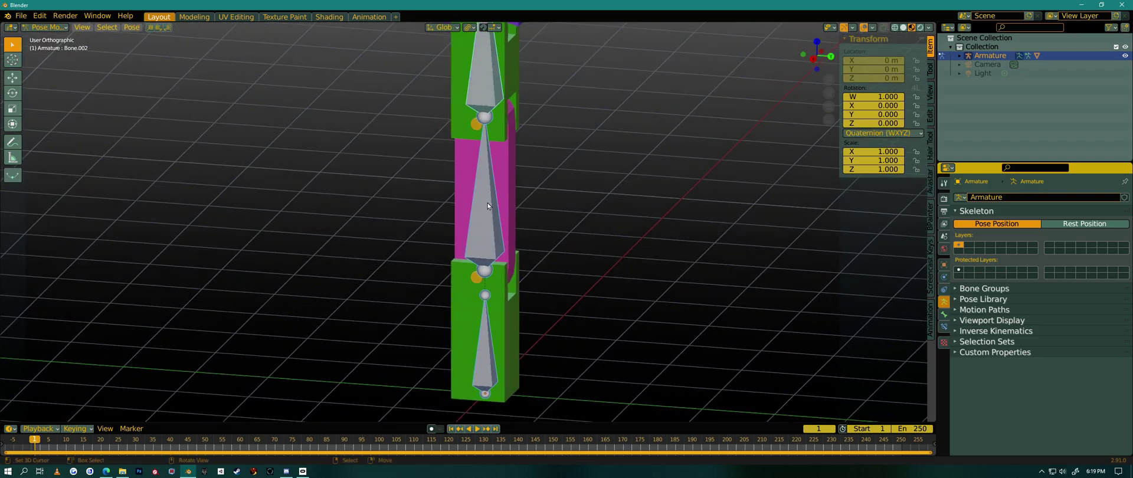
{"action": "left_click", "coordinate": [488, 206]}
{"action": "scroll", "coordinate": [496, 215], "scroll_direction": "down", "scroll_amount": 4}
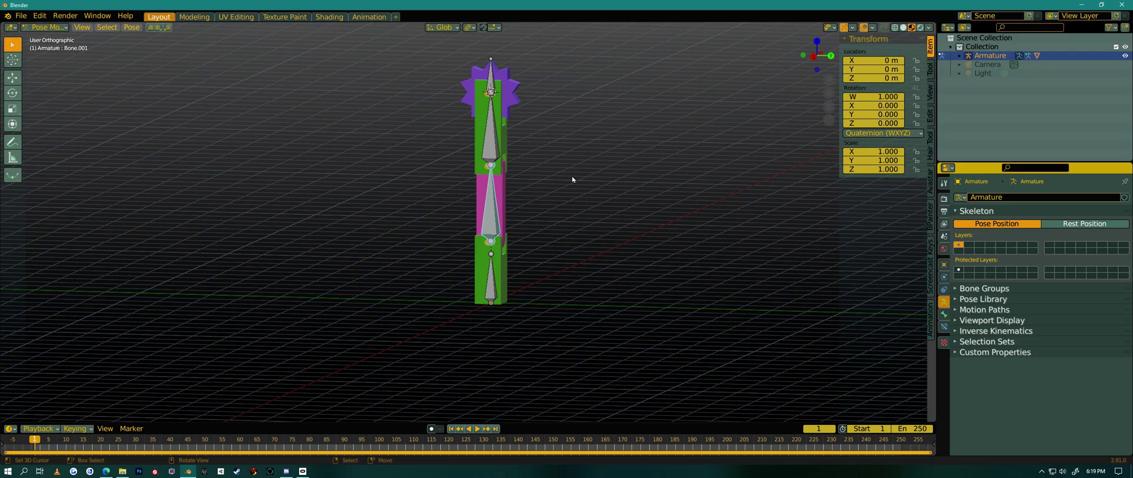
{"action": "key", "text": "r"}
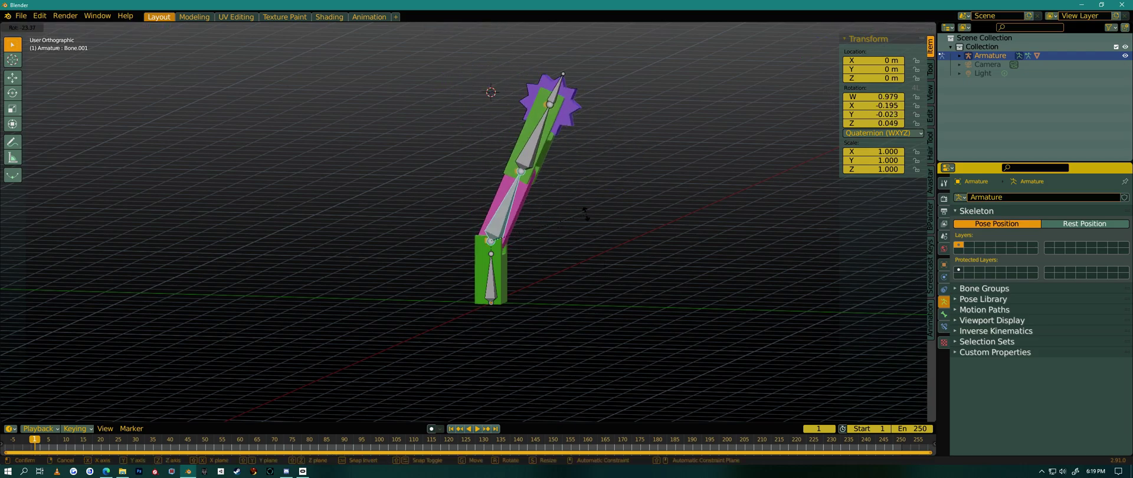
{"action": "key", "text": "Escape"}
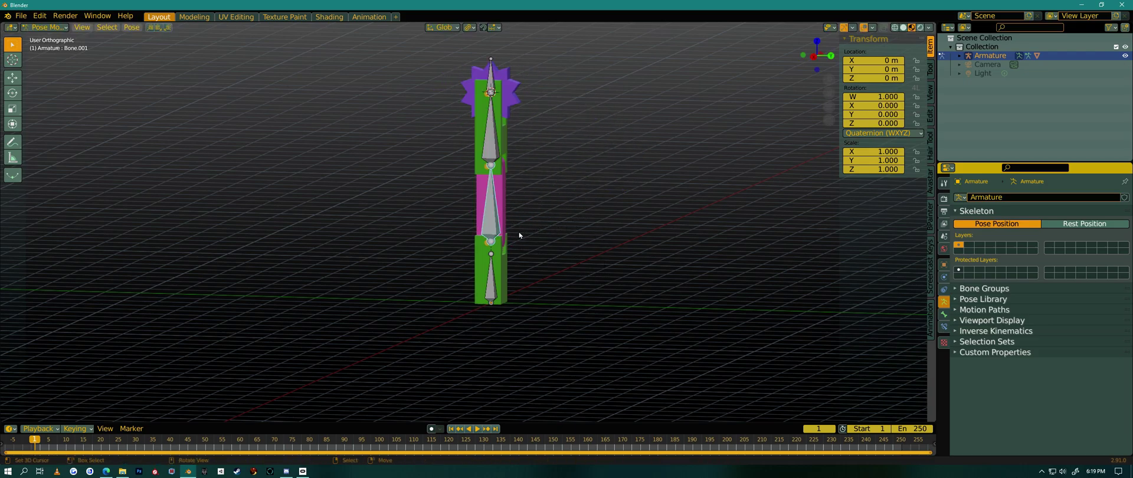
Step: In the right view, rotate Bone.001 by -50.5° and Bone.002 by -38.7° to test the joined arm
{"action": "key", "text": "KP_3"}
{"action": "key", "text": "r"}
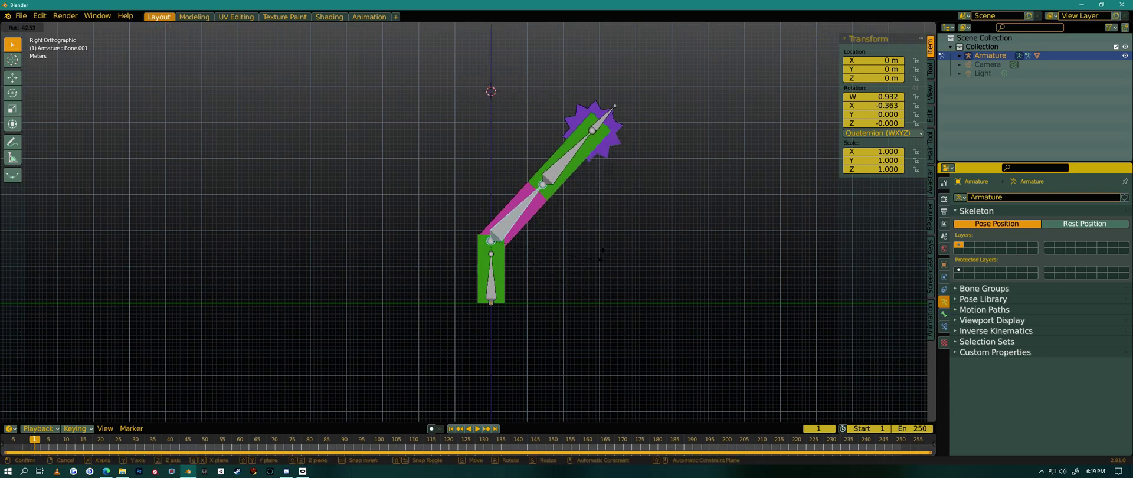
{"action": "left_click", "coordinate": [602, 280]}
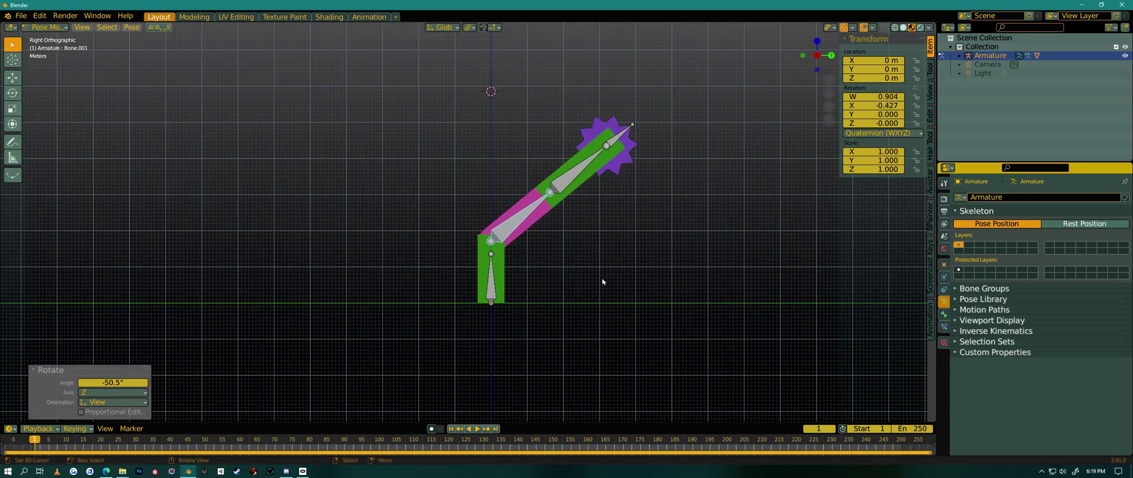
{"action": "left_click", "coordinate": [572, 176]}
{"action": "key", "text": "r"}
{"action": "left_click", "coordinate": [636, 250]}
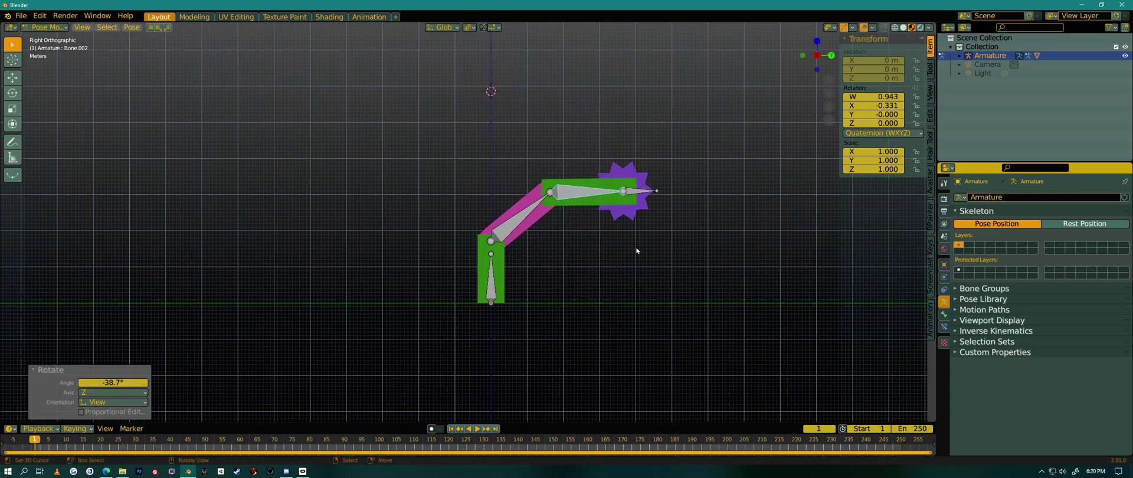
Step: Try rotating the gear's bone, cancel it, and undo the test rotations of Bone.001 and Bone.002
{"action": "left_click", "coordinate": [647, 191]}
{"action": "key", "text": "r"}
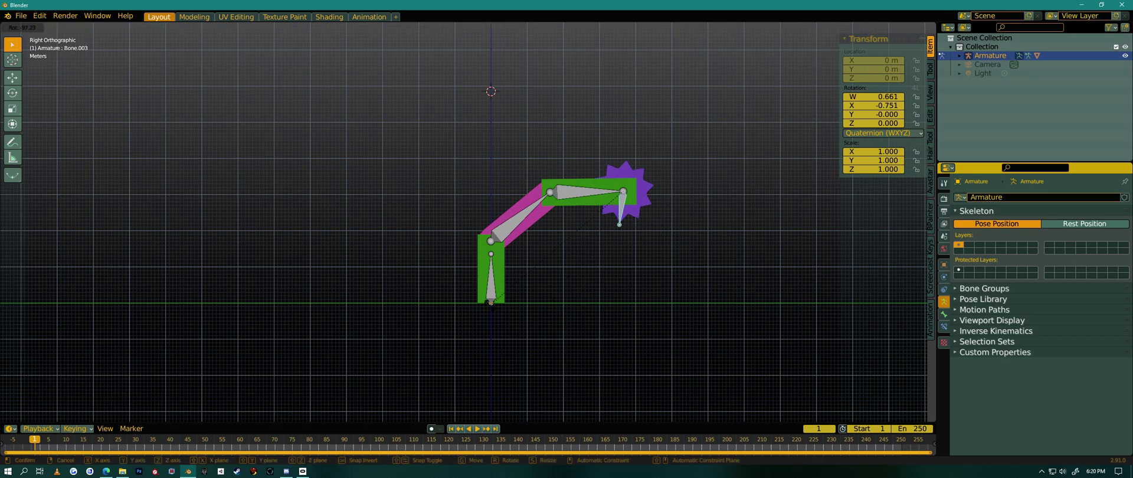
{"action": "key", "text": "Escape"}
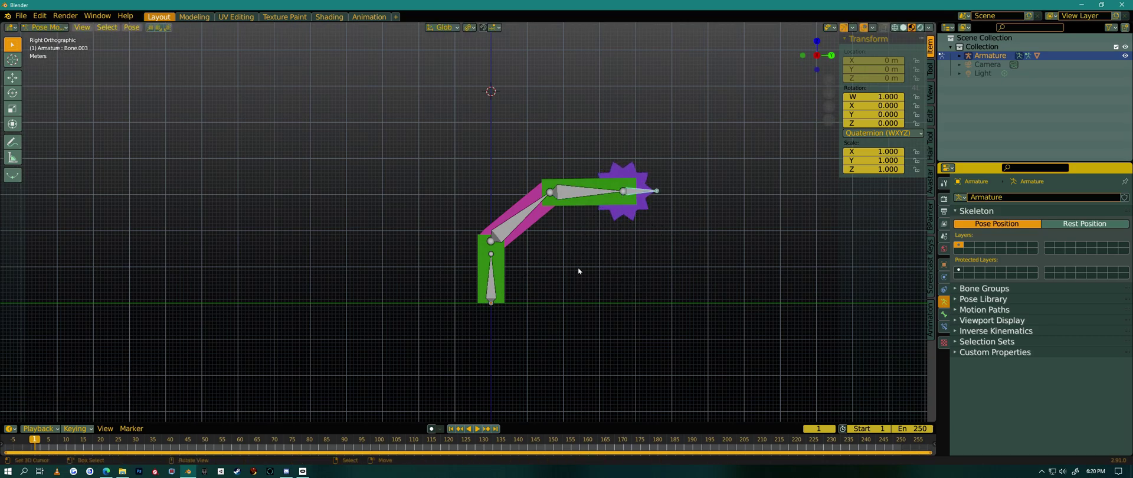
{"action": "key", "text": "ctrl+z"}
{"action": "key", "text": "ctrl+z"}
{"action": "key", "text": "ctrl+z"}
{"action": "key", "text": "ctrl+z"}
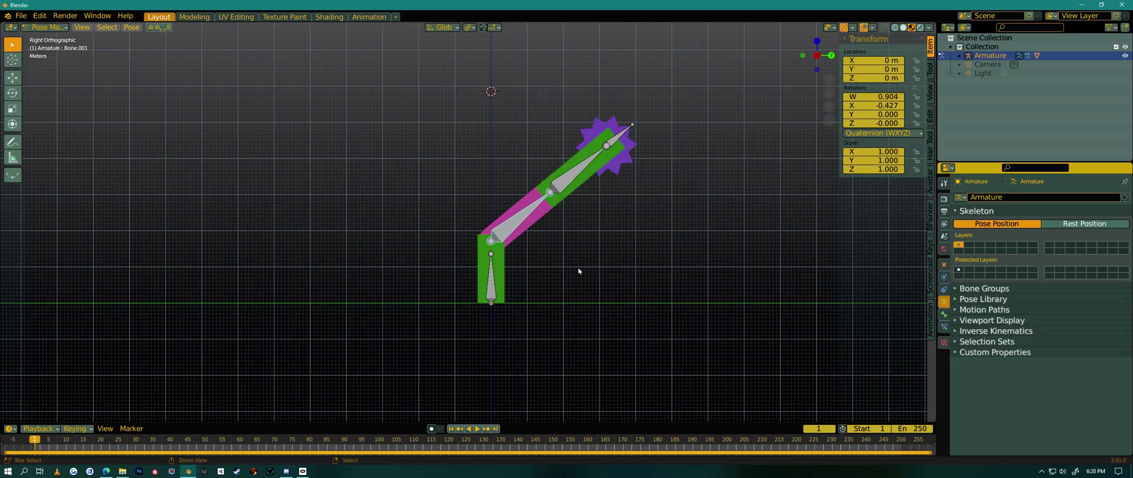
Step: Select the joined arm mesh in Object Mode and expand the armature's hierarchy in the Outliner
{"action": "middle_click_drag", "start_coordinate": [579, 271], "coordinate": [537, 206]}
{"action": "key", "text": "ctrl+Tab"}
{"action": "left_click", "coordinate": [537, 203]}
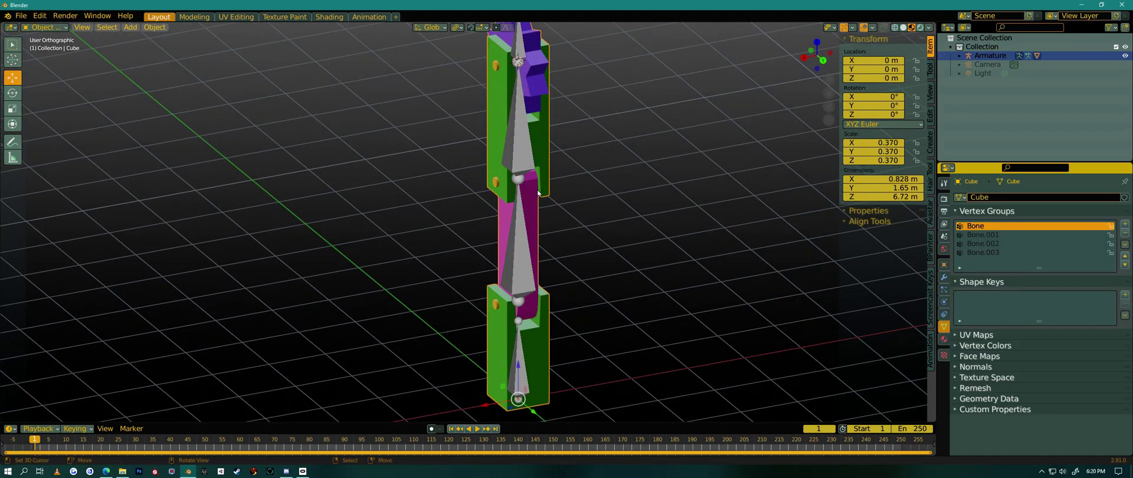
{"action": "scroll", "coordinate": [544, 215], "scroll_direction": "down", "scroll_amount": 2}
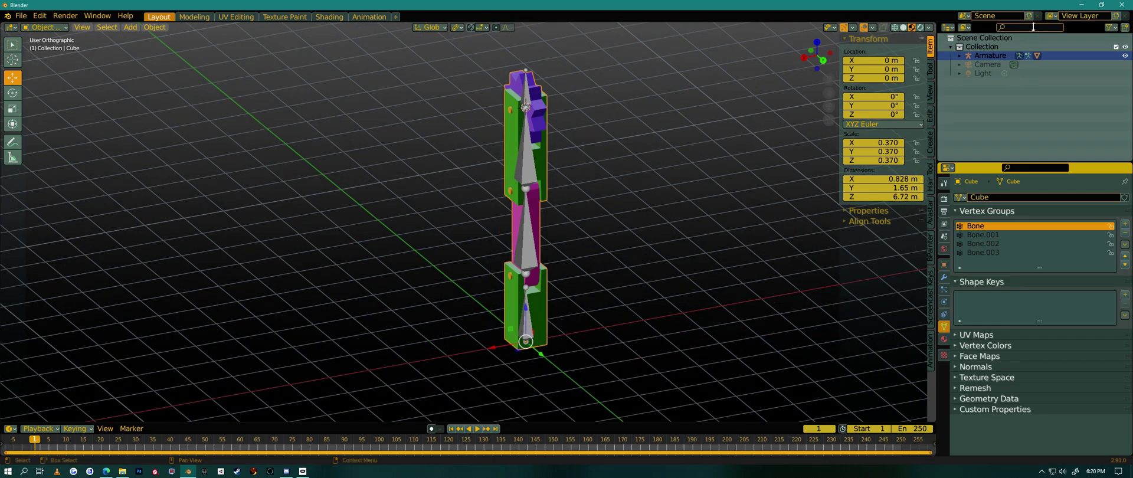
{"action": "left_click", "coordinate": [959, 56]}
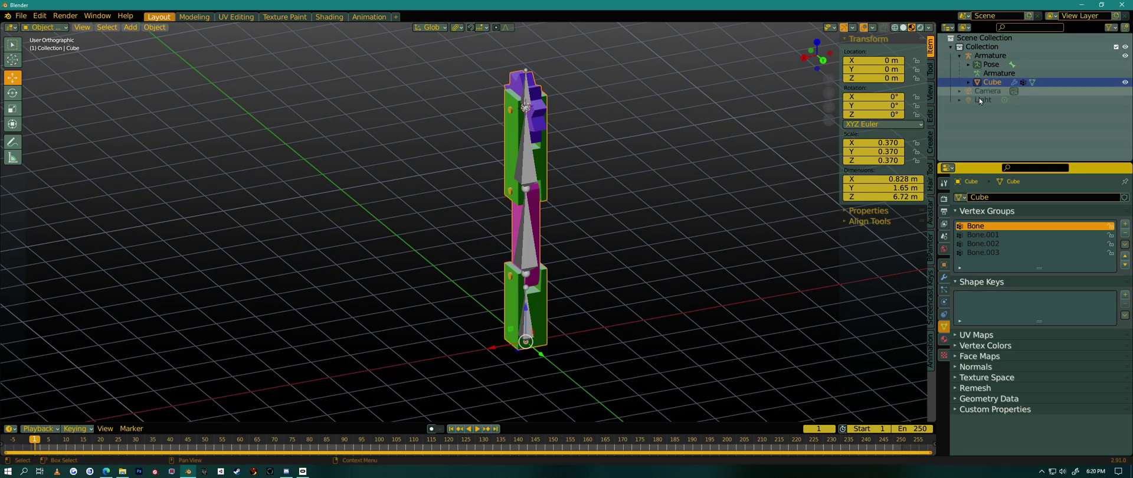
{"action": "middle_click_drag", "start_coordinate": [670, 236], "coordinate": [594, 274]}
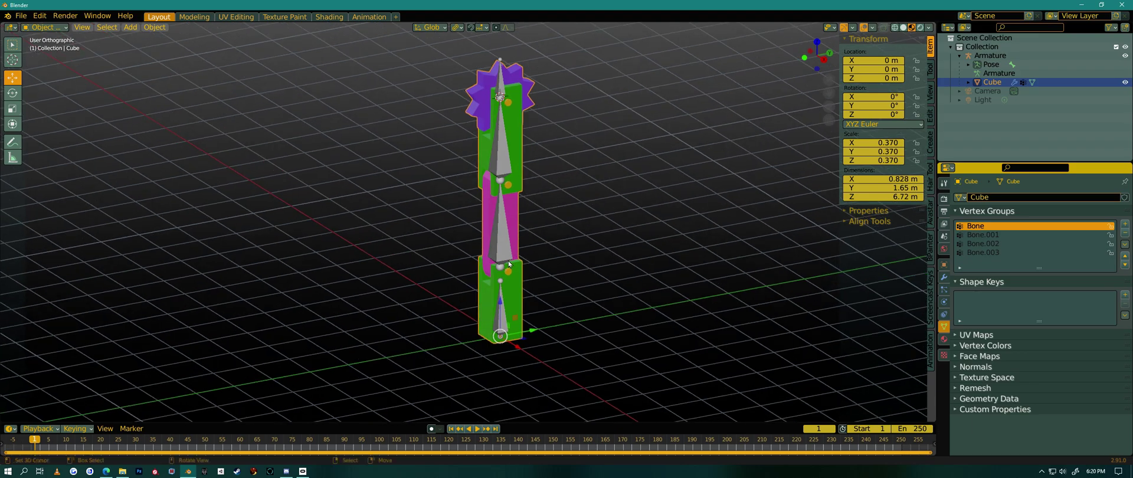
Step: Select the joined mesh together with the armature in Object Mode, keeping the armature active
{"action": "left_click", "coordinate": [502, 236], "text": "shift"}
{"action": "key", "text": "ctrl+Tab"}
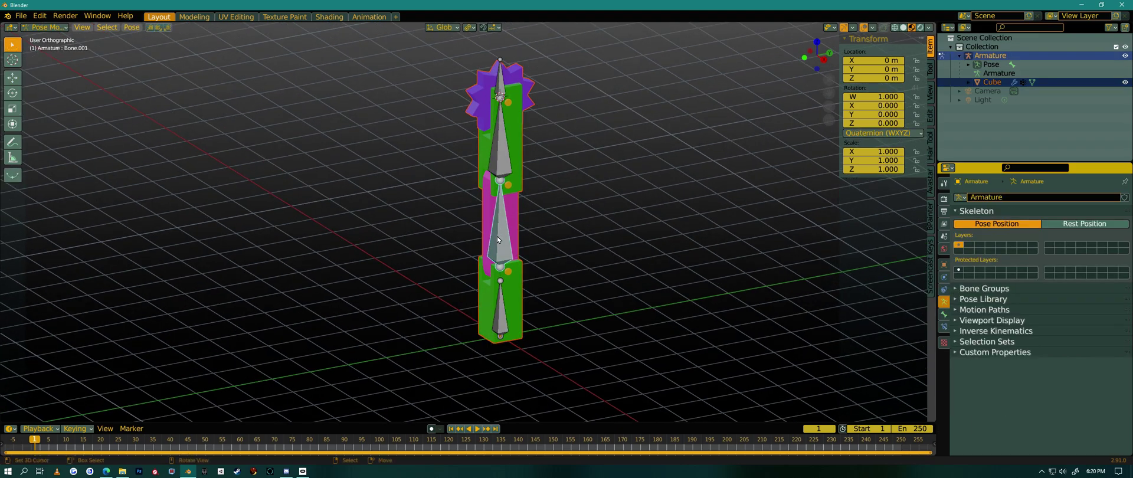
{"action": "left_click", "coordinate": [45, 27]}
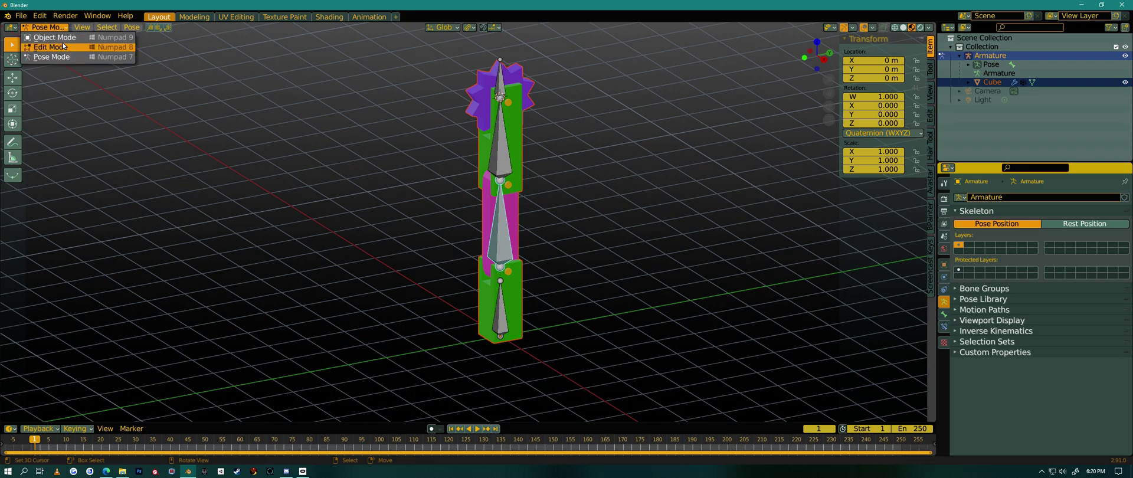
{"action": "left_click", "coordinate": [59, 37]}
{"action": "left_click", "coordinate": [515, 158]}
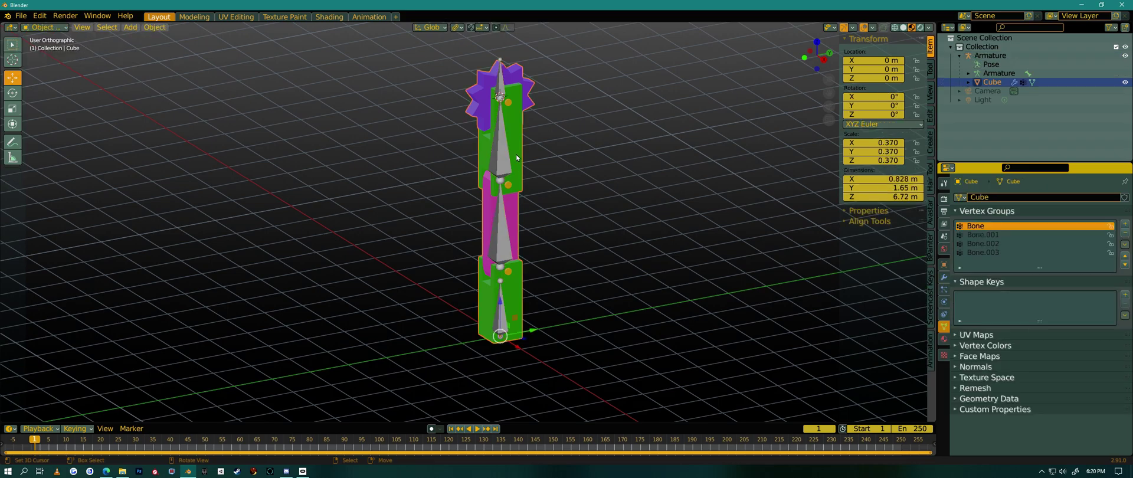
{"action": "left_click", "coordinate": [508, 229], "text": "shift"}
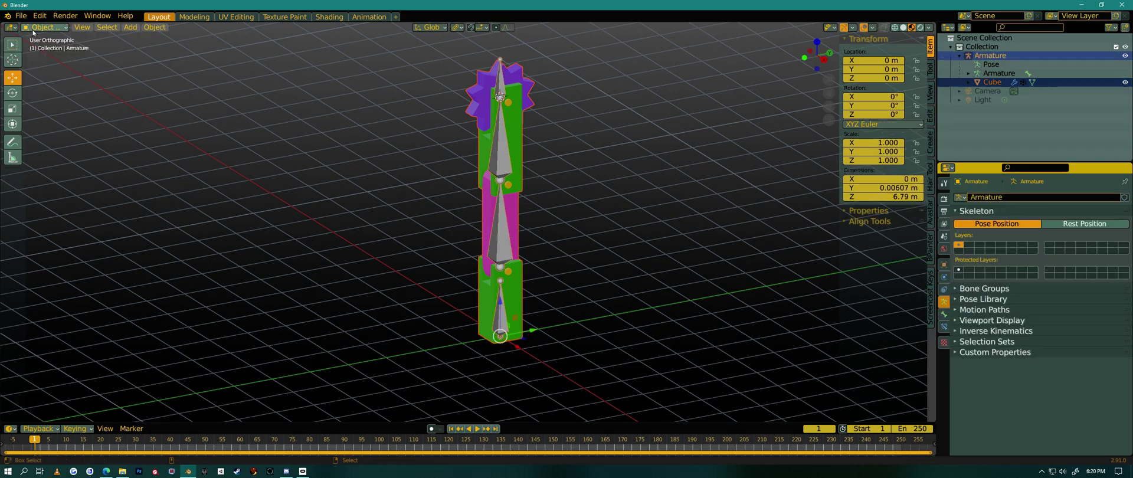
Step: Open the FBX export settings and limit the export to the selected objects
{"action": "left_click", "coordinate": [21, 15]}
{"action": "mouse_move", "coordinate": [71, 153]}
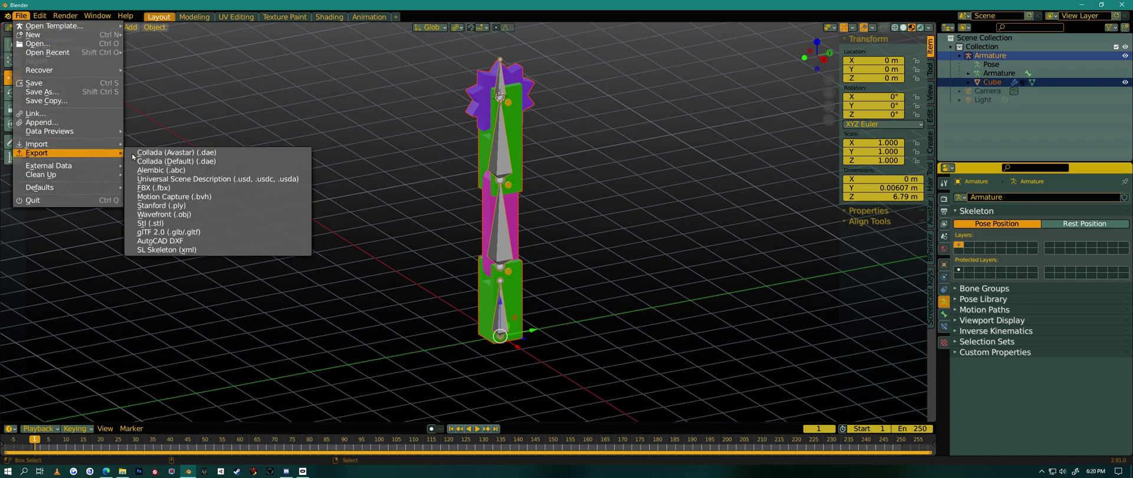
{"action": "left_click", "coordinate": [160, 187]}
{"action": "left_click", "coordinate": [831, 199]}
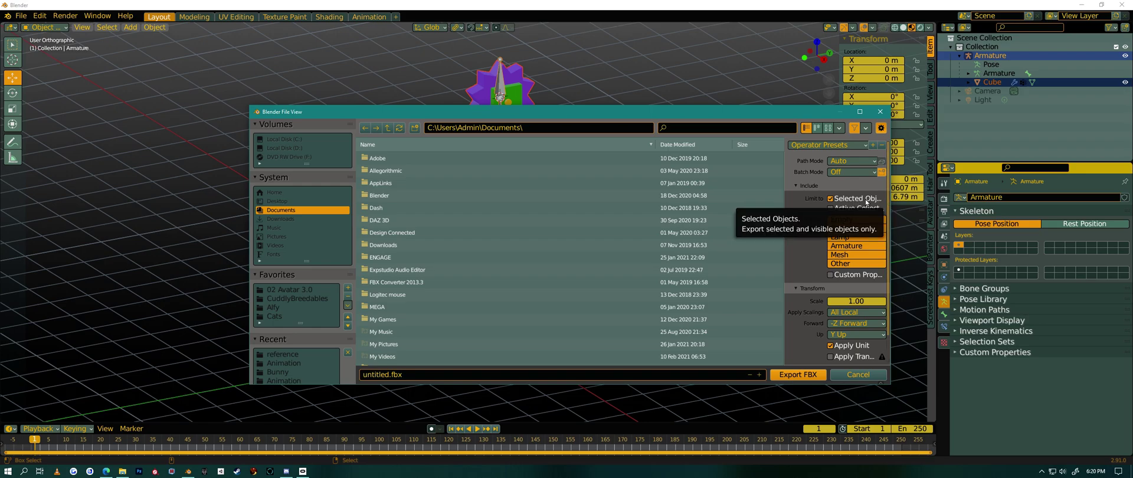
{"action": "scroll", "coordinate": [844, 270], "scroll_direction": "down", "scroll_amount": 2}
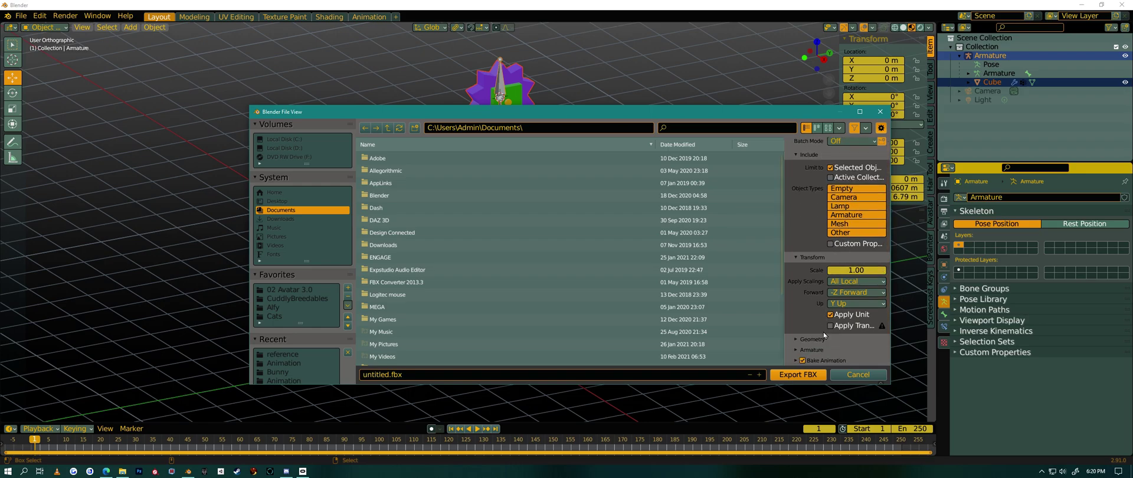
Step: Disable Apply Unit and Add Leaf Bones, enable Apply Transform, expand the Bake Animation options, and cancel the FBX export
{"action": "left_click", "coordinate": [832, 316]}
{"action": "left_click", "coordinate": [802, 350]}
{"action": "scroll", "coordinate": [805, 338], "scroll_direction": "down", "scroll_amount": 4}
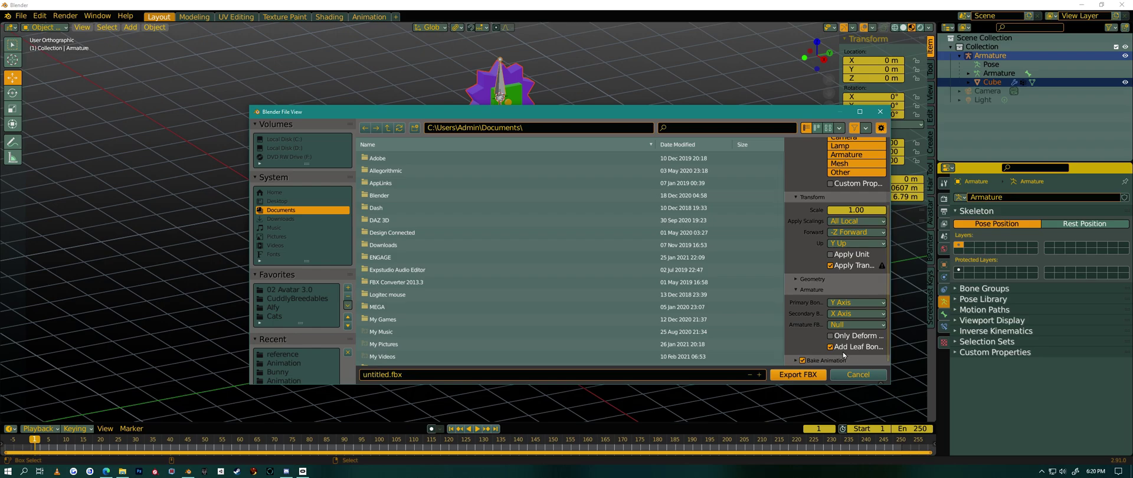
{"action": "left_click", "coordinate": [832, 347]}
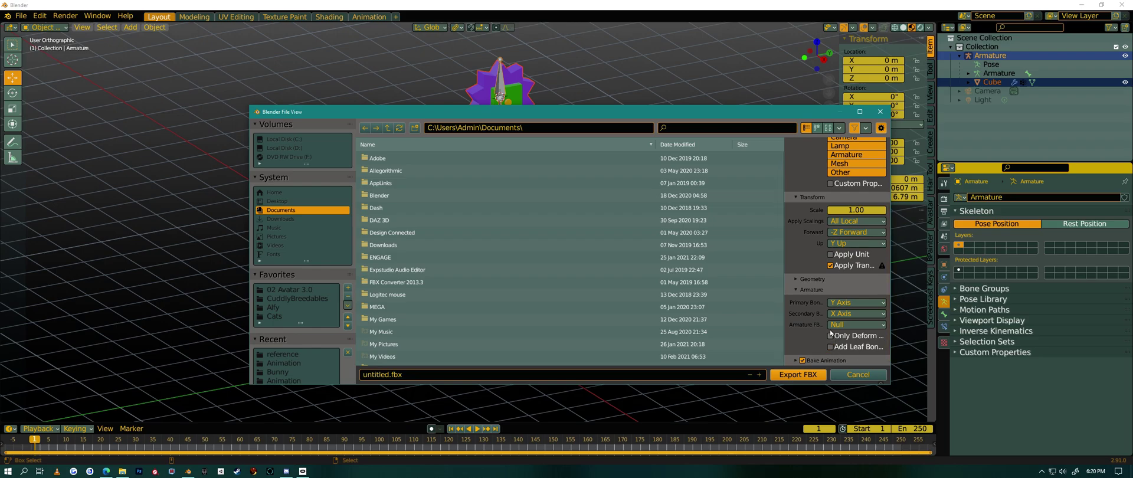
{"action": "left_click", "coordinate": [796, 361]}
{"action": "scroll", "coordinate": [796, 354], "scroll_direction": "down", "scroll_amount": 5}
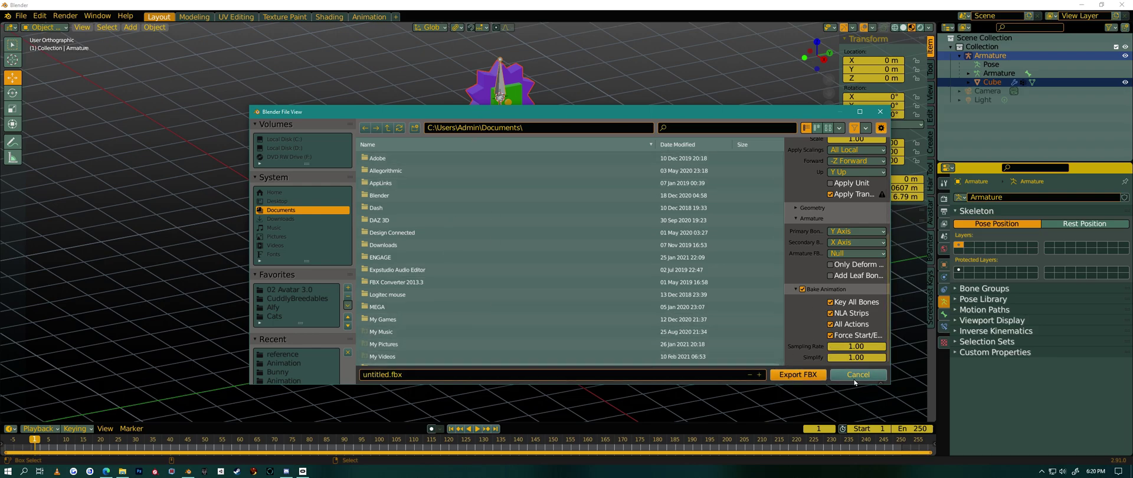
{"action": "left_click", "coordinate": [881, 376]}
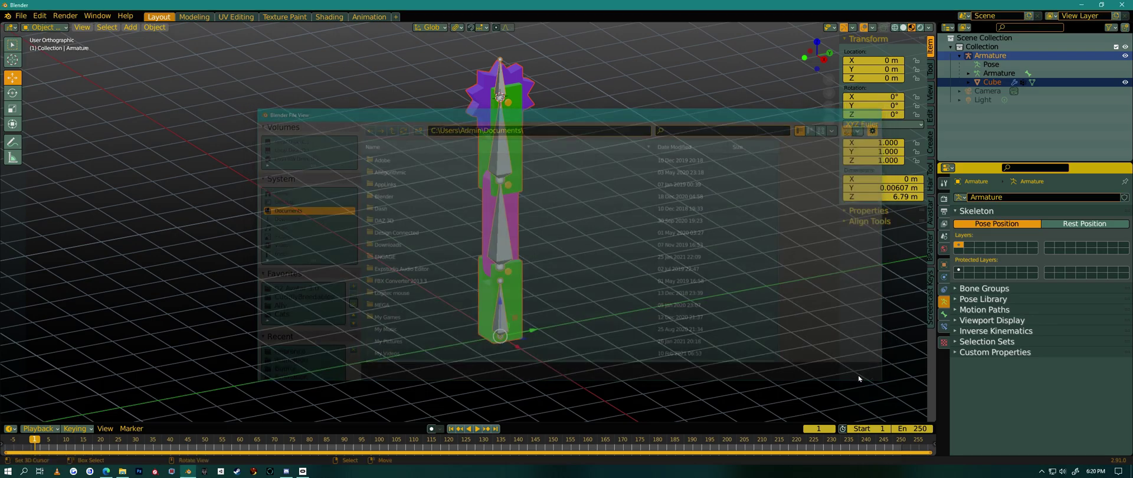
Step: Switch to the Animation workspace, show the arm with its material colours, and frame the whole rig
{"action": "left_click", "coordinate": [367, 17]}
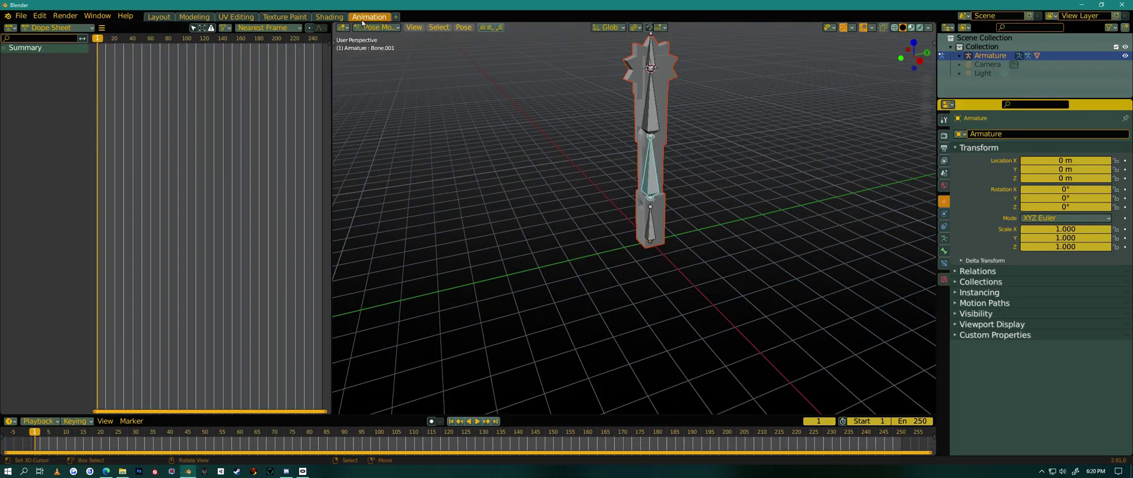
{"action": "left_click", "coordinate": [649, 171]}
{"action": "middle_click_drag", "start_coordinate": [632, 202], "coordinate": [845, 192]}
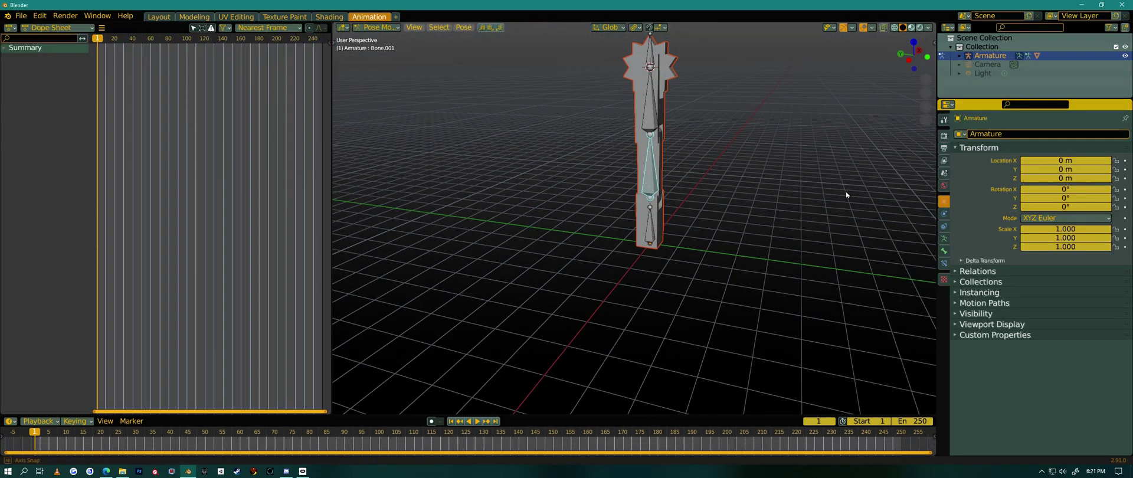
{"action": "left_click", "coordinate": [912, 28]}
{"action": "middle_click_drag", "start_coordinate": [655, 248], "coordinate": [627, 249]}
{"action": "scroll", "coordinate": [627, 249], "scroll_direction": "up", "scroll_amount": 5}
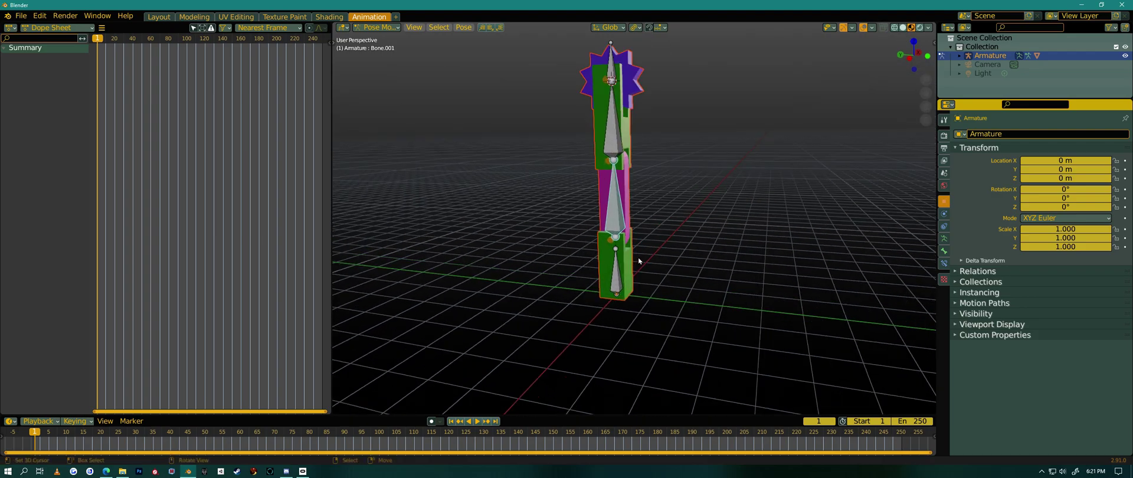
{"action": "scroll", "coordinate": [653, 301], "scroll_direction": "down", "scroll_amount": 2}
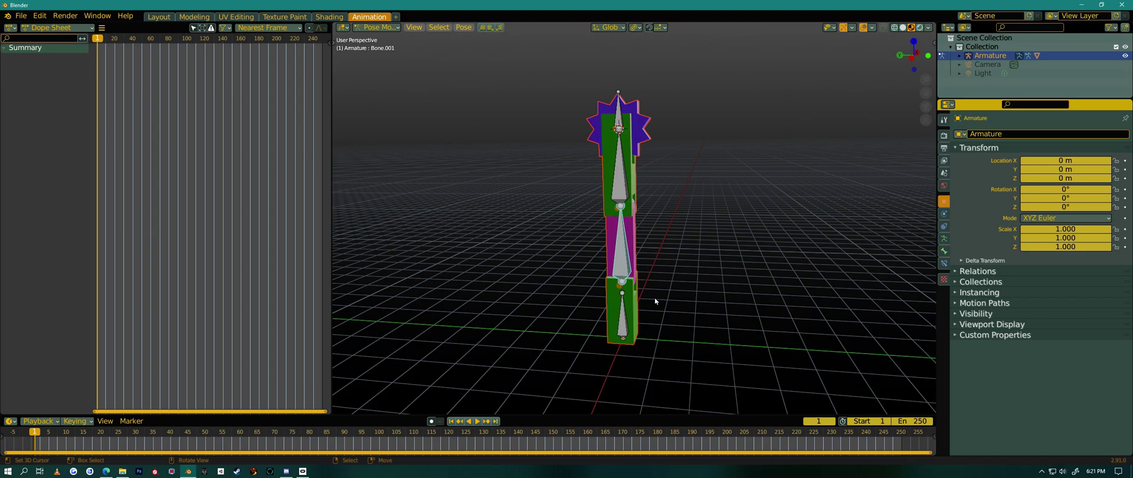
Step: Select all bones in Pose Mode, and select the joined arm mesh in Object Mode
{"action": "key", "text": "alt+a"}
{"action": "key", "text": "a"}
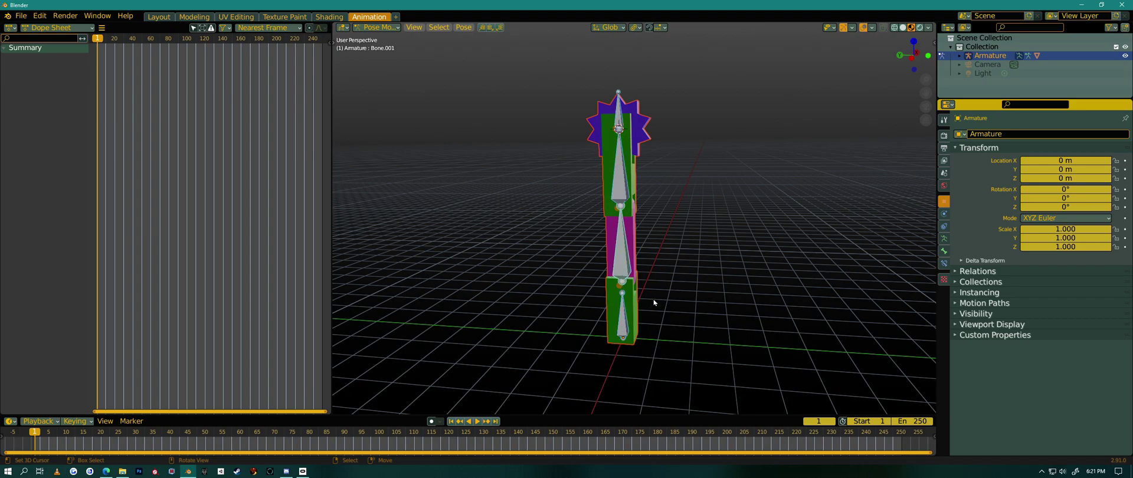
{"action": "left_click", "coordinate": [638, 139]}
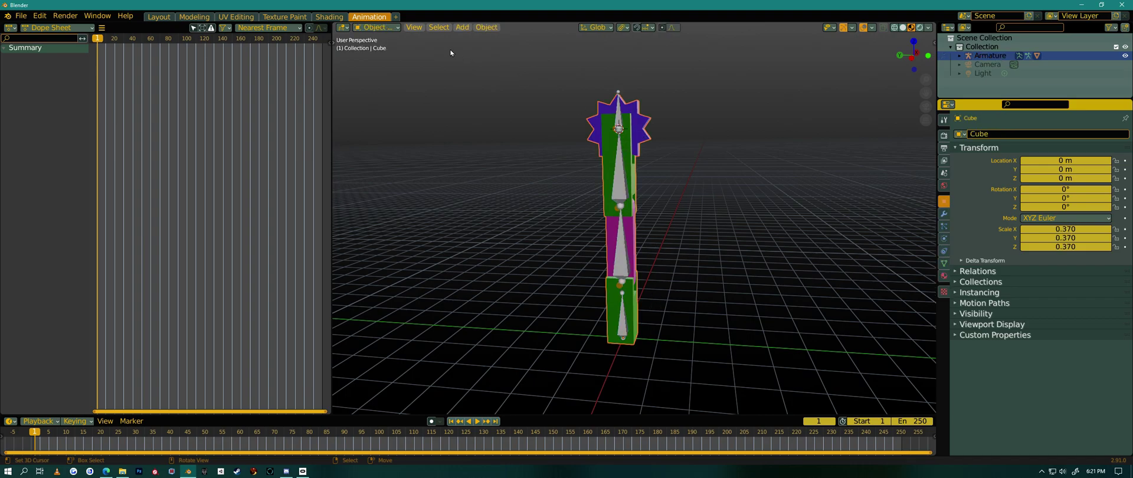
Step: Return the armature to Pose Mode and insert Location & Rotation keyframes for all bones at frame 1
{"action": "left_click", "coordinate": [376, 27]}
{"action": "left_click", "coordinate": [617, 179]}
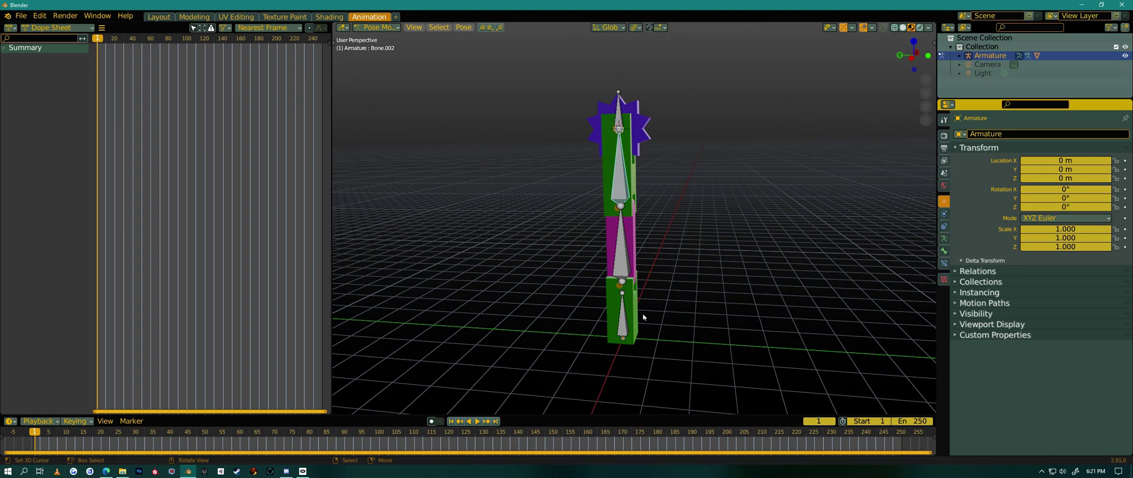
{"action": "key", "text": "a"}
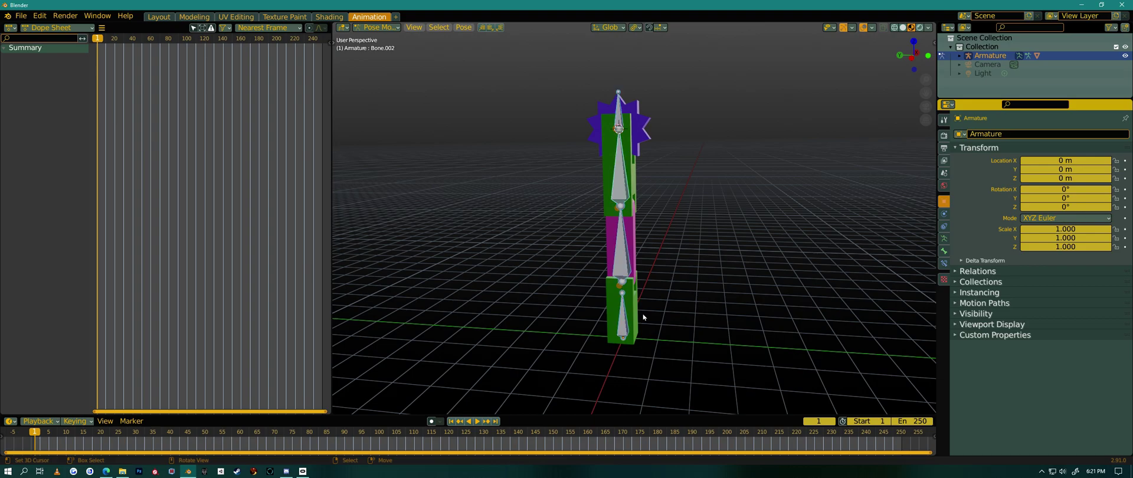
{"action": "key", "text": "i"}
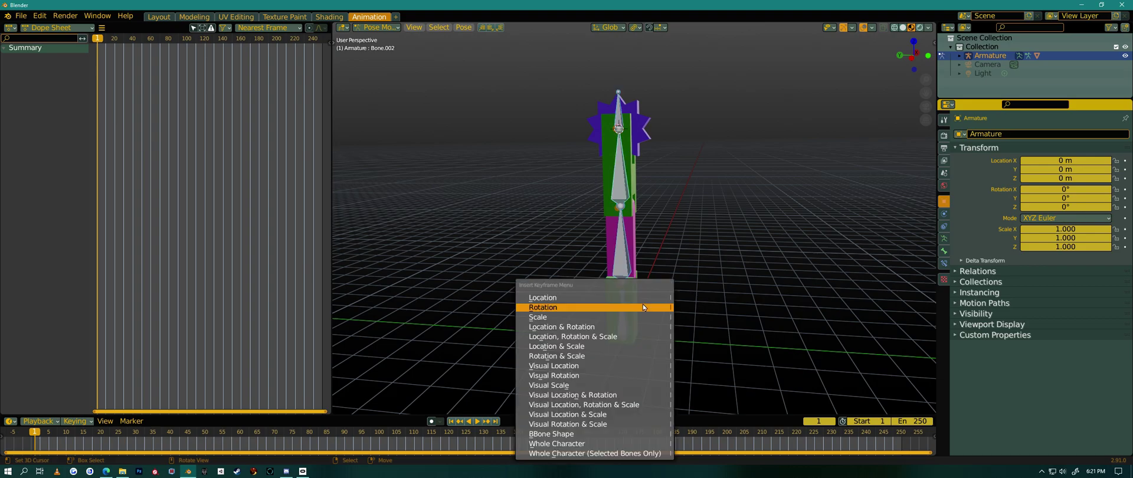
{"action": "left_click", "coordinate": [618, 328]}
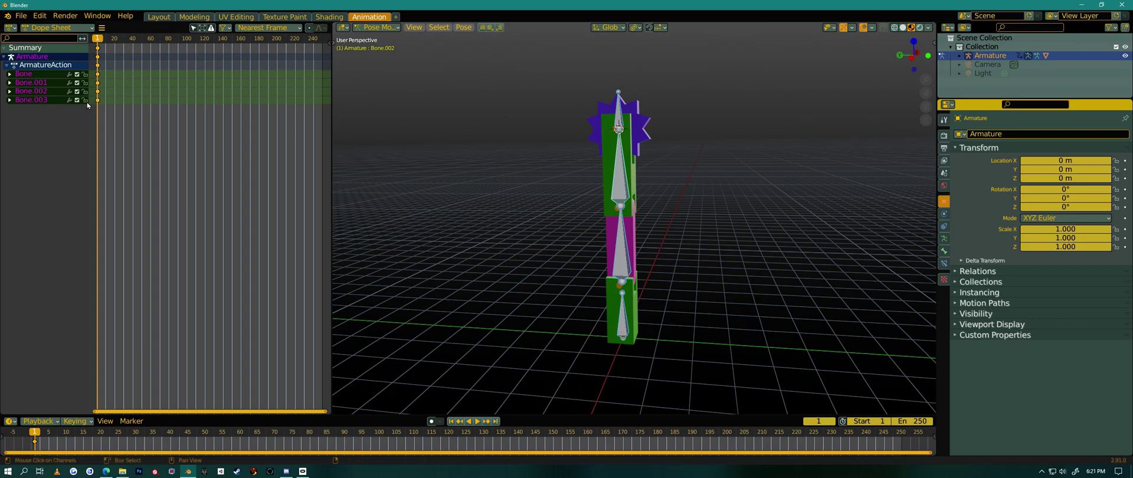
Step: Change the Dope Sheet to the Action Editor mode
{"action": "left_click", "coordinate": [75, 29]}
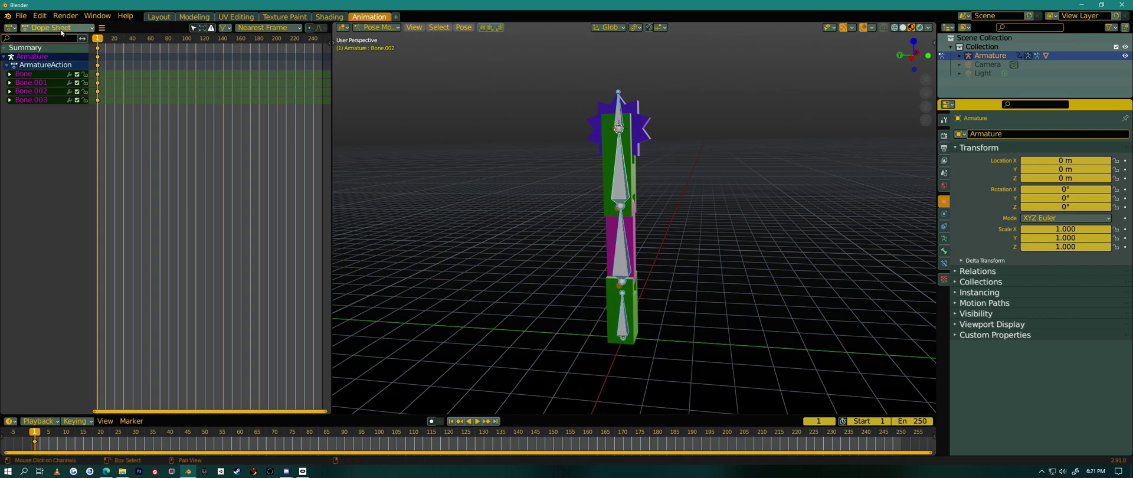
{"action": "left_click", "coordinate": [59, 28]}
{"action": "left_click", "coordinate": [64, 50]}
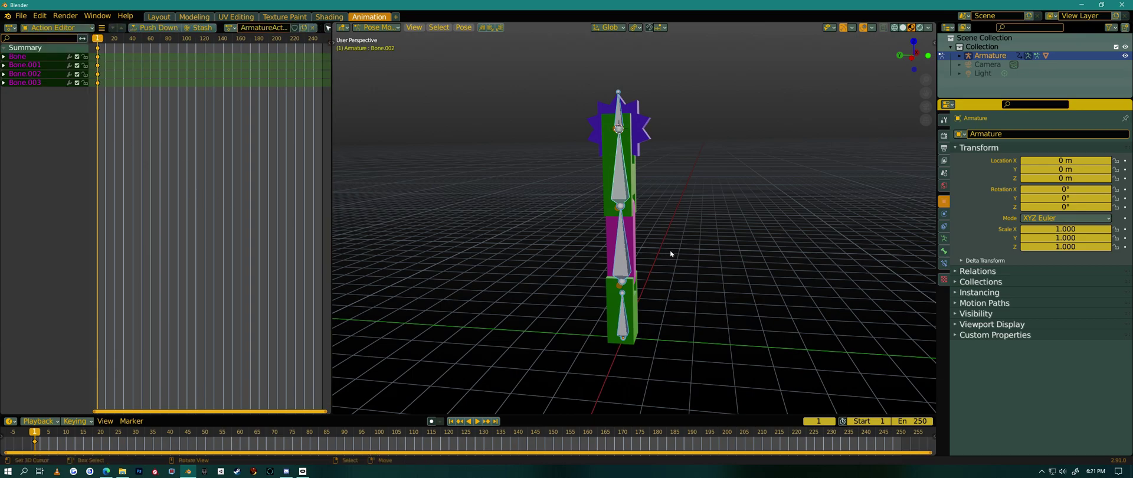
Step: In the right view, rotate Bone.001 and Bone.002 to try a bent arm pose, and select Bone.003
{"action": "mouse_move", "coordinate": [671, 278]}
{"action": "middle_mouse_down"}
{"action": "mouse_move", "coordinate": [633, 282]}
{"action": "mouse_move", "coordinate": [662, 281]}
{"action": "middle_mouse_up"}
{"action": "scroll", "coordinate": [647, 274], "scroll_direction": "up", "scroll_amount": 2}
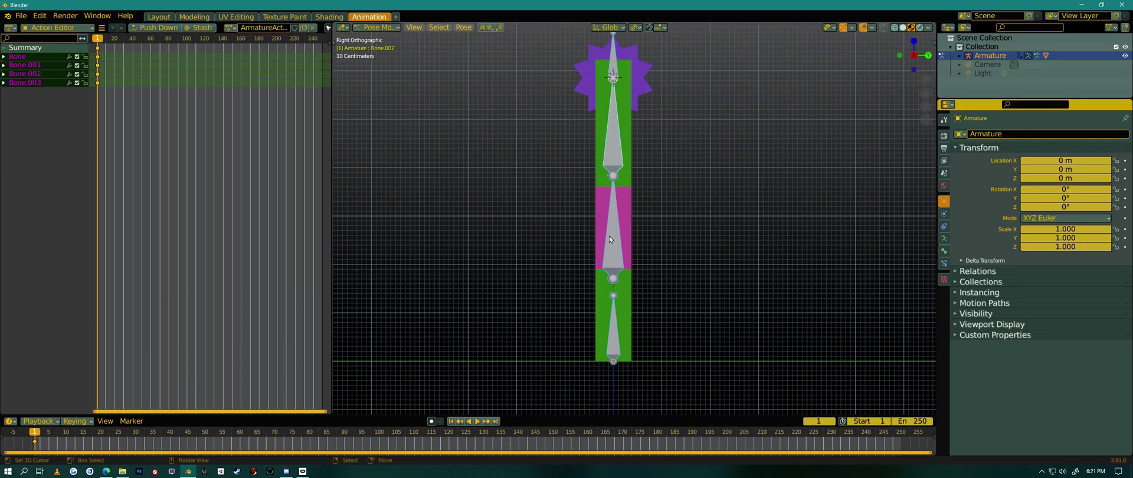
{"action": "left_click", "coordinate": [612, 261]}
{"action": "key", "text": "r"}
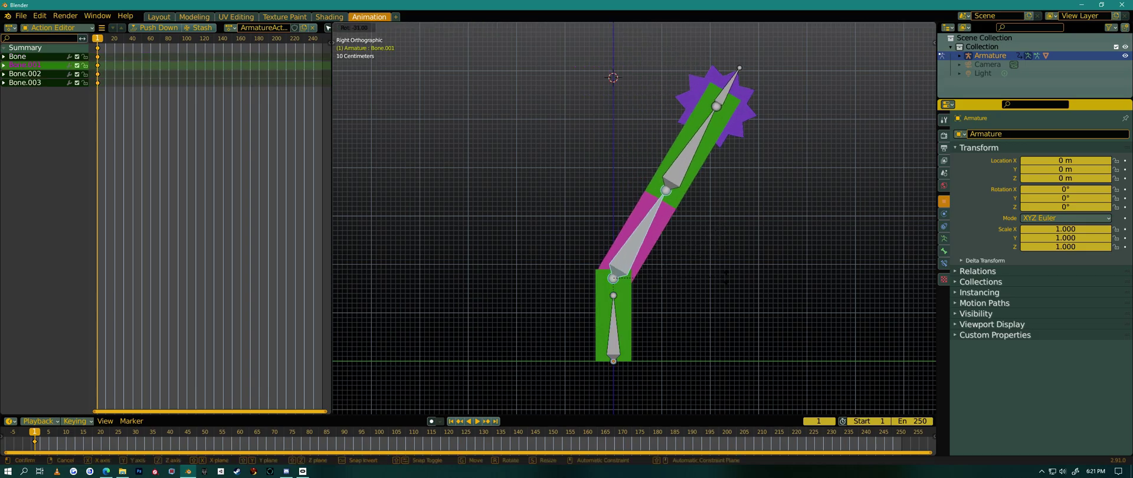
{"action": "left_click", "coordinate": [732, 273]}
{"action": "left_click", "coordinate": [677, 183]}
{"action": "key", "text": "r"}
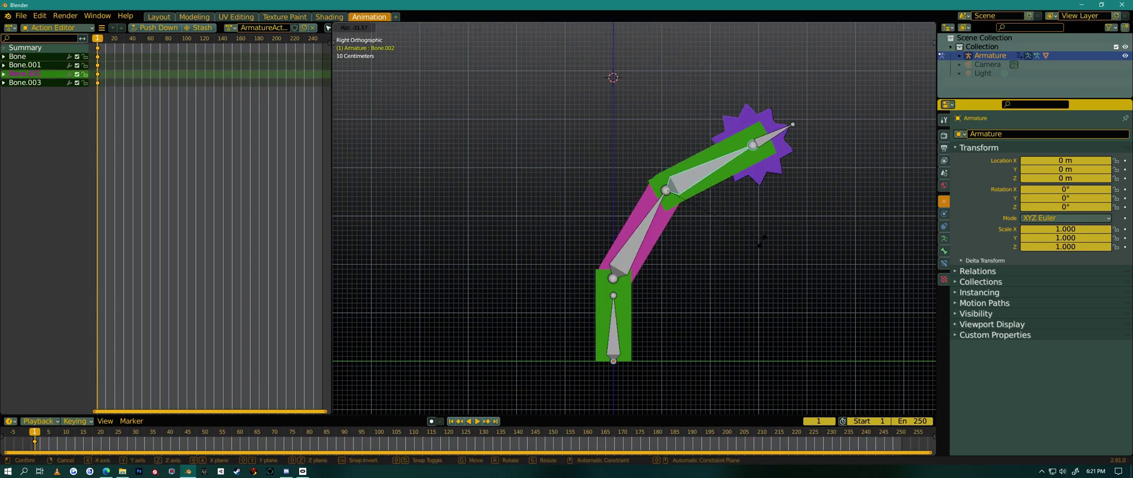
{"action": "left_click", "coordinate": [766, 266]}
{"action": "left_click", "coordinate": [774, 155]}
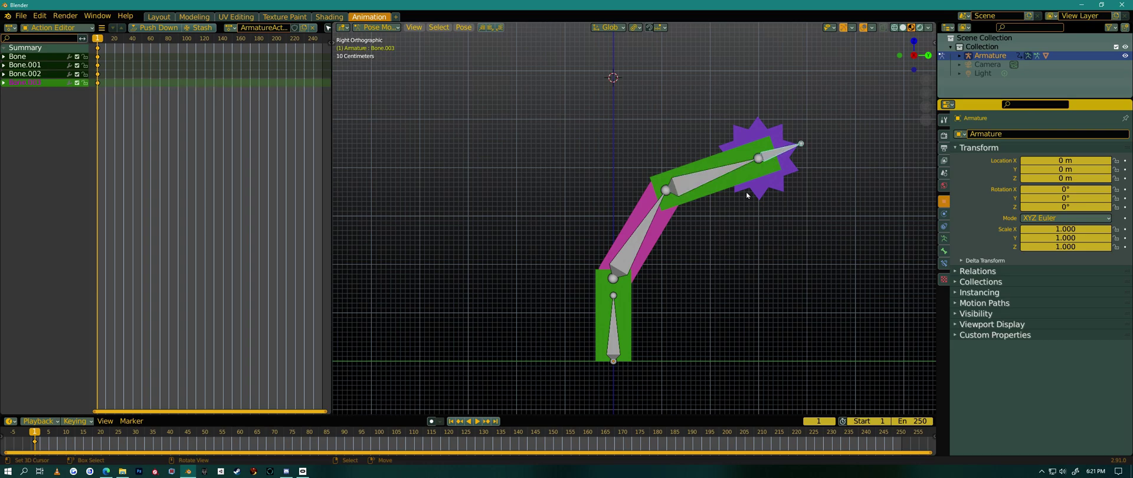
Step: Clear the test rotations of Bone.002 and Bone.001 by selecting each parent bone in turn
{"action": "key", "text": "bracketleft"}
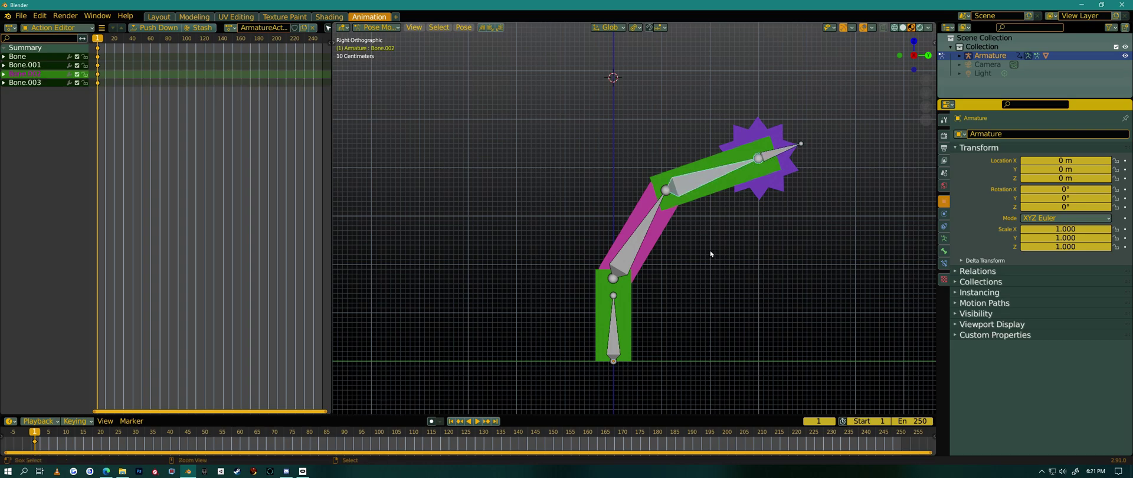
{"action": "key", "text": "alt+r"}
{"action": "key", "text": "bracketleft"}
{"action": "key", "text": "alt+r"}
Step: At frame 40, enable auto keying and bend the arm over by rotating Bone.001, Bone.002 and Bone.003
{"action": "left_click_drag", "start_coordinate": [100, 114], "coordinate": [132, 118]}
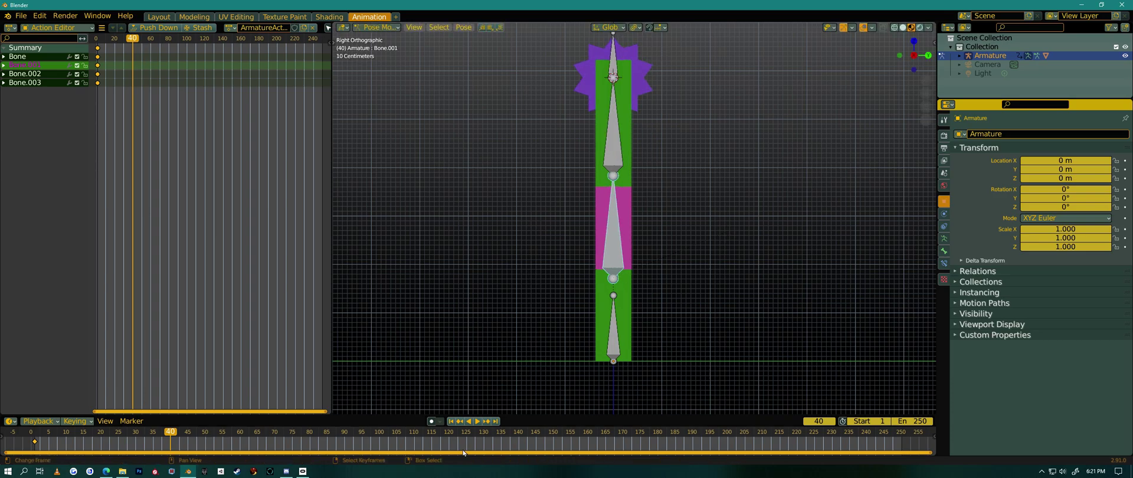
{"action": "left_click", "coordinate": [431, 422]}
{"action": "key", "text": "r"}
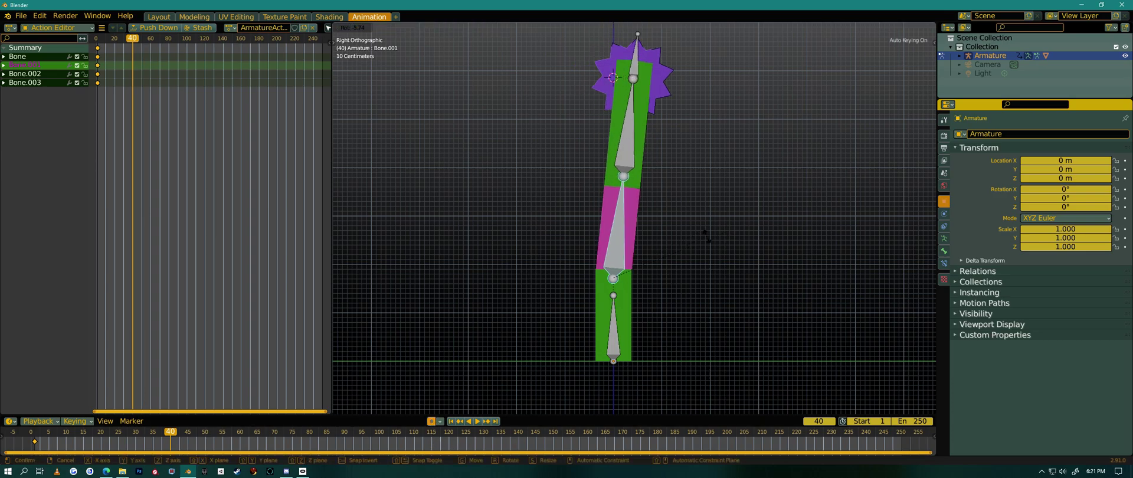
{"action": "left_click", "coordinate": [720, 287]}
{"action": "left_click", "coordinate": [685, 178]}
{"action": "key", "text": "r"}
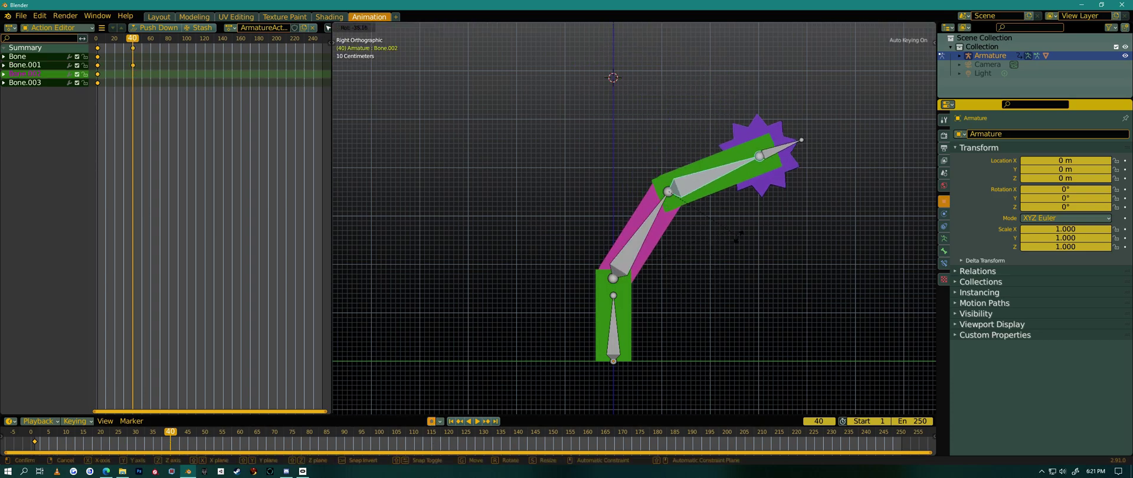
{"action": "left_click", "coordinate": [753, 222]}
{"action": "left_click", "coordinate": [776, 167]}
{"action": "key", "text": "r"}
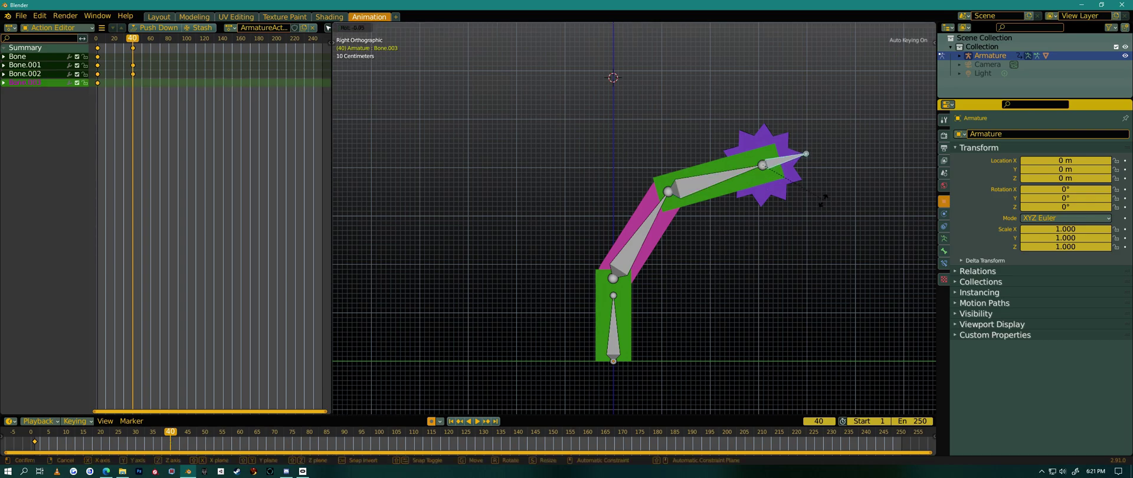
{"action": "left_click", "coordinate": [813, 251]}
Step: Insert Location & Rotation keyframes for all bones at frame 40
{"action": "key", "text": "a"}
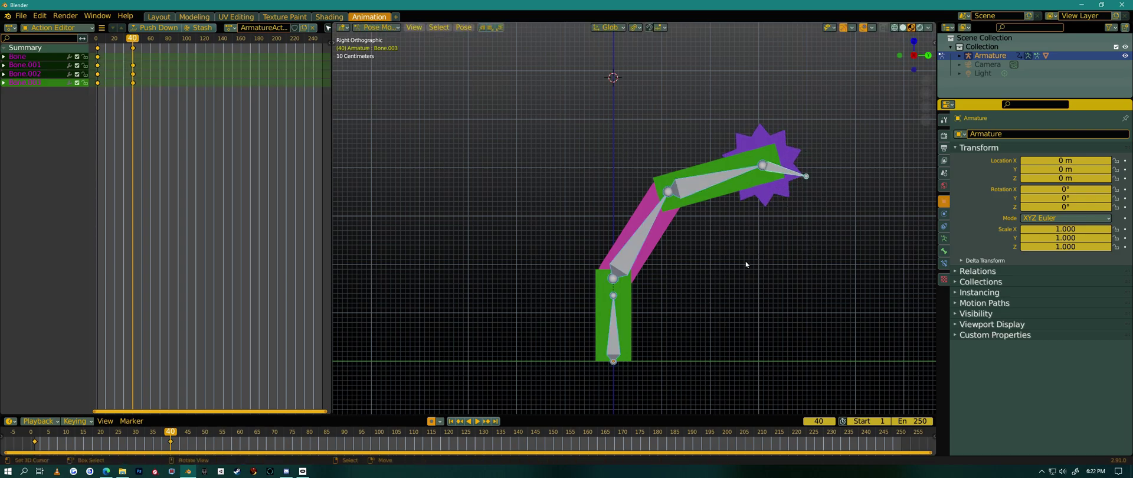
{"action": "key", "text": "i"}
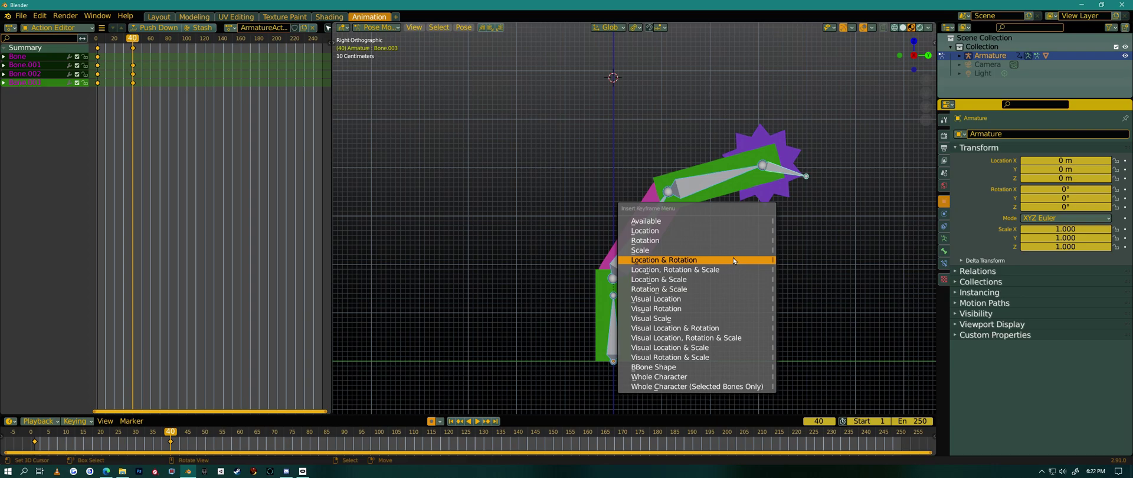
{"action": "left_click", "coordinate": [744, 260]}
Step: Scrub and play the animation to preview the arm's bending motion
{"action": "mouse_move", "coordinate": [126, 101]}
{"action": "left_mouse_down"}
{"action": "mouse_move", "coordinate": [99, 105]}
{"action": "mouse_move", "coordinate": [133, 110]}
{"action": "left_mouse_up"}
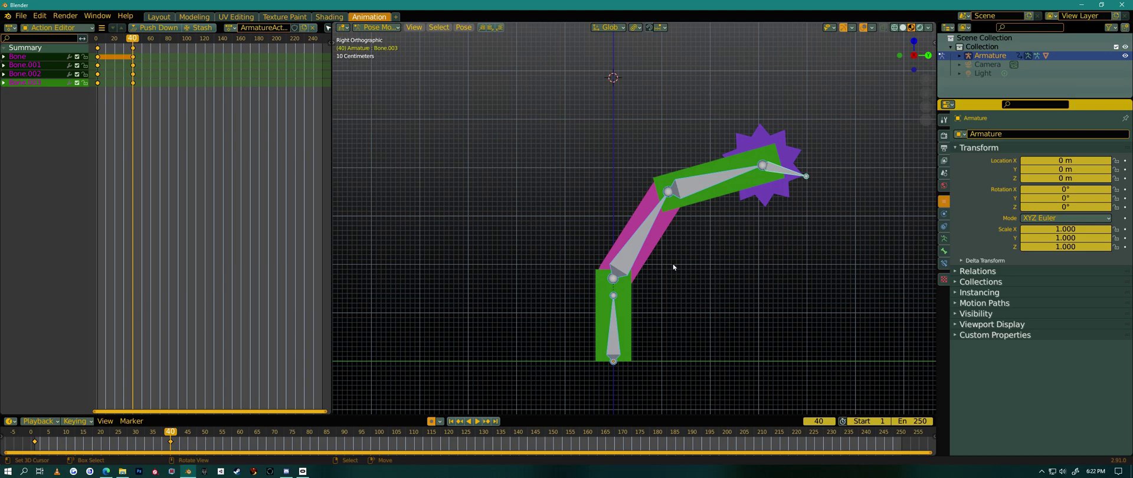
{"action": "key", "text": "space"}
{"action": "key", "text": "space"}
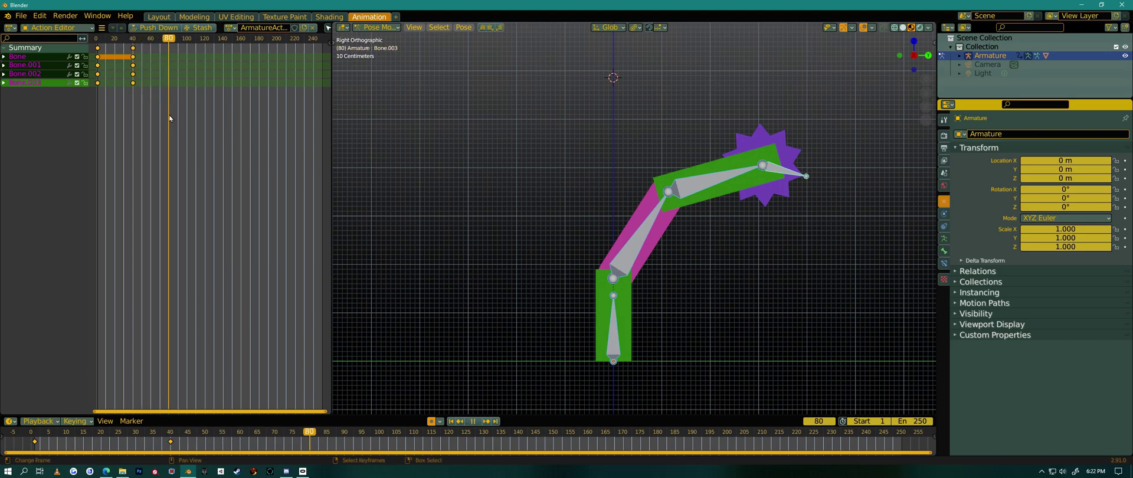
Step: Copy the bent pose, paste it onto all bones at frame 80, and select Bone.001
{"action": "key", "text": "ctrl+c"}
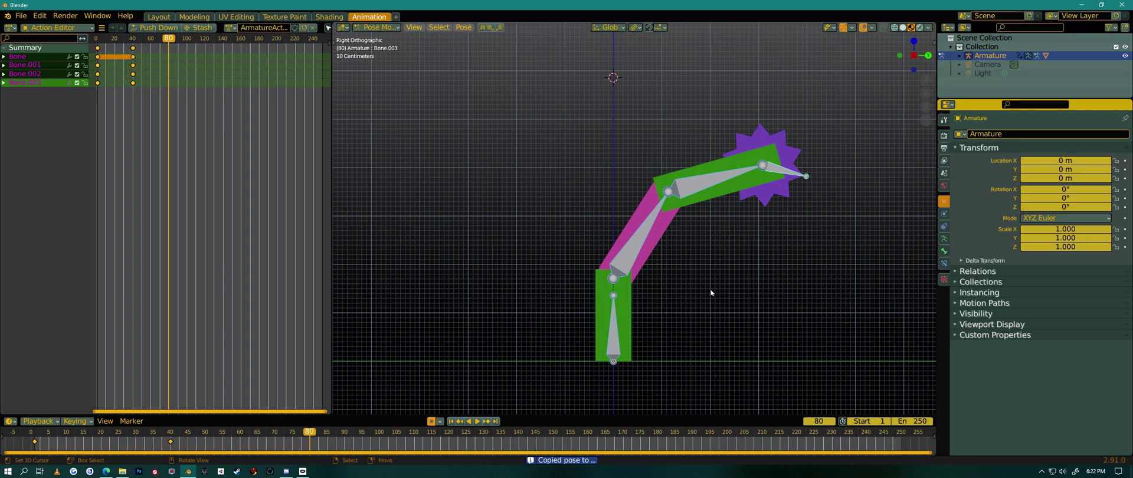
{"action": "key", "text": "ctrl+v"}
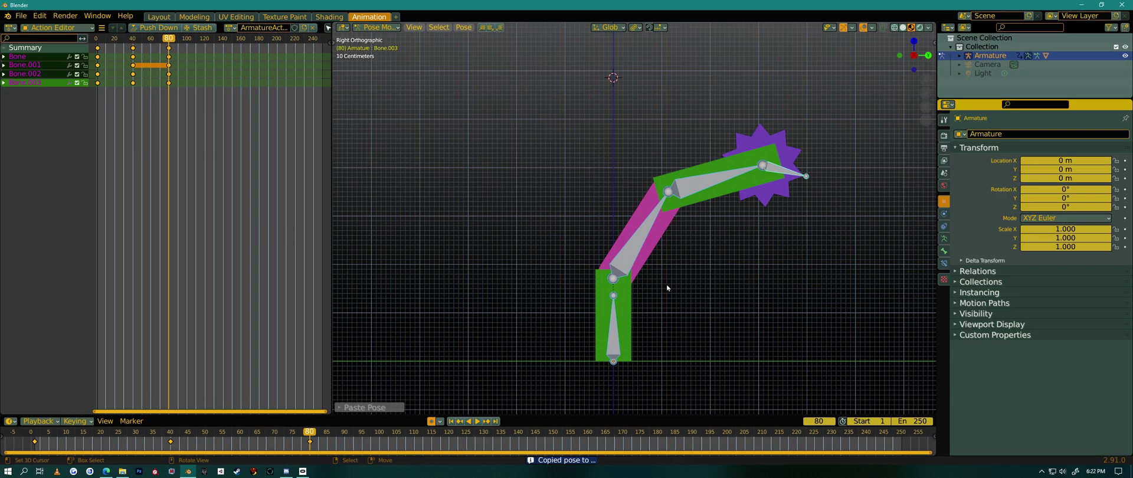
{"action": "left_click", "coordinate": [636, 247]}
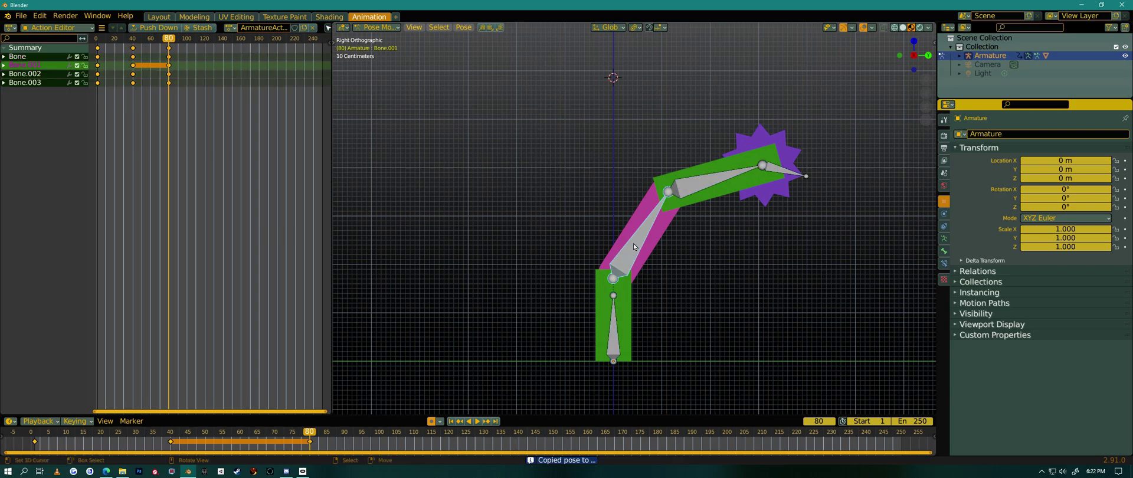
Step: At frame 80, bend the arm over to the opposite side by rotating Bone.001, Bone.002 and Bone.003 counter-clockwise
{"action": "key", "text": "r"}
{"action": "left_click", "coordinate": [671, 150]}
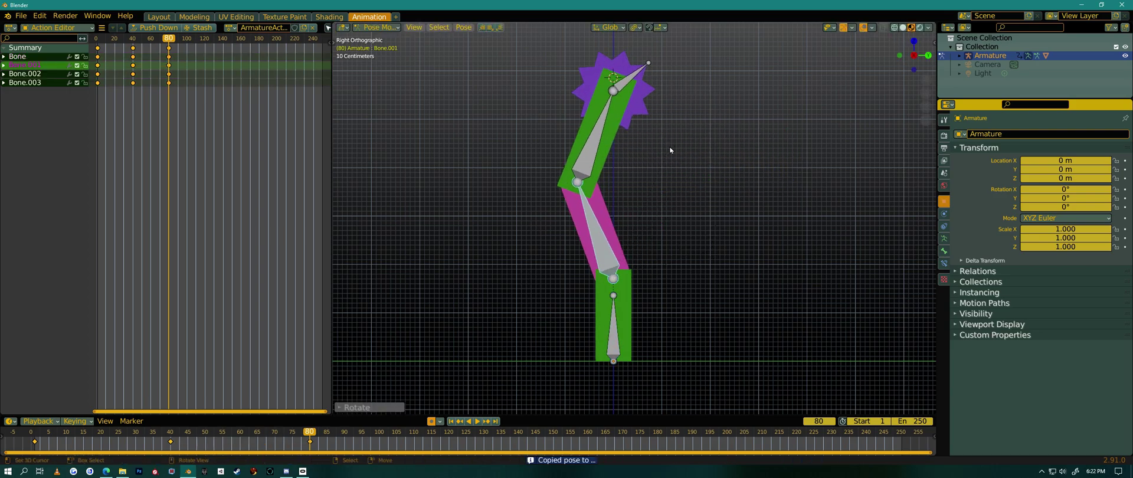
{"action": "left_click", "coordinate": [597, 157]}
{"action": "key", "text": "r"}
{"action": "left_click", "coordinate": [629, 77]}
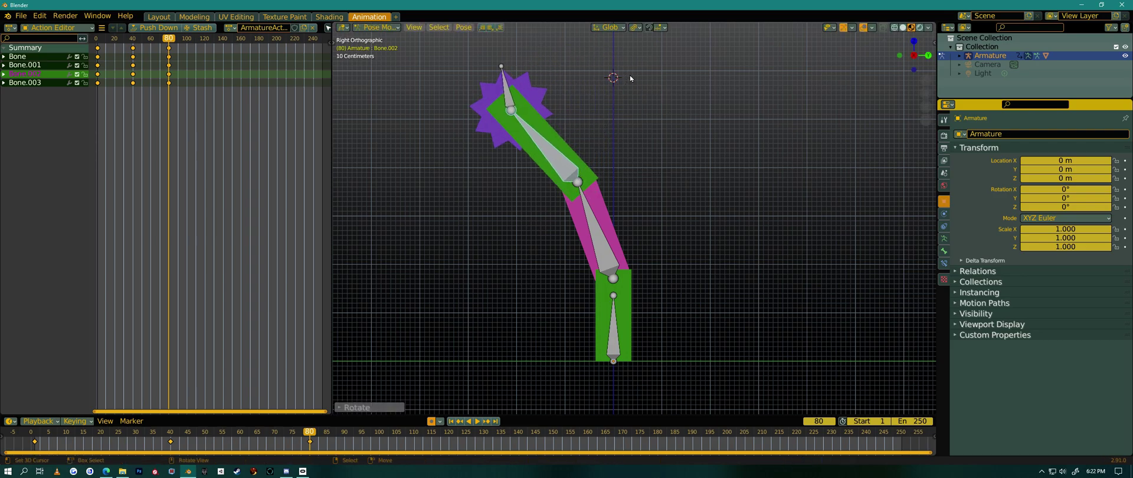
{"action": "left_click", "coordinate": [505, 94]}
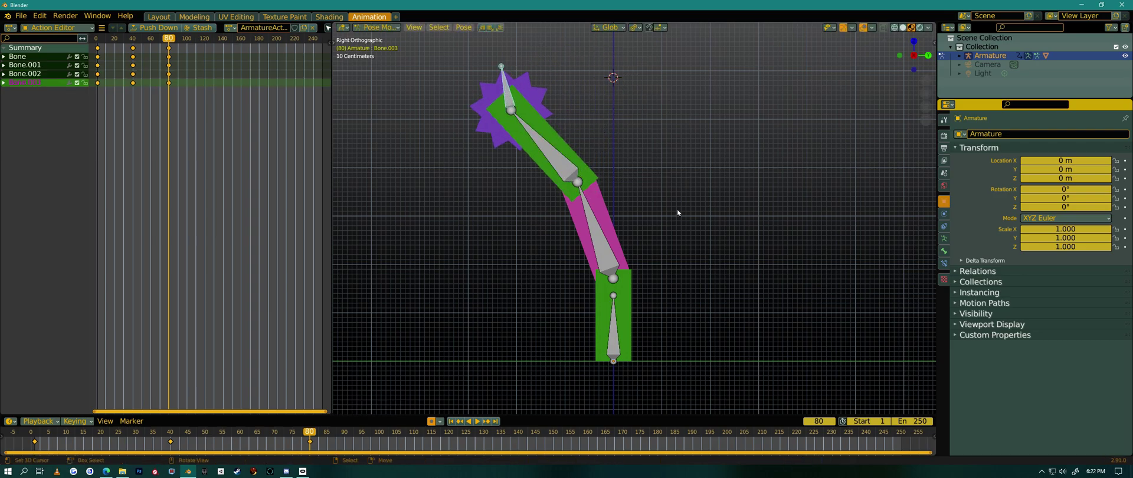
{"action": "key", "text": "r"}
{"action": "left_click", "coordinate": [645, 99]}
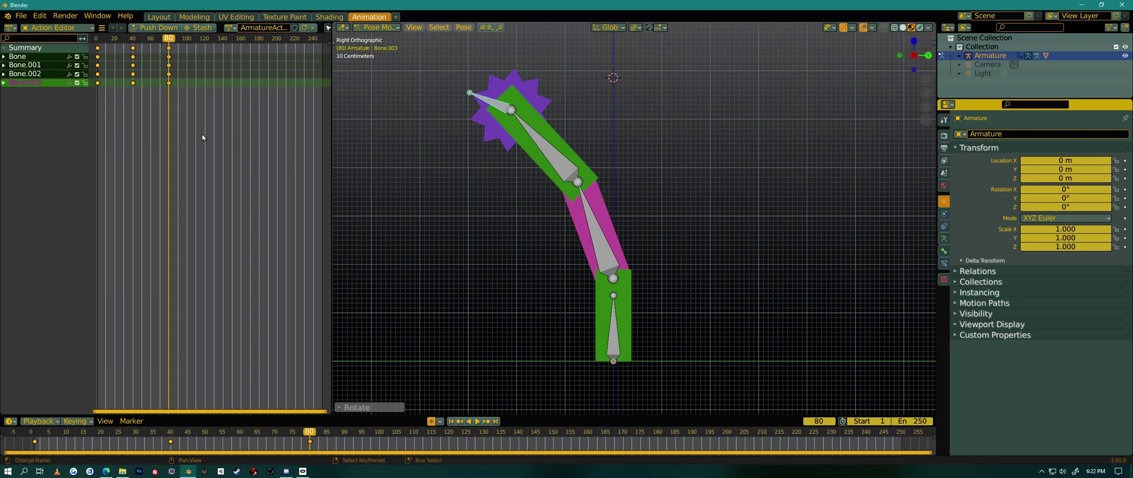
Step: Duplicate the starting keyframes of all bones to frame 120 so the arm returns to its upright pose
{"action": "left_click_drag", "start_coordinate": [154, 140], "coordinate": [99, 152]}
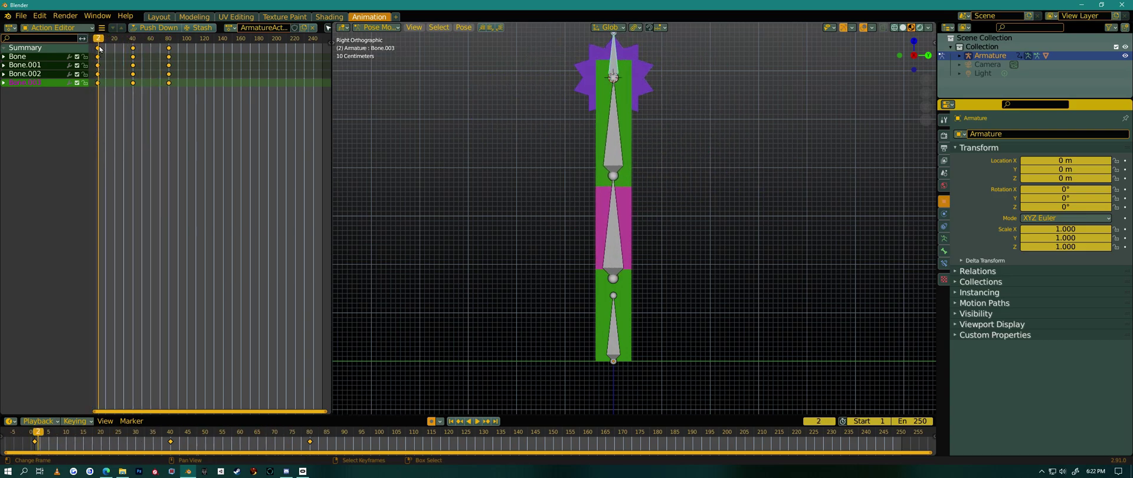
{"action": "key", "text": "alt+a"}
{"action": "key", "text": "shift+d"}
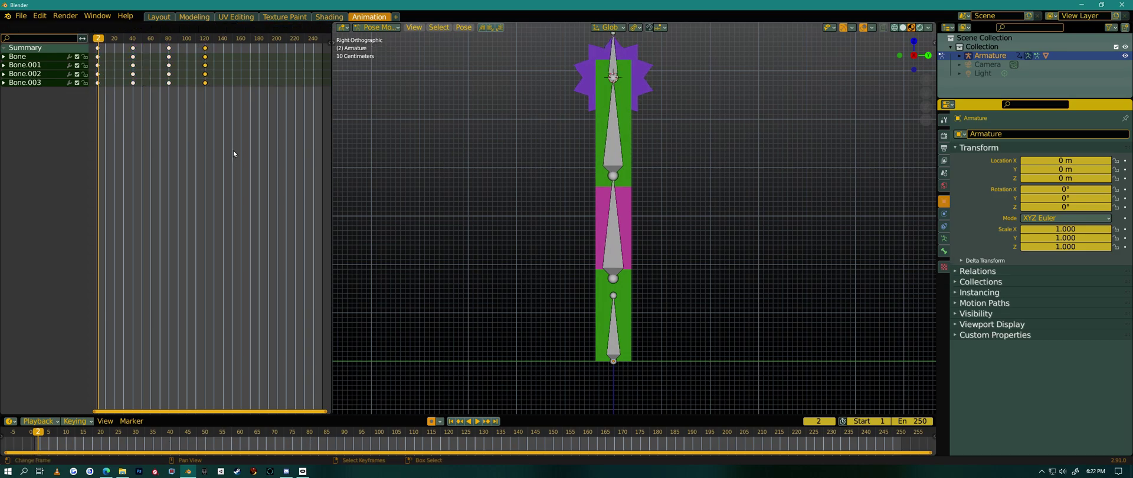
{"action": "left_click", "coordinate": [237, 153]}
Step: Set the end frame of the animation to 120
{"action": "double_click", "coordinate": [921, 422]}
{"action": "type", "text": "120"}
{"action": "key", "text": "Return"}
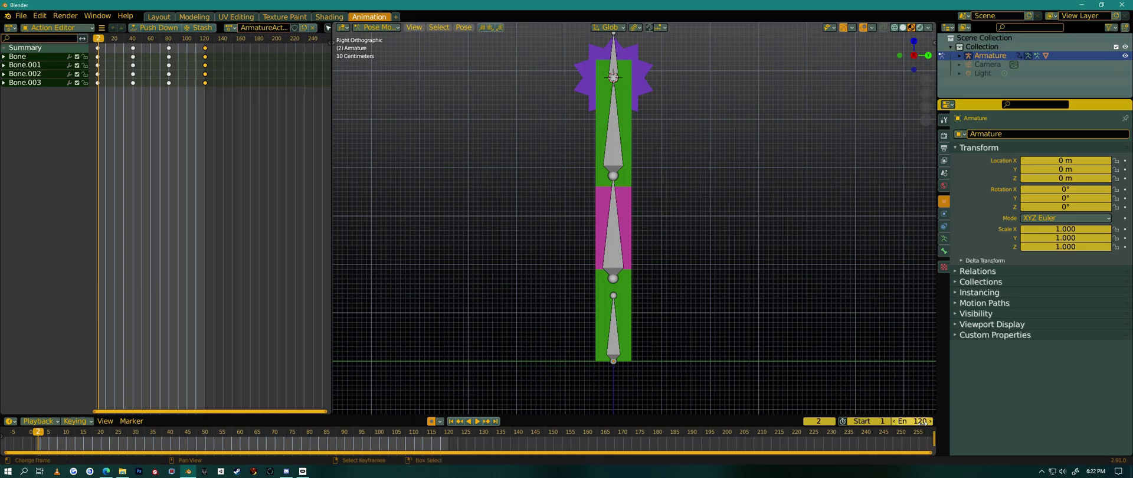
Step: Play and scrub the animation to preview the arm's back-and-forth motion
{"action": "left_click", "coordinate": [481, 421]}
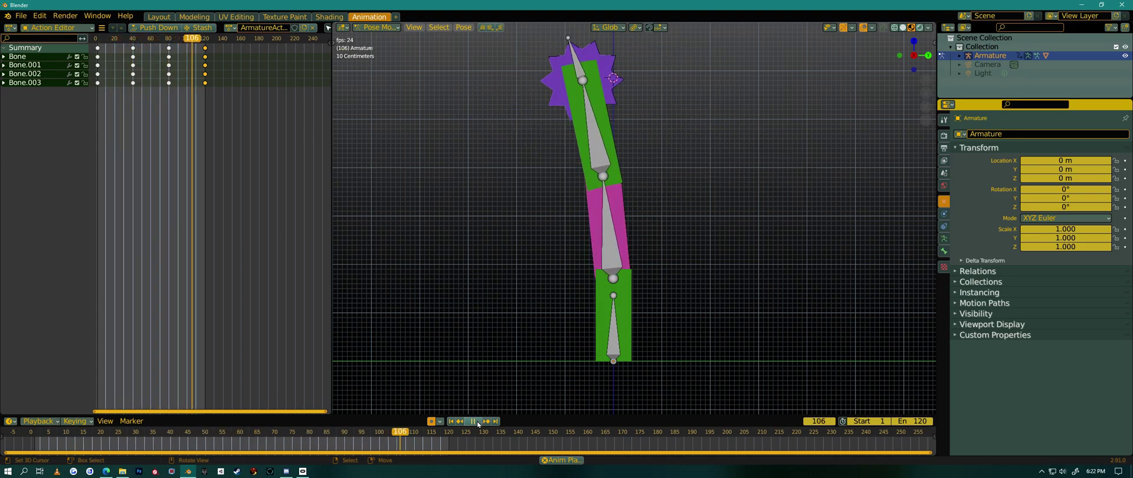
{"action": "left_click", "coordinate": [470, 421]}
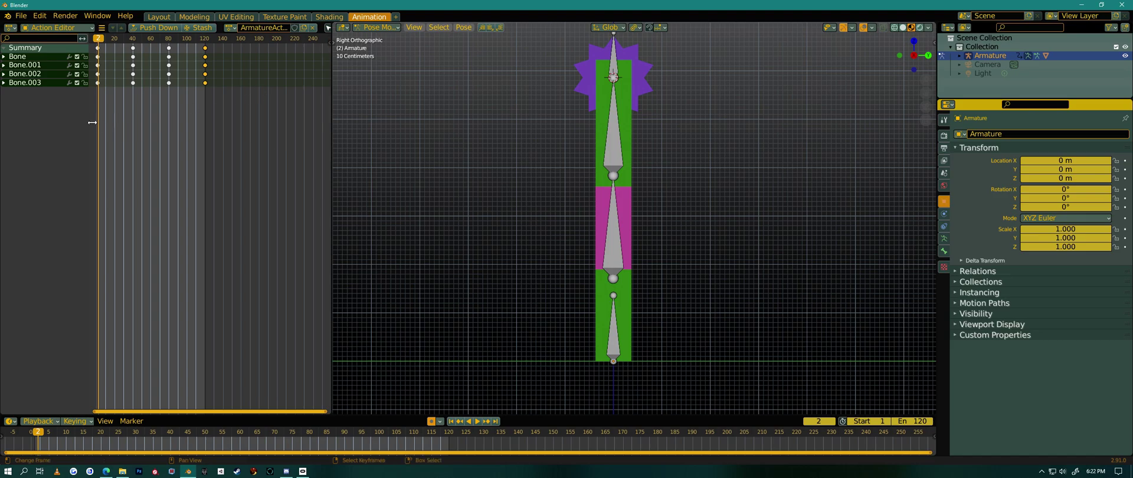
{"action": "left_click", "coordinate": [615, 54]}
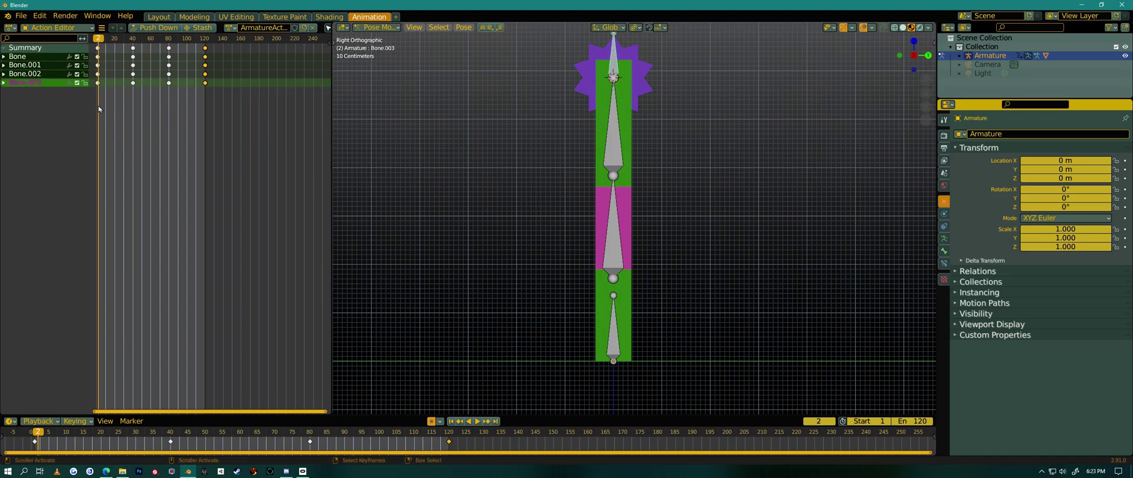
{"action": "key", "text": "space"}
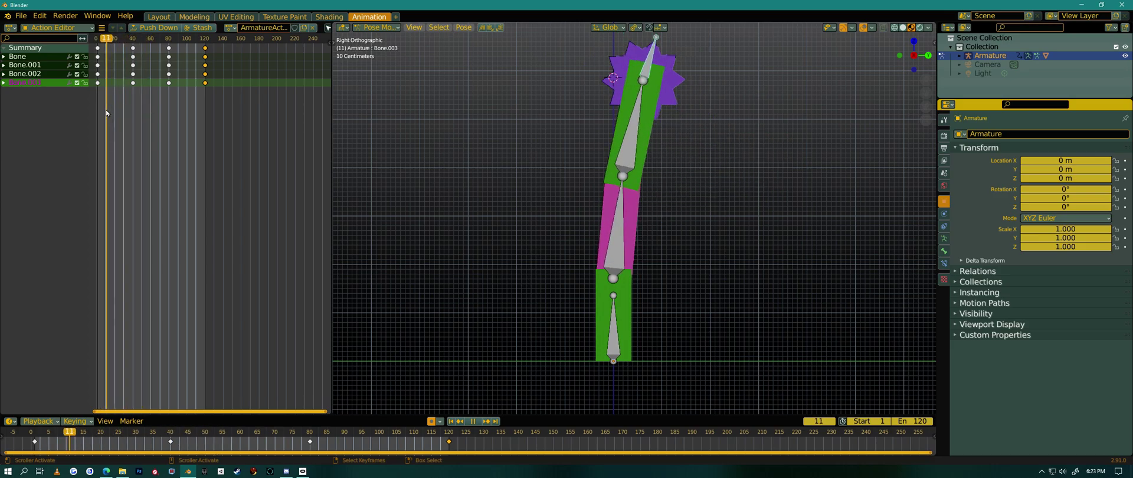
{"action": "key", "text": "Escape"}
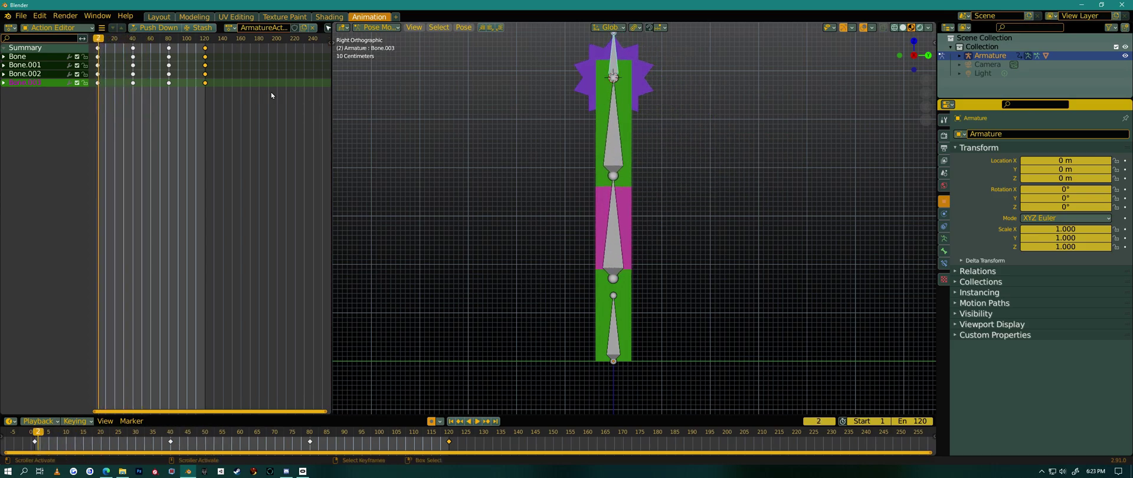
Step: Enable the fake user for the current action and rename it backForth
{"action": "left_click", "coordinate": [294, 27]}
{"action": "left_click", "coordinate": [265, 27]}
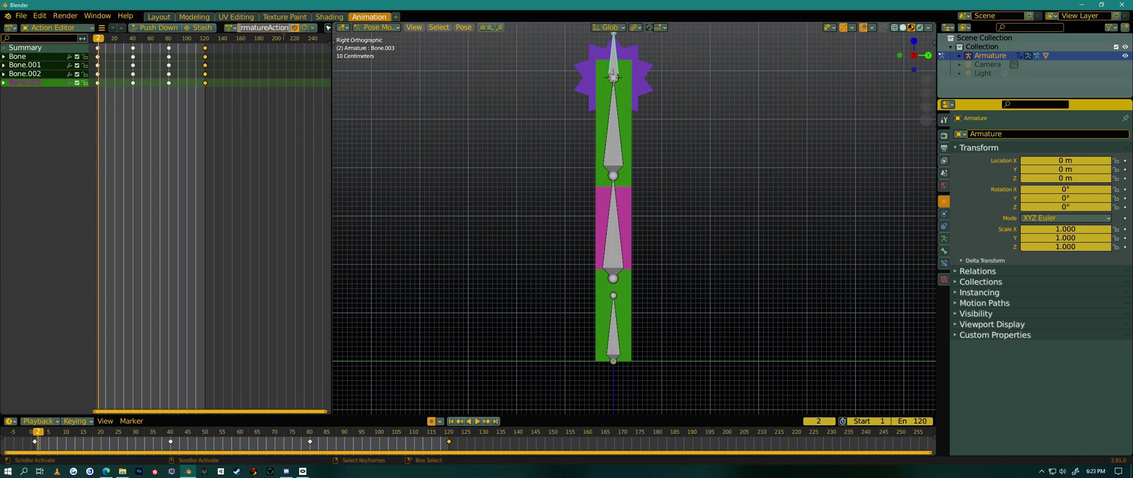
{"action": "type", "text": "backForth"}
{"action": "key", "text": "Return"}
Step: Create a new action from a copy of backForth and name it Spinning
{"action": "left_click", "coordinate": [304, 27]}
{"action": "double_click", "coordinate": [282, 28]}
{"action": "type", "text": "Spi"}
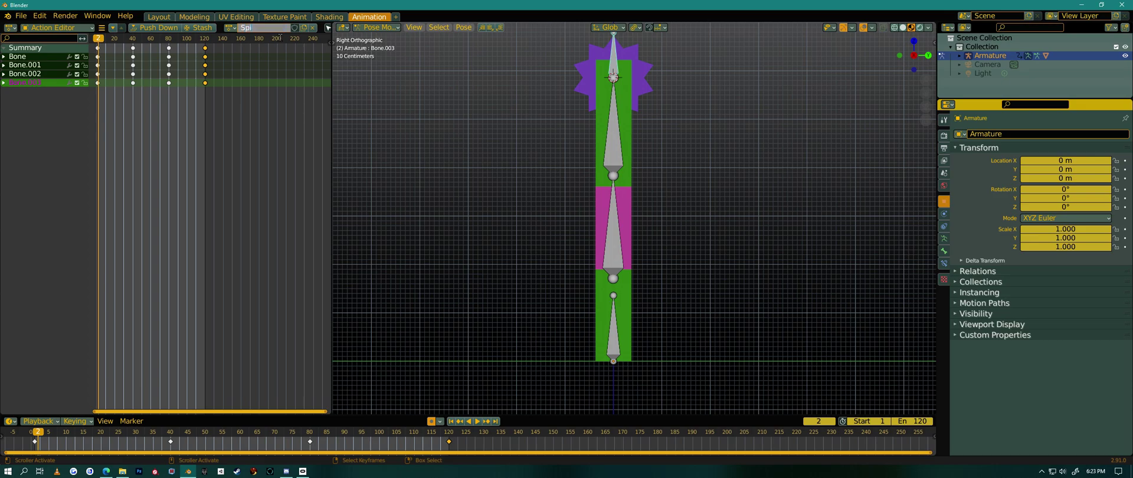
{"action": "type", "text": "nning"}
{"action": "key", "text": "Return"}
Step: Delete the keyframes at frames 40 and 80 from the Spinning action and return to frame 1
{"action": "left_click", "coordinate": [137, 51]}
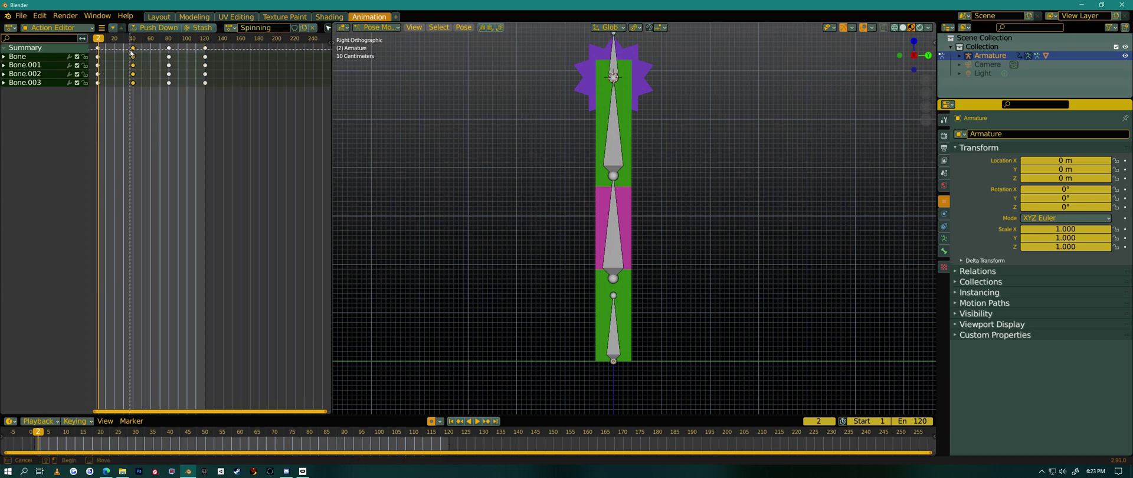
{"action": "left_click_drag", "start_coordinate": [136, 45], "coordinate": [188, 63]}
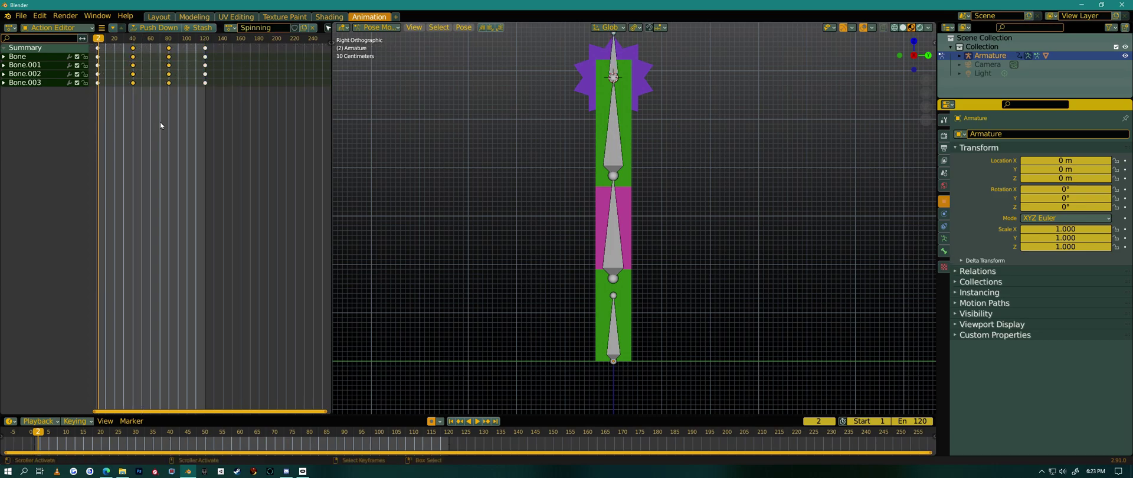
{"action": "key", "text": "x"}
{"action": "left_click", "coordinate": [161, 126]}
{"action": "key", "text": "shift+Left"}
{"action": "key", "text": "space"}
{"action": "key", "text": "Escape"}
{"action": "middle_click_drag", "start_coordinate": [141, 116], "coordinate": [272, 115]}
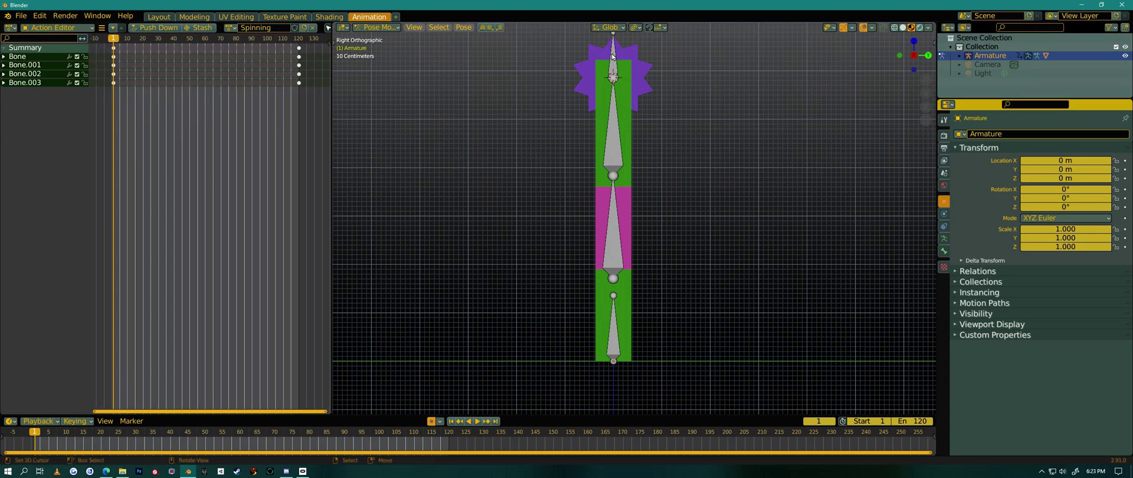
Step: Enable snapping and, at frame 30, rotate the saw blade's Bone.003 clockwise by 90°
{"action": "left_click", "coordinate": [628, 133]}
{"action": "key", "text": "space"}
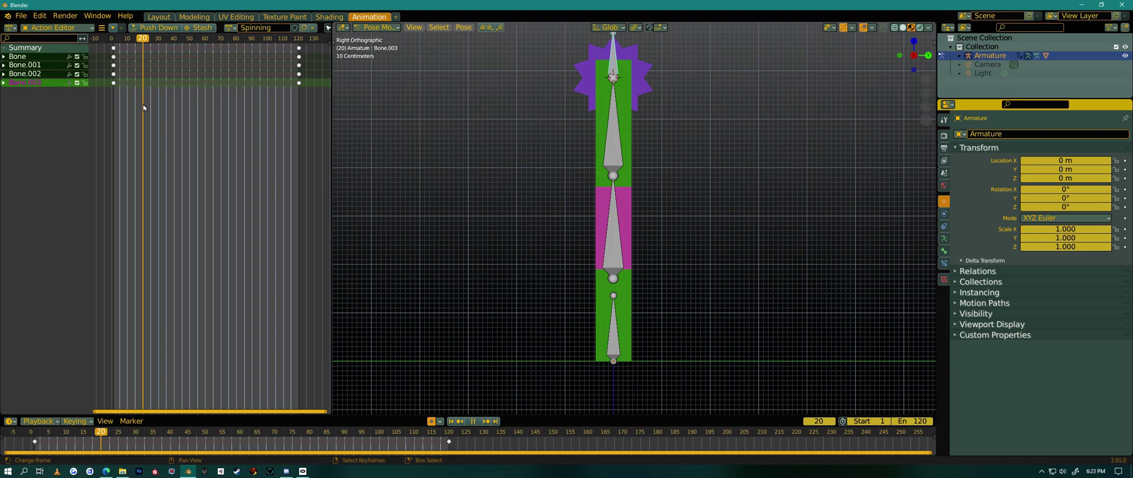
{"action": "left_click_drag", "start_coordinate": [143, 108], "coordinate": [159, 108]}
{"action": "key", "text": "space"}
{"action": "key", "text": "r"}
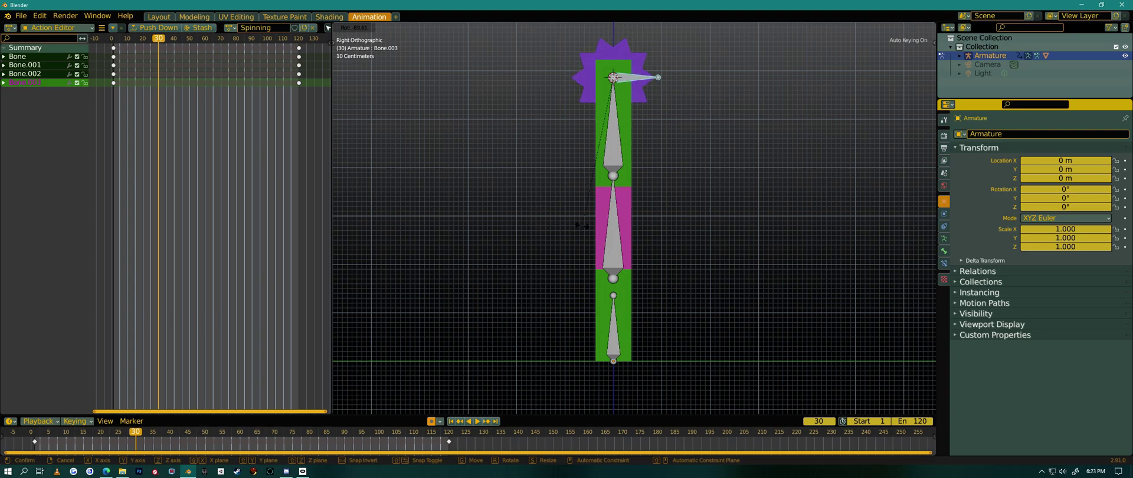
{"action": "right_click", "coordinate": [580, 230]}
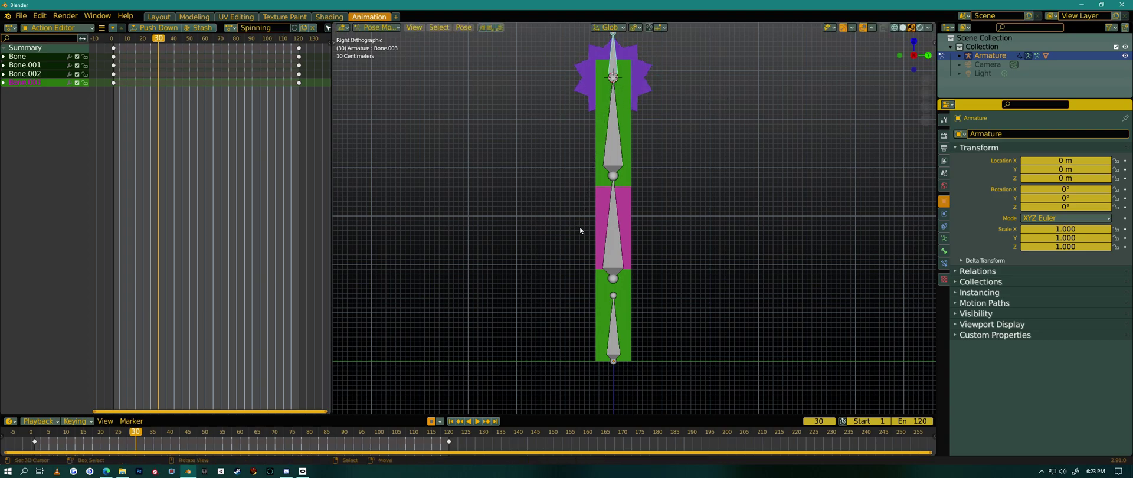
{"action": "left_click", "coordinate": [649, 27]}
{"action": "key", "text": "r"}
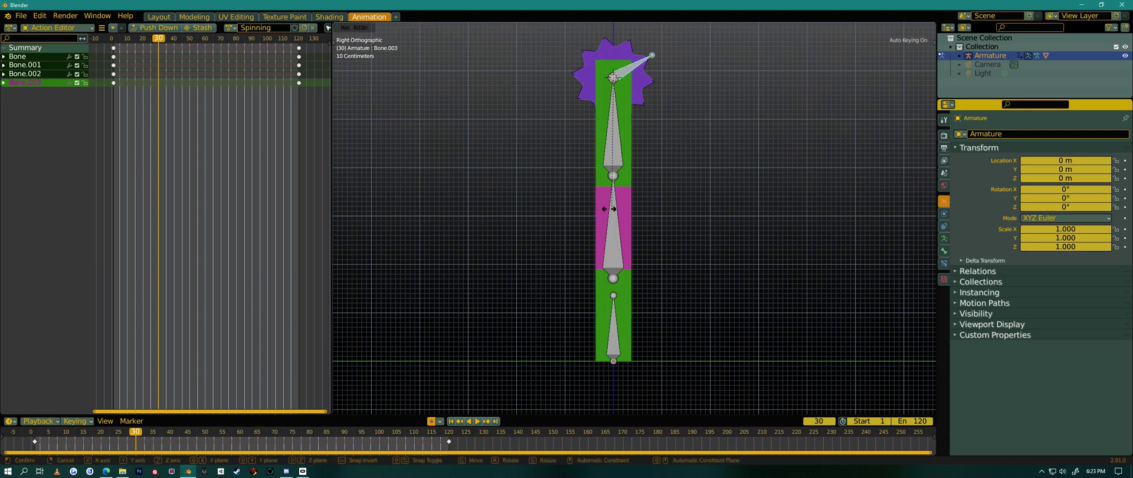
{"action": "left_click", "coordinate": [549, 208]}
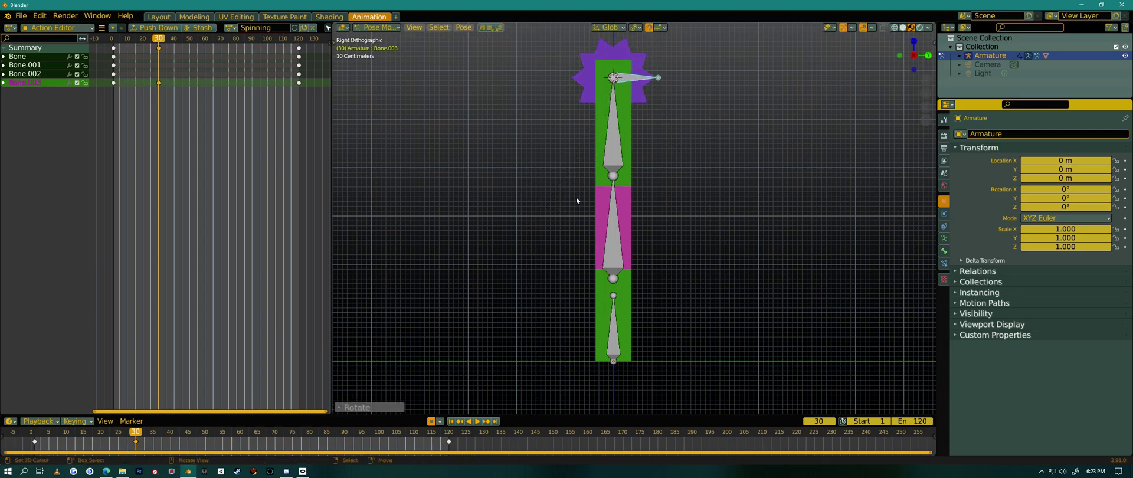
{"action": "key", "text": "space"}
{"action": "left_click_drag", "start_coordinate": [213, 167], "coordinate": [205, 169]}
{"action": "key", "text": "space"}
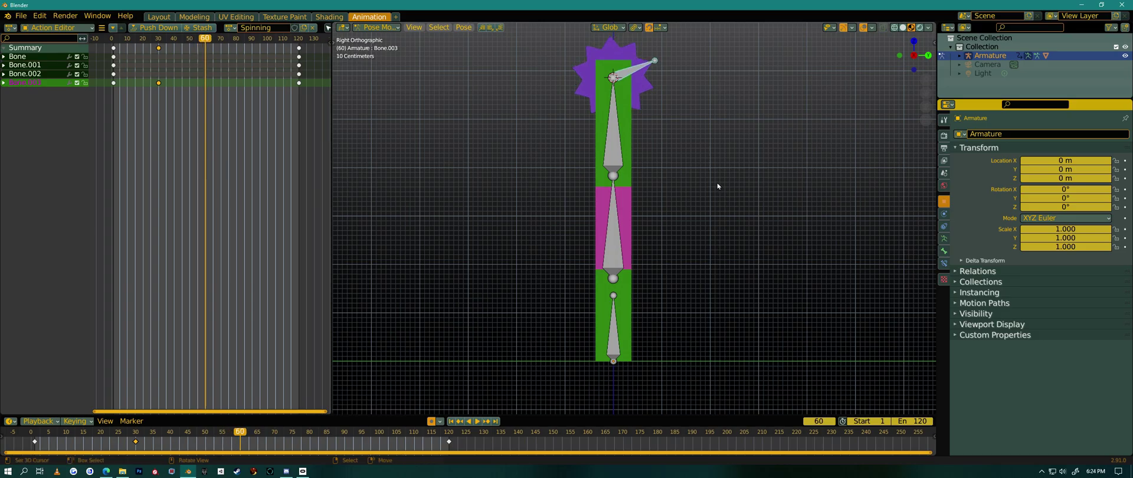
{"action": "key", "text": "r"}
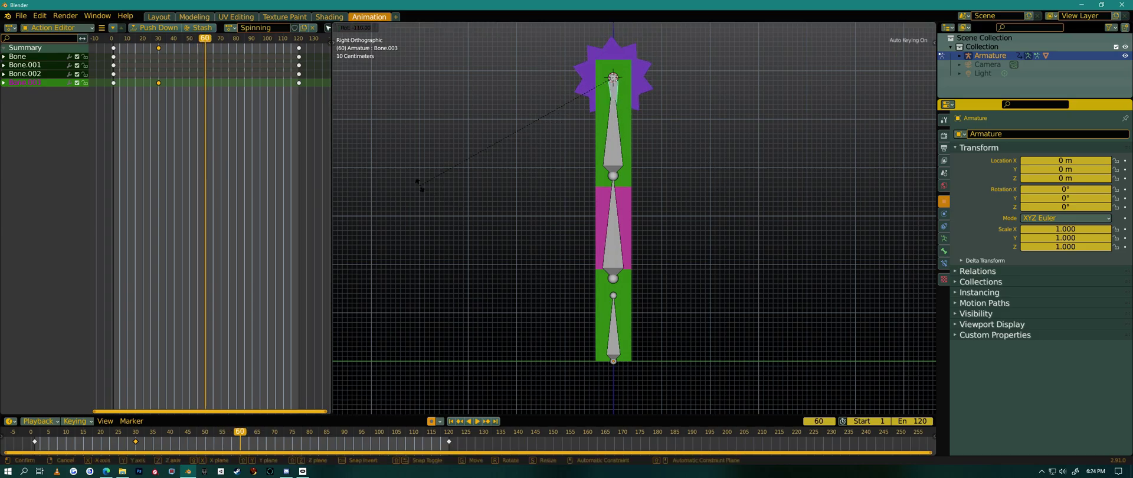
{"action": "right_click", "coordinate": [420, 187]}
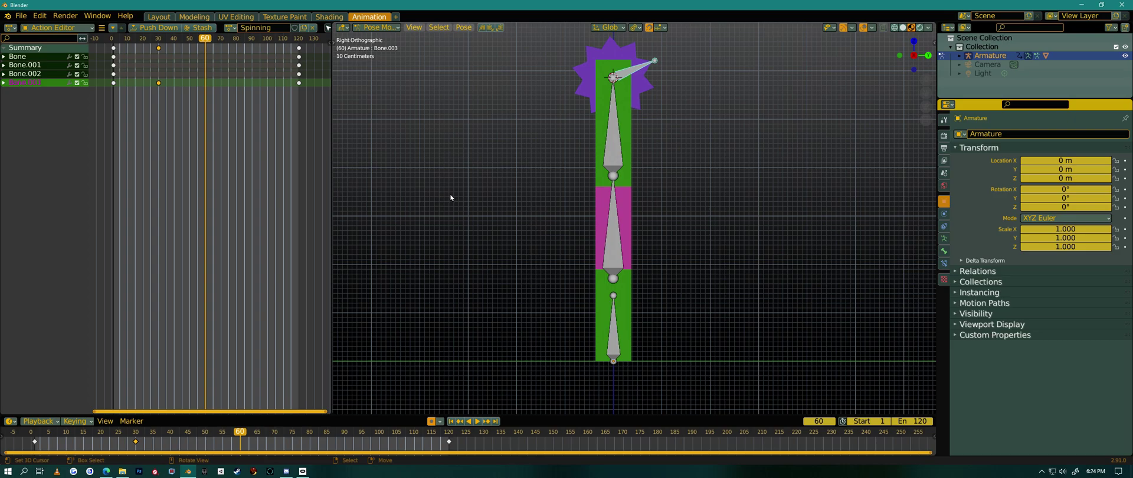
Step: Copy Bone.003's pose from frame 30, paste it at frame 60, and rotate the bone a further 90° clockwise
{"action": "key", "text": "Down"}
{"action": "key", "text": "ctrl+c"}
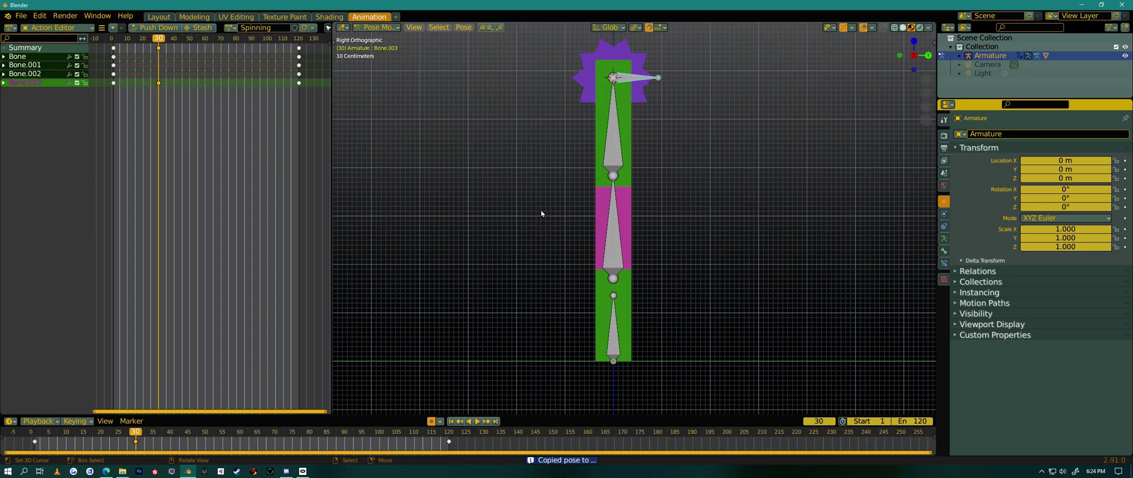
{"action": "left_click_drag", "start_coordinate": [200, 117], "coordinate": [206, 117]}
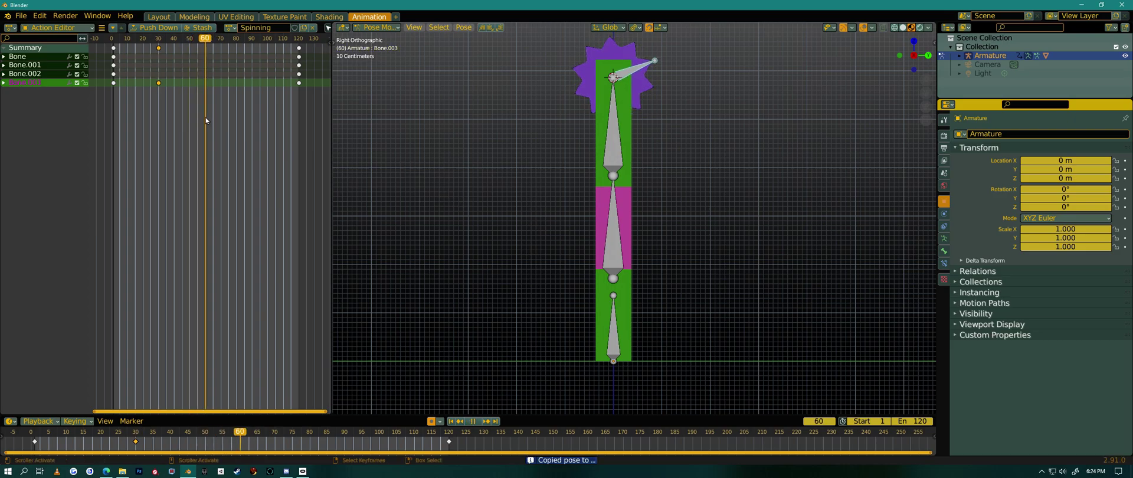
{"action": "key", "text": "ctrl+v"}
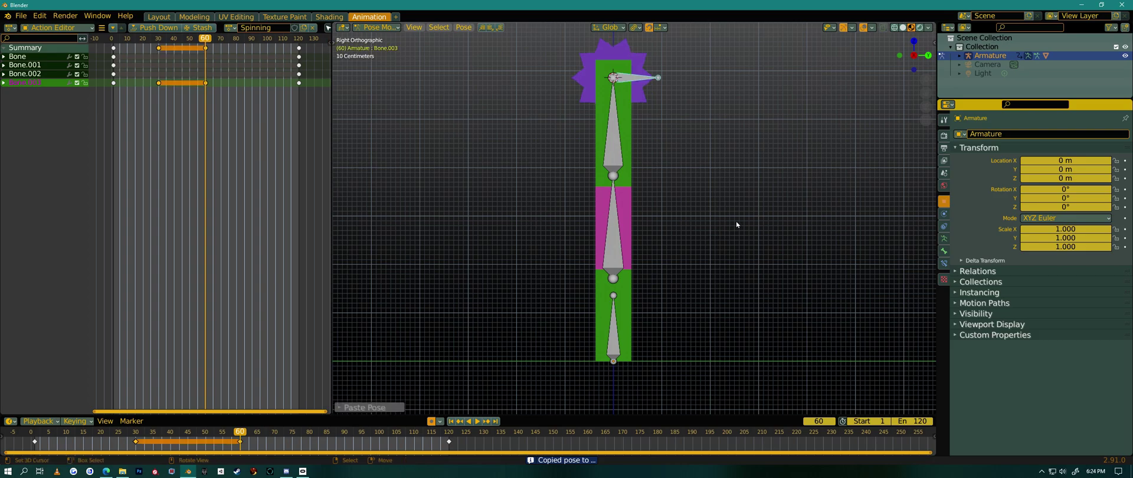
{"action": "key", "text": "r"}
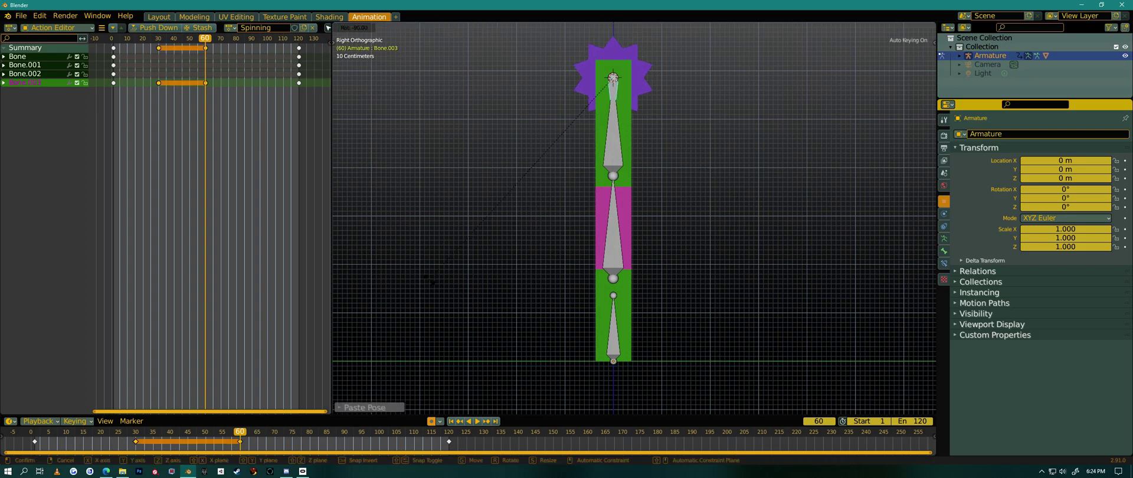
{"action": "left_click", "coordinate": [430, 284]}
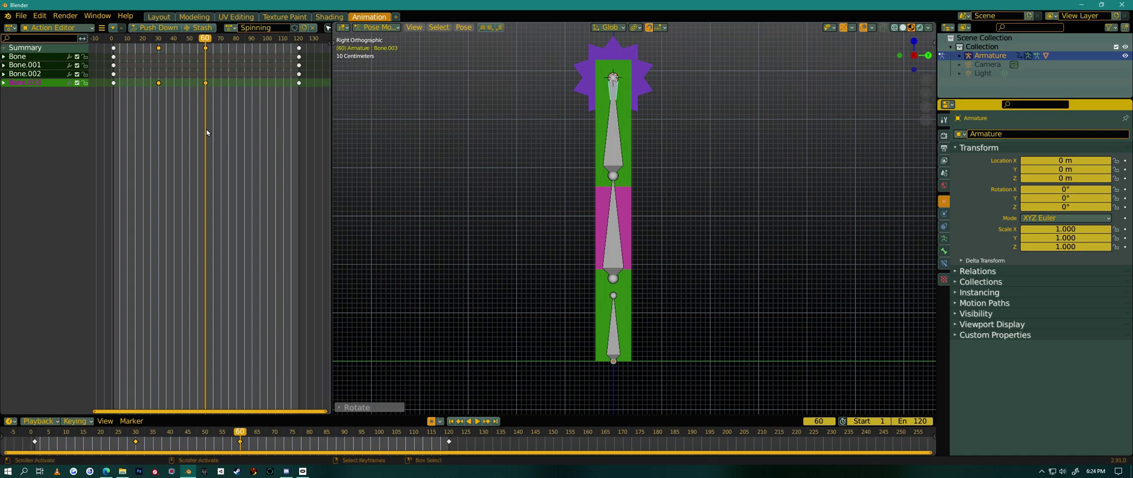
Step: Copy Bone.003's pose from frame 60, paste it at frame 90, and rotate the bone a further 90° clockwise
{"action": "key", "text": "ctrl+c"}
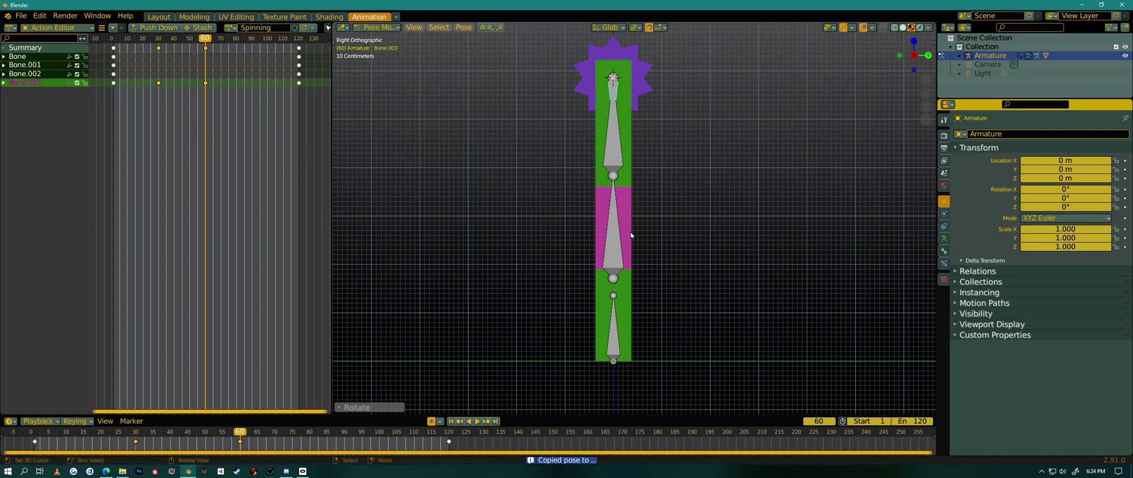
{"action": "key", "text": "space"}
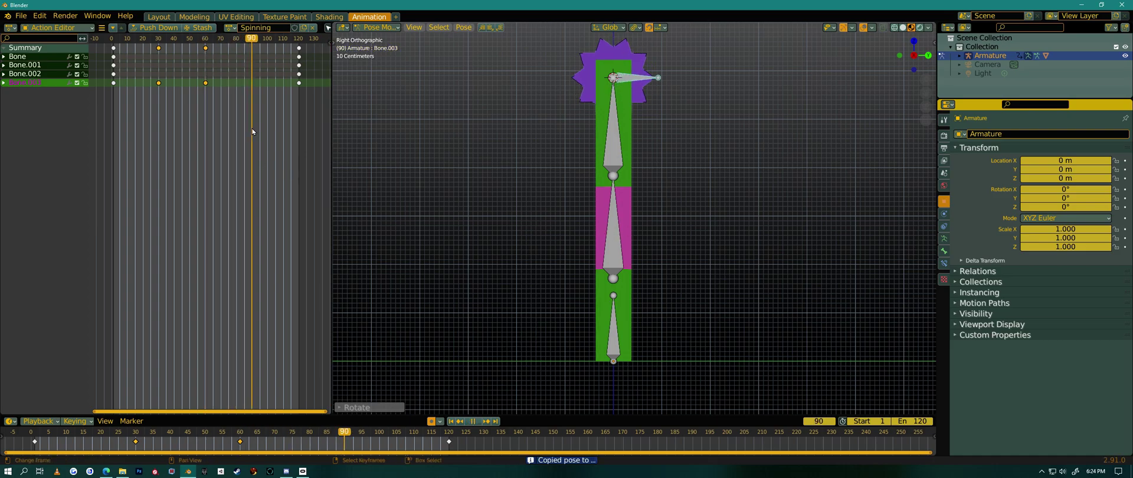
{"action": "key", "text": "space"}
{"action": "key", "text": "ctrl+v"}
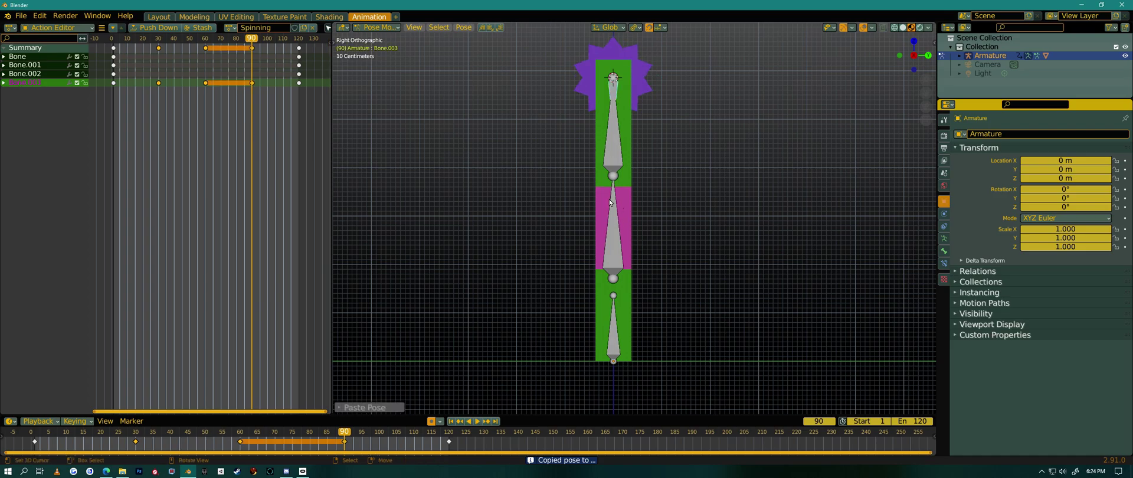
{"action": "key", "text": "r"}
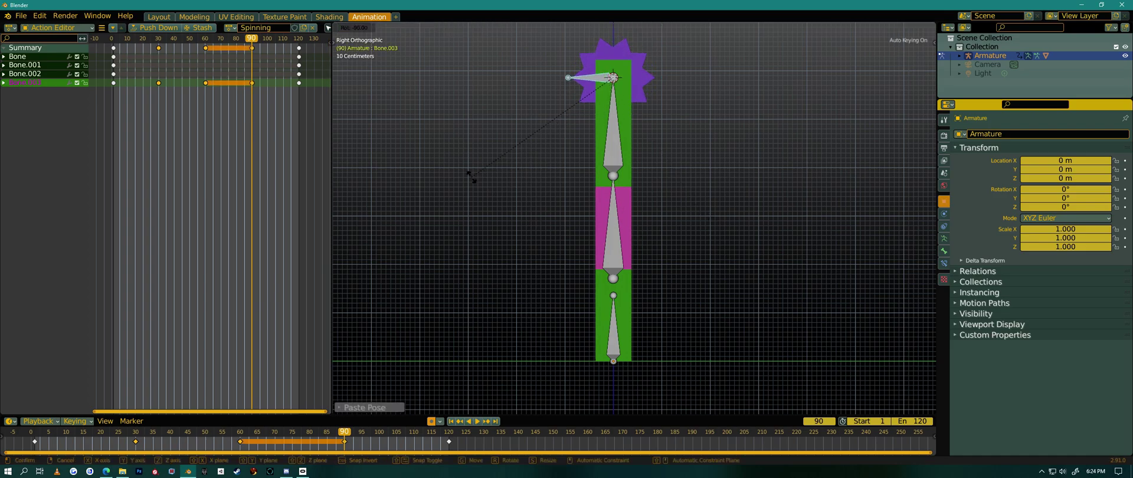
{"action": "left_click", "coordinate": [466, 171]}
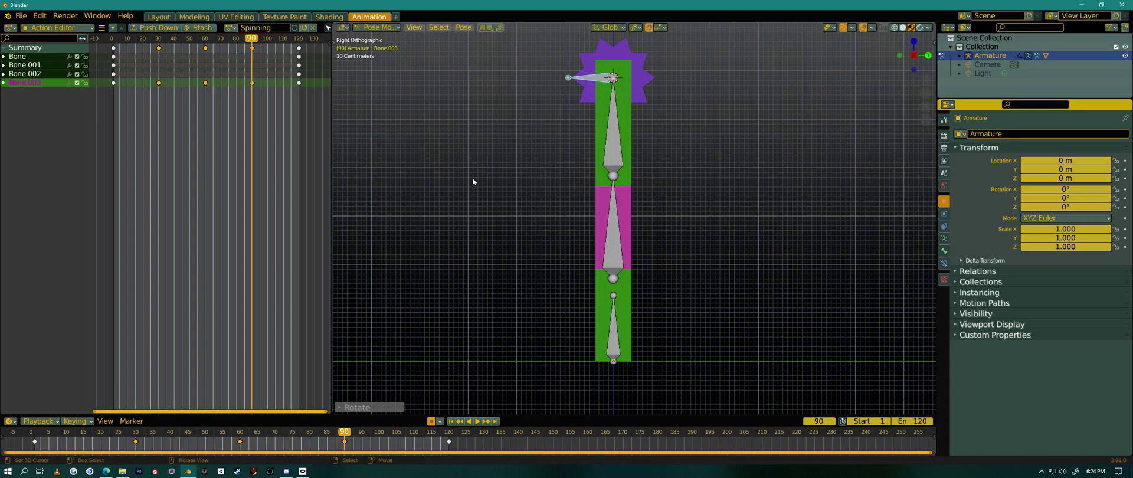
Step: Copy Bone.003's pose from frame 90, paste it at frame 120, and rotate the bone a further 90° clockwise
{"action": "key", "text": "space"}
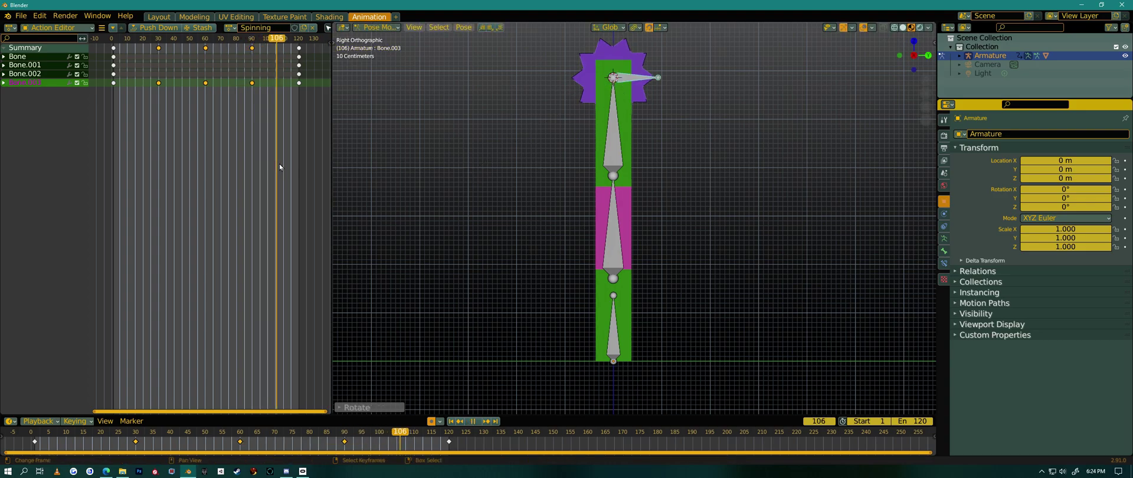
{"action": "left_click_drag", "start_coordinate": [298, 162], "coordinate": [252, 160]}
{"action": "key", "text": "space"}
{"action": "key", "text": "ctrl+c"}
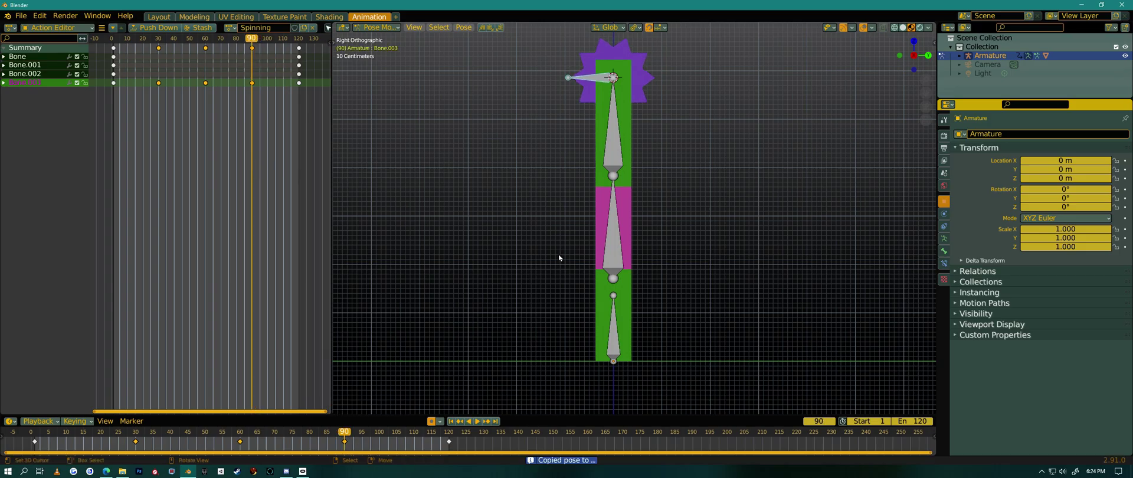
{"action": "key", "text": "Up"}
{"action": "key", "text": "ctrl+v"}
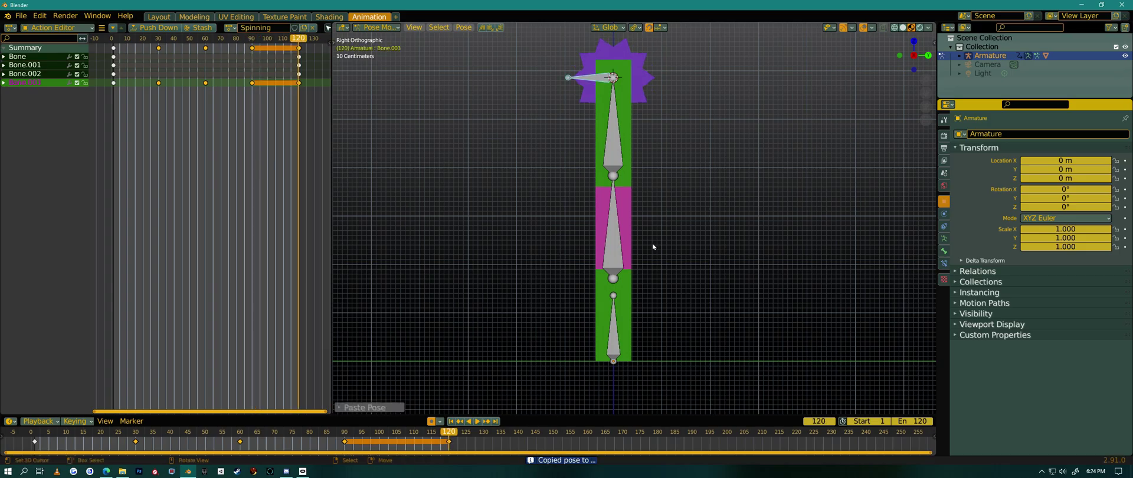
{"action": "key", "text": "r"}
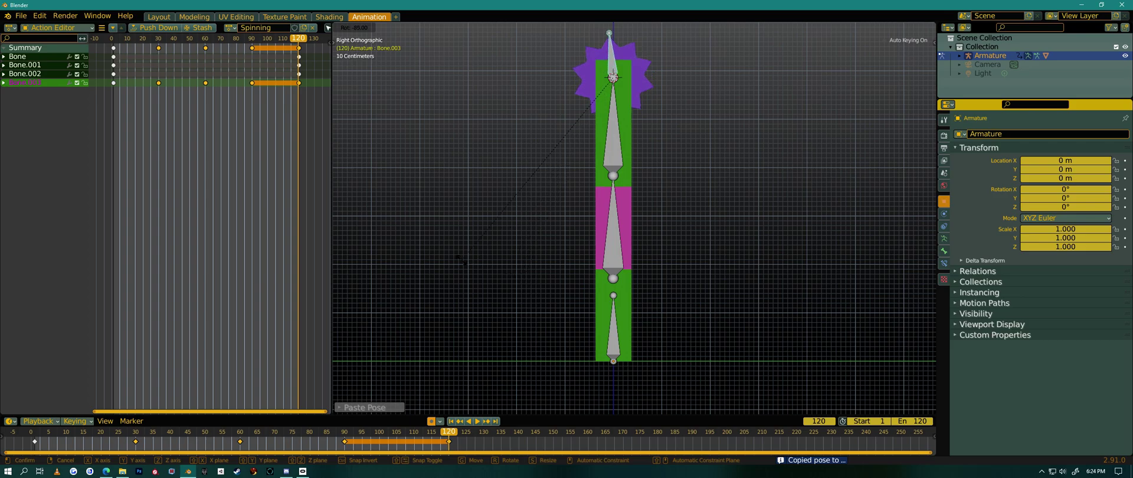
{"action": "left_click", "coordinate": [467, 301]}
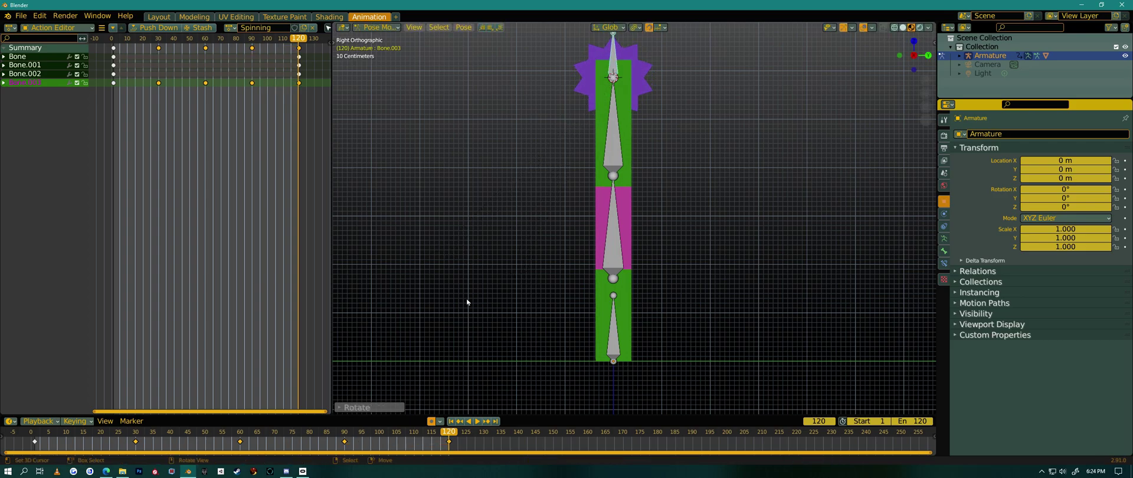
Step: Play back the Spinning action to check the blade's full turn, and return to frame 1
{"action": "left_click", "coordinate": [477, 420]}
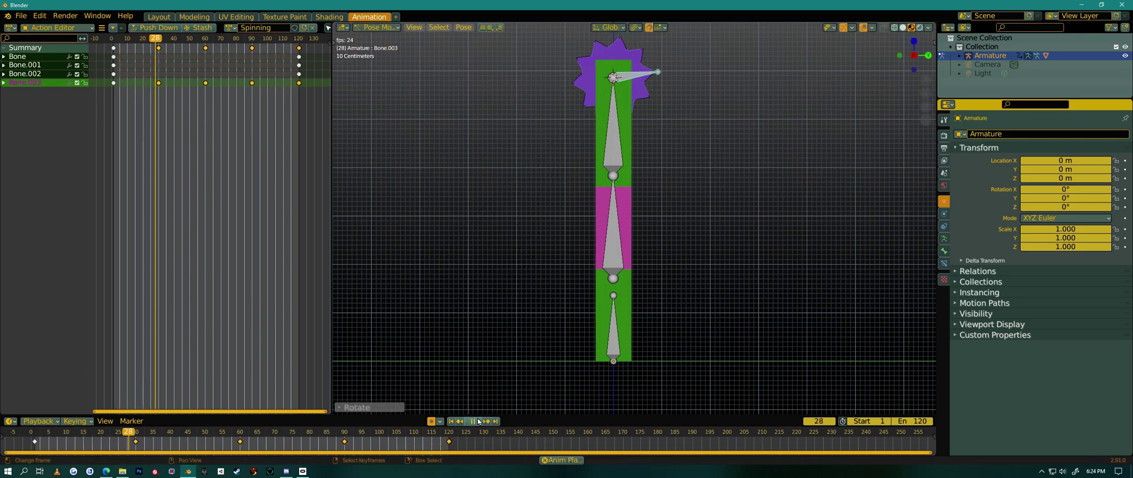
{"action": "key", "text": "space"}
{"action": "key", "text": "shift+Left"}
{"action": "key", "text": "space"}
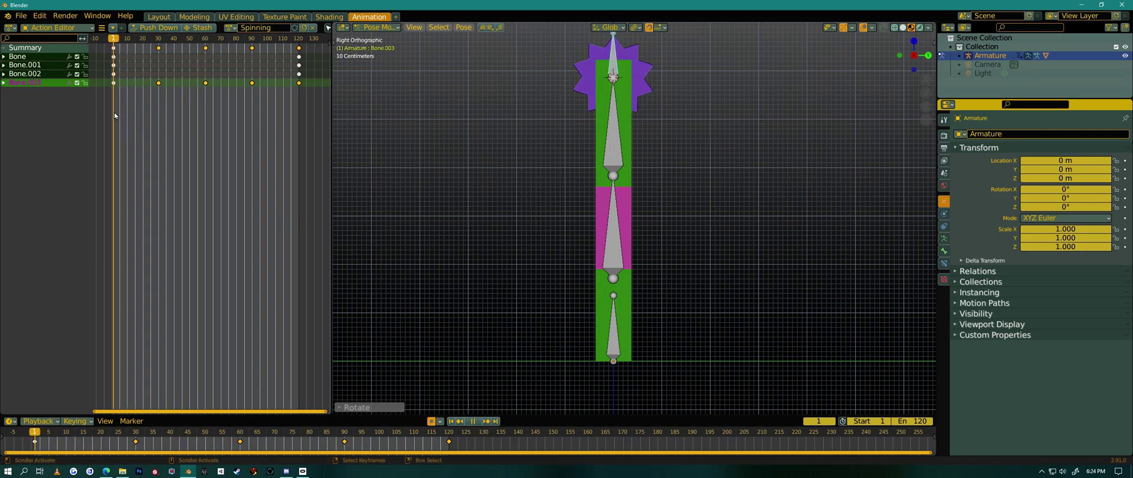
{"action": "key", "text": "Escape"}
Step: Set the interpolation mode of Bone.003's keyframe at frame 1 to Linear
{"action": "left_click", "coordinate": [115, 87]}
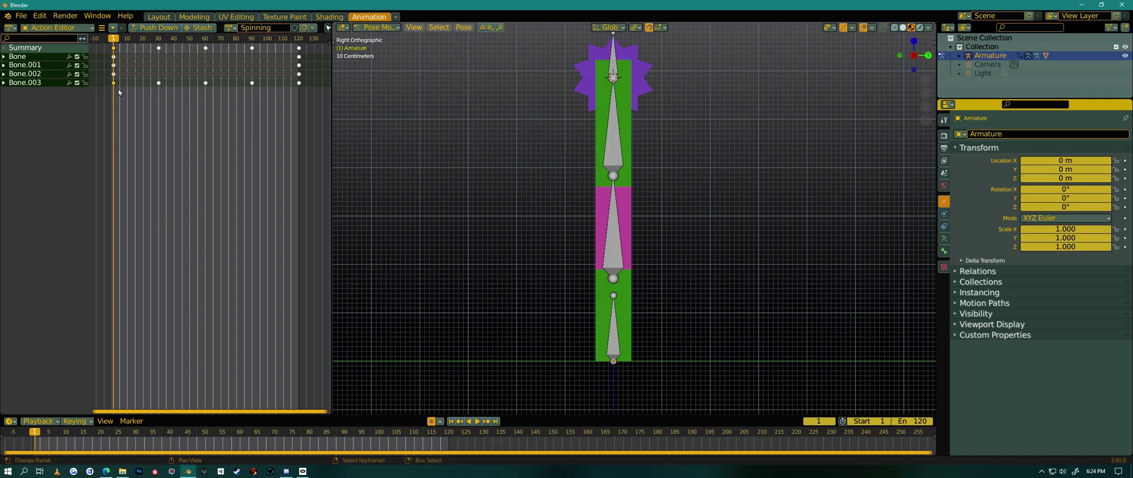
{"action": "left_click", "coordinate": [54, 82]}
{"action": "left_click", "coordinate": [101, 27]}
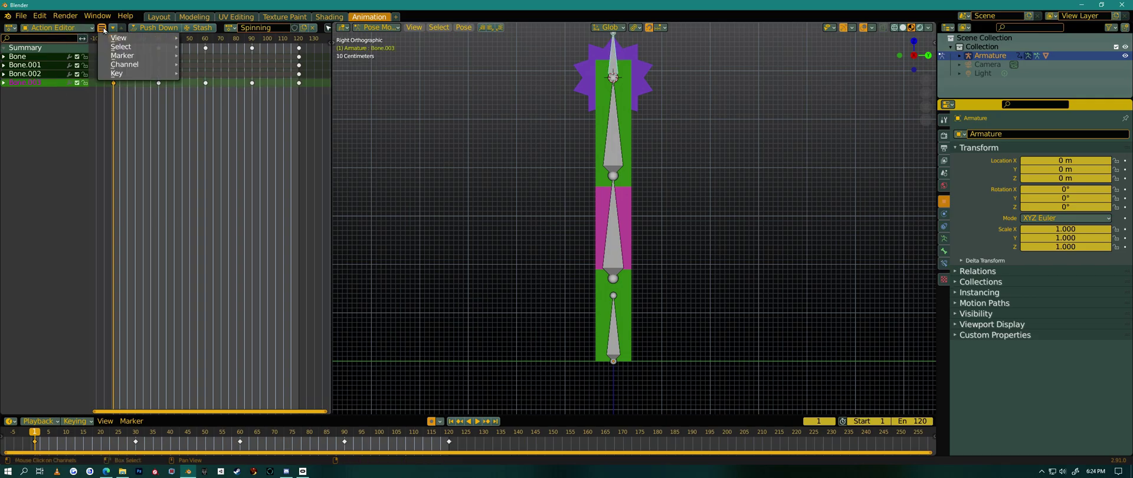
{"action": "mouse_move", "coordinate": [141, 73]}
{"action": "mouse_move", "coordinate": [226, 187]}
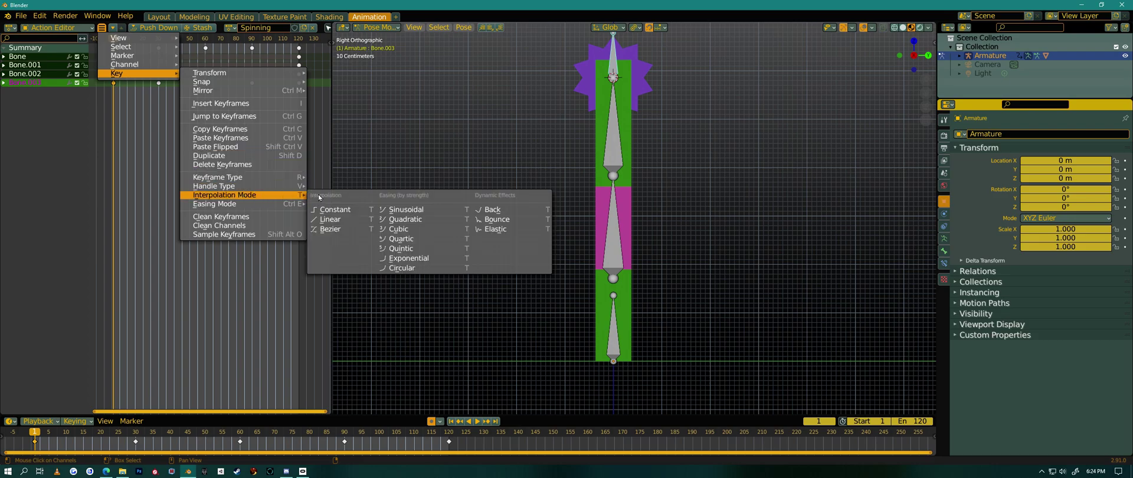
{"action": "left_click", "coordinate": [331, 219]}
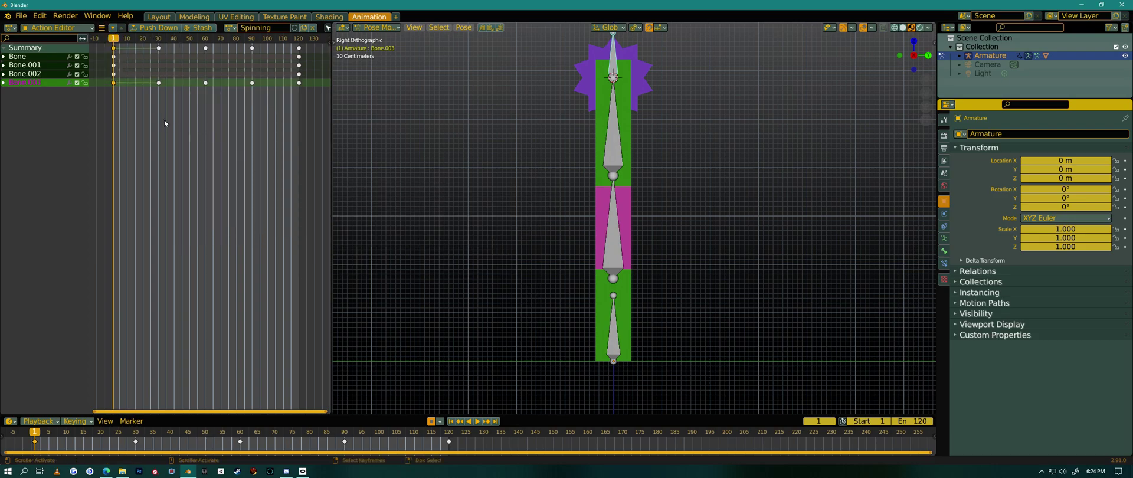
Step: Select all of Bone.003's keyframes from frame 1 to 120 and set their interpolation mode to Linear
{"action": "left_click_drag", "start_coordinate": [110, 79], "coordinate": [300, 94]}
{"action": "left_click", "coordinate": [101, 28]}
{"action": "mouse_move", "coordinate": [117, 73]}
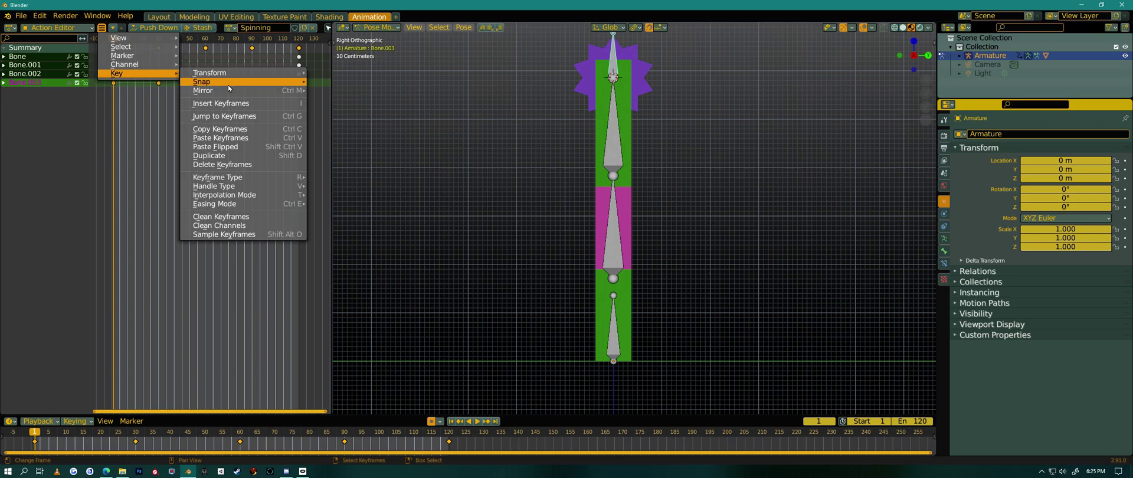
{"action": "mouse_move", "coordinate": [229, 197]}
{"action": "left_click", "coordinate": [328, 220]}
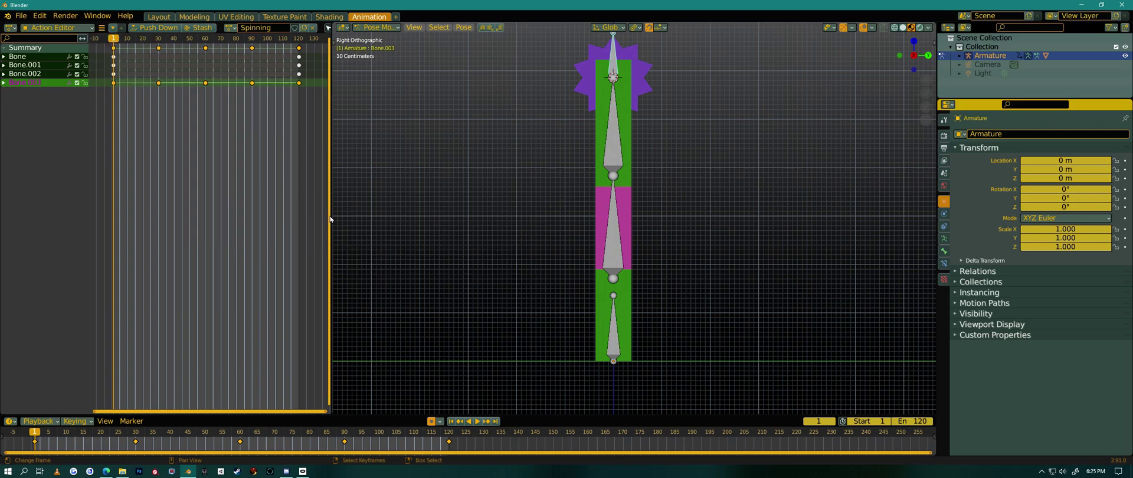
Step: Play the Spinning action to check that the blade rotates at a constant speed
{"action": "left_click", "coordinate": [478, 422]}
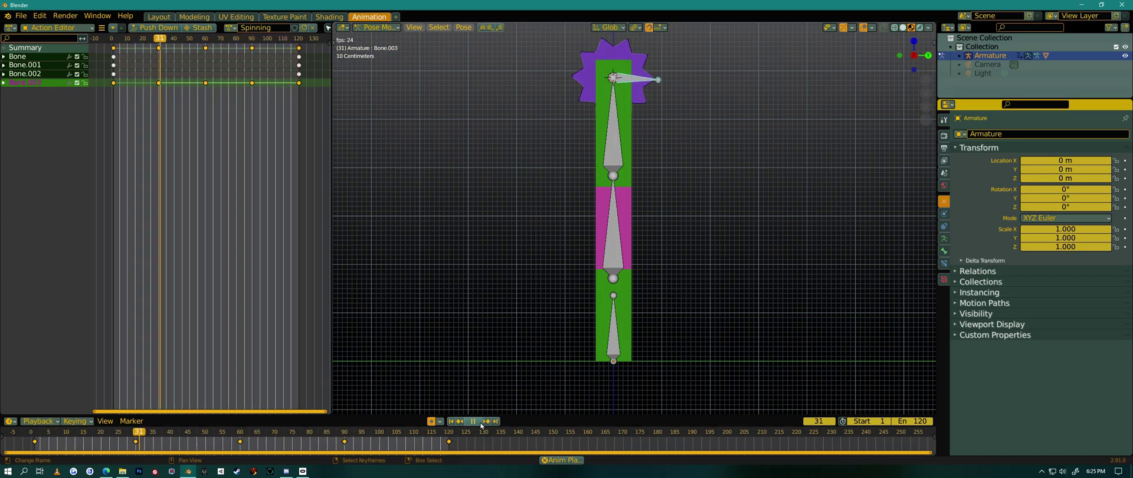
{"action": "left_click", "coordinate": [474, 421]}
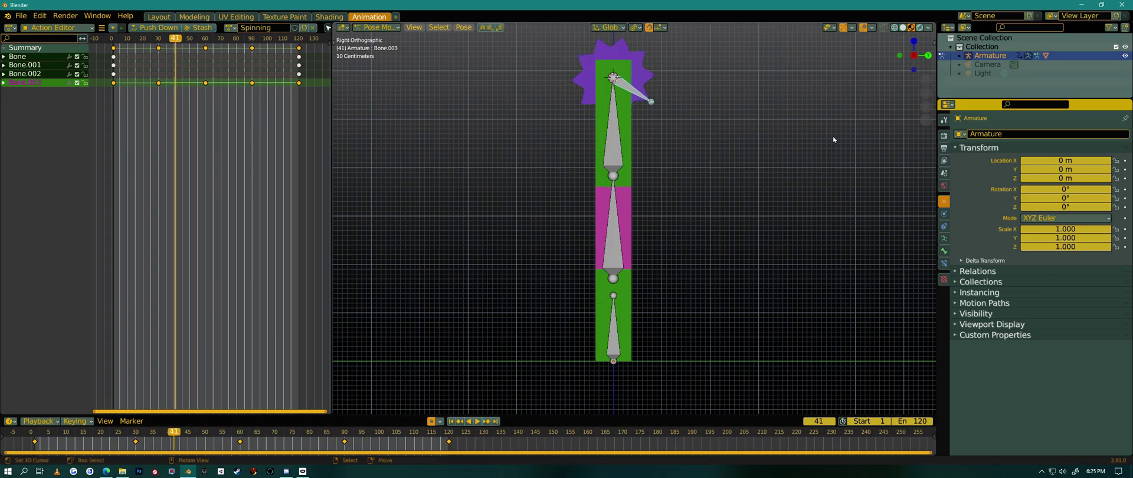
{"action": "middle_click_drag", "start_coordinate": [567, 218], "coordinate": [718, 245]}
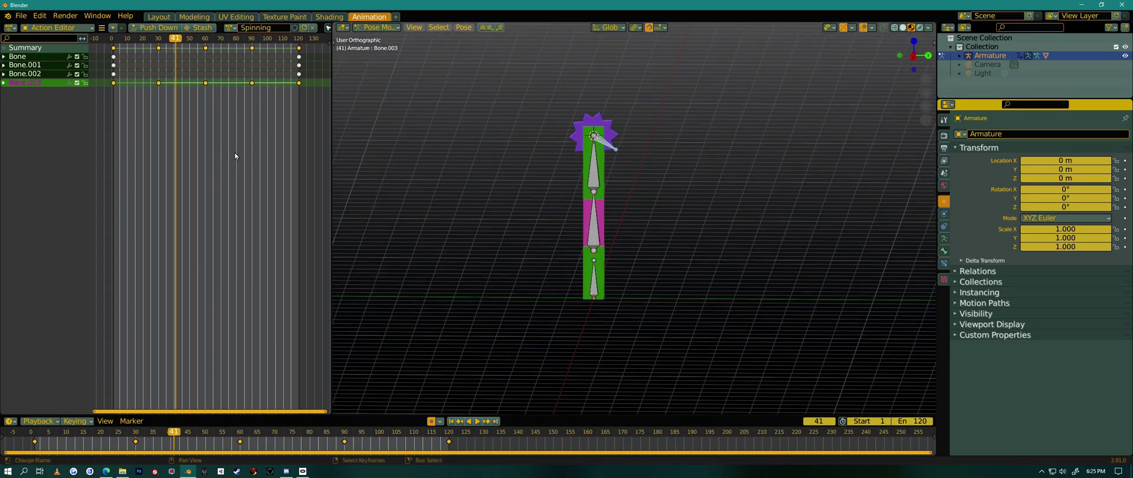
Step: Protect the Spinning action with a fake user, and look over the stored actions and export formats
{"action": "left_click", "coordinate": [294, 28]}
{"action": "left_click", "coordinate": [229, 28]}
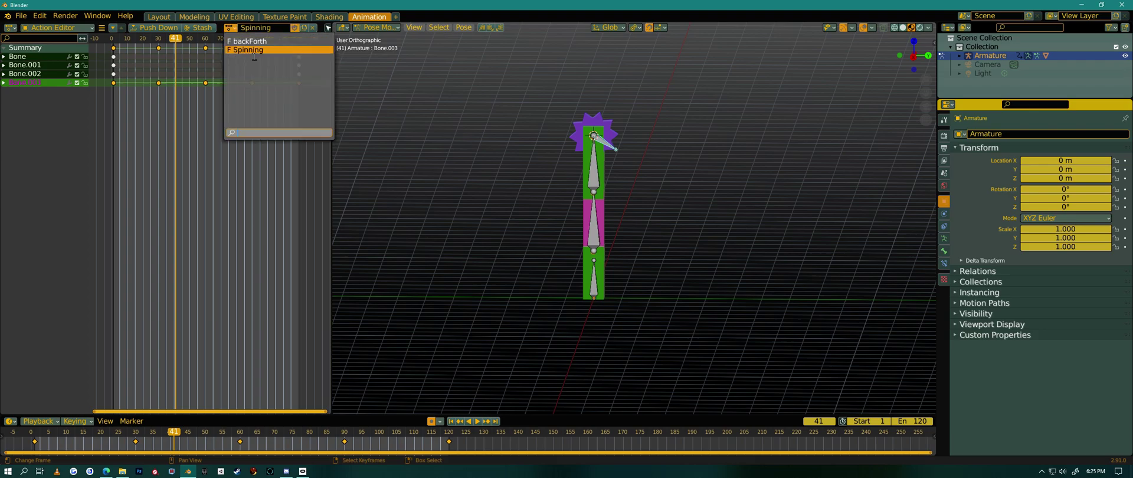
{"action": "left_click", "coordinate": [21, 16]}
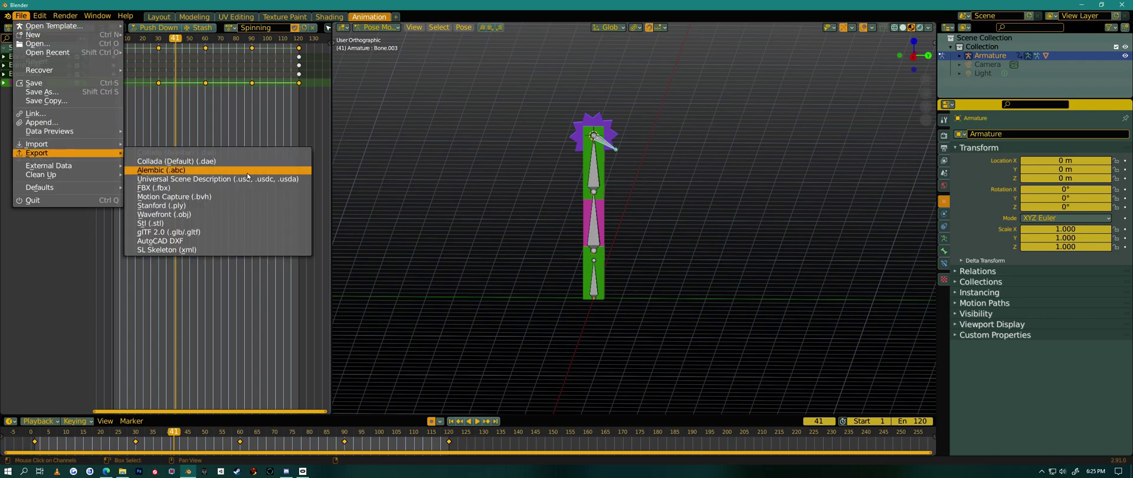
Step: At frame 1, switch to Object Mode and select the arm mesh together with the armature
{"action": "middle_click_drag", "start_coordinate": [584, 212], "coordinate": [625, 207]}
{"action": "left_click_drag", "start_coordinate": [178, 113], "coordinate": [113, 112]}
{"action": "scroll", "coordinate": [610, 167], "scroll_direction": "up", "scroll_amount": 2}
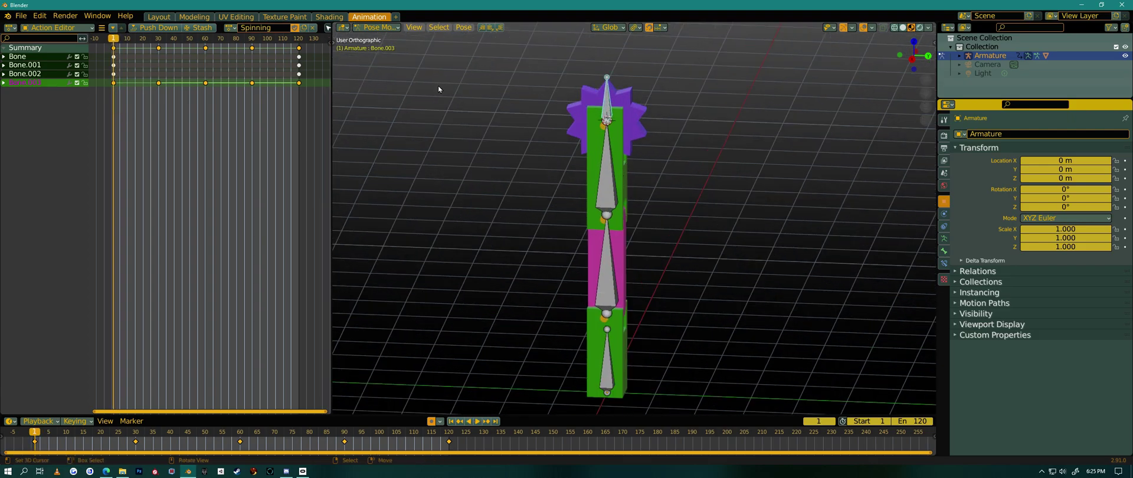
{"action": "left_click", "coordinate": [374, 28]}
{"action": "left_click", "coordinate": [377, 36]}
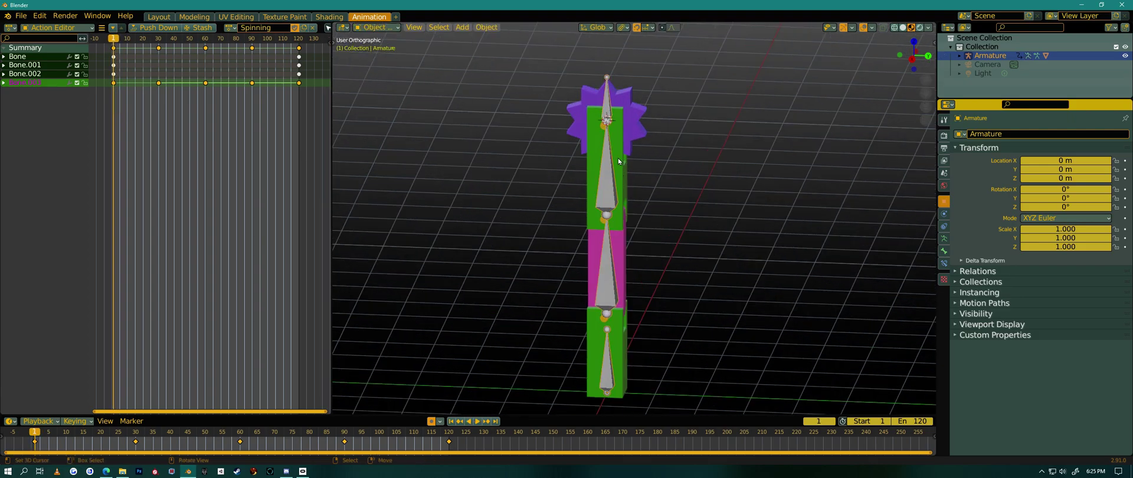
{"action": "left_click", "coordinate": [621, 165]}
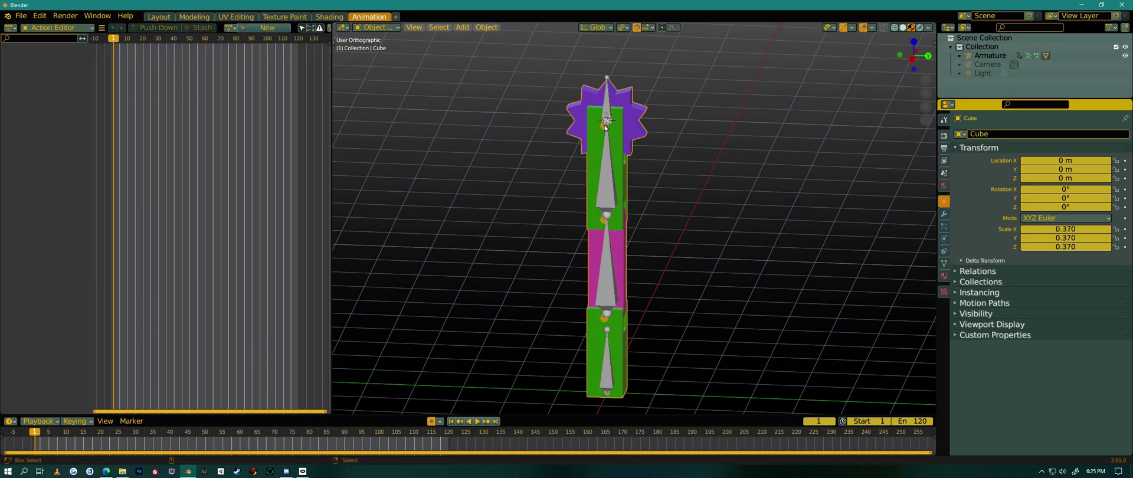
{"action": "left_click", "coordinate": [608, 104]}
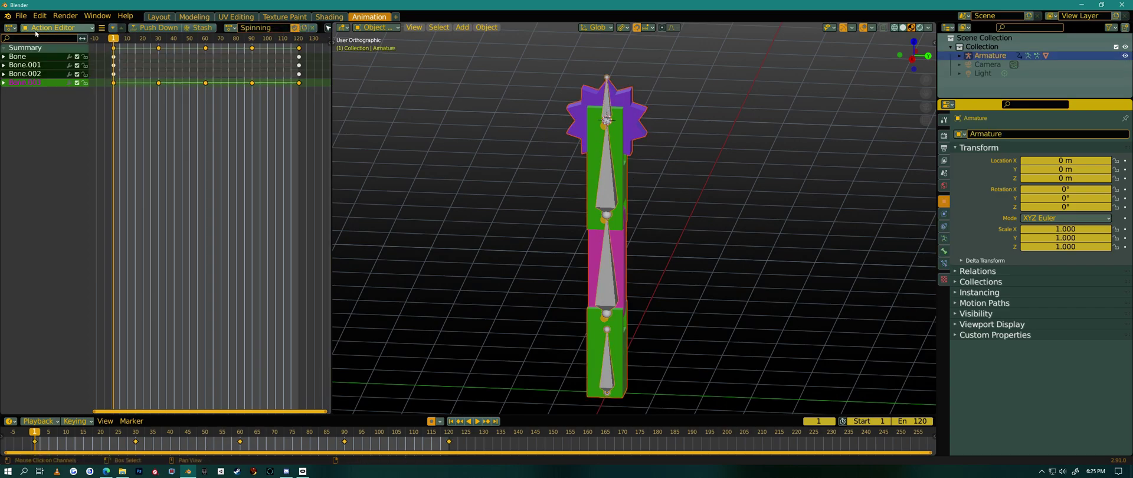
Step: Try out FBX export settings: selected objects only, Apply Transform on, Apply Unit and Add Leaf Bones off, Bake Animation with All Actions; cancel the export
{"action": "left_click", "coordinate": [22, 16]}
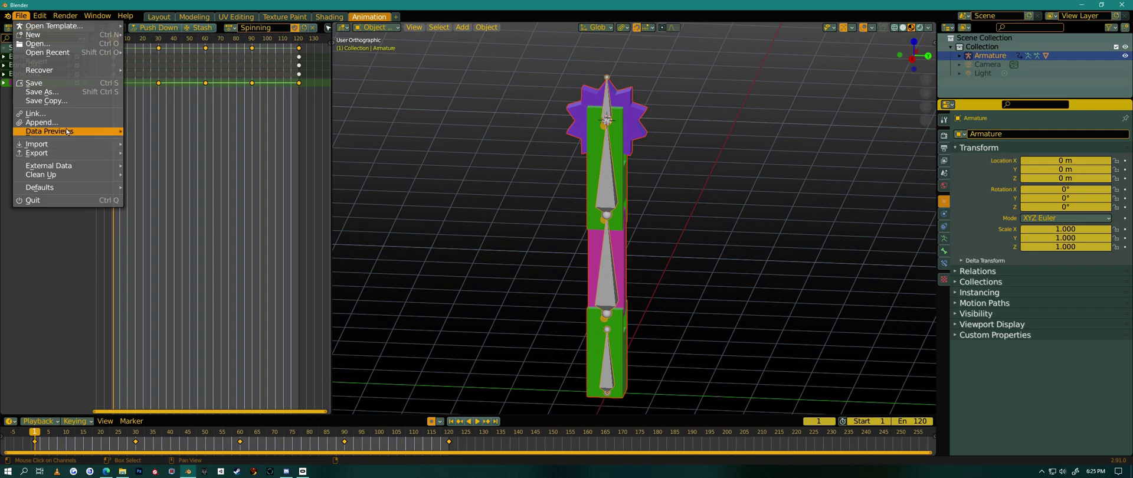
{"action": "mouse_move", "coordinate": [68, 154]}
{"action": "left_click", "coordinate": [158, 188]}
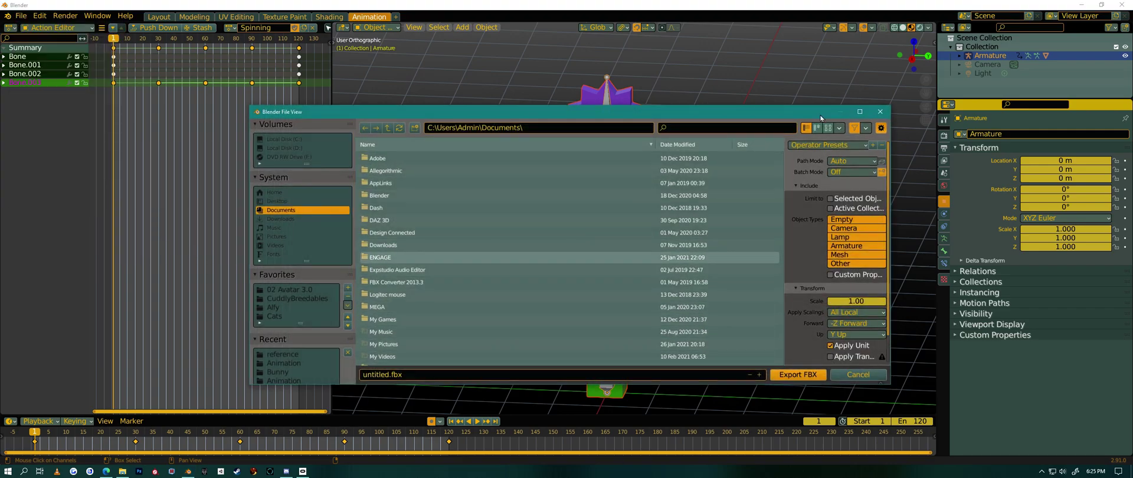
{"action": "scroll", "coordinate": [833, 266], "scroll_direction": "down", "scroll_amount": 2}
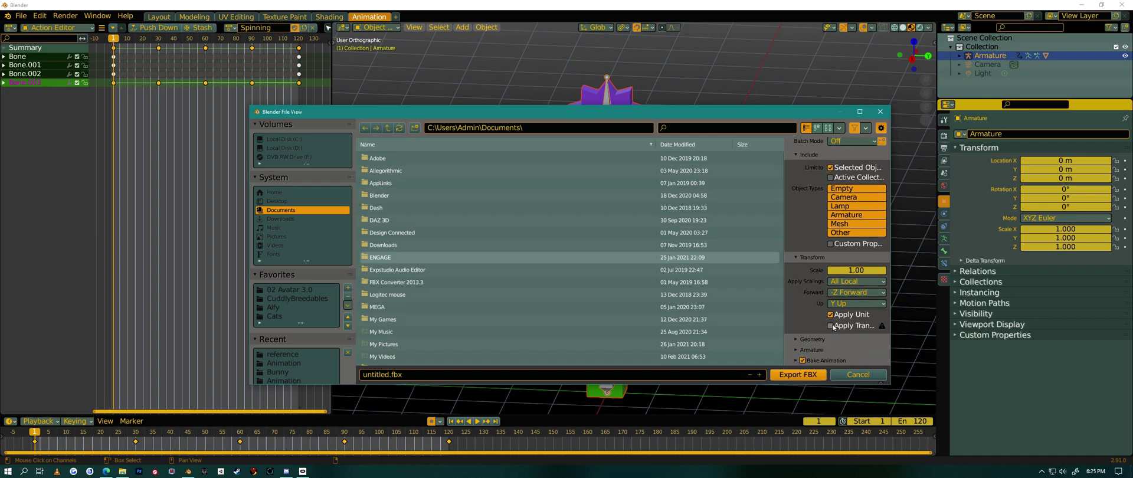
{"action": "left_click", "coordinate": [796, 351]}
{"action": "scroll", "coordinate": [825, 351], "scroll_direction": "down", "scroll_amount": 4}
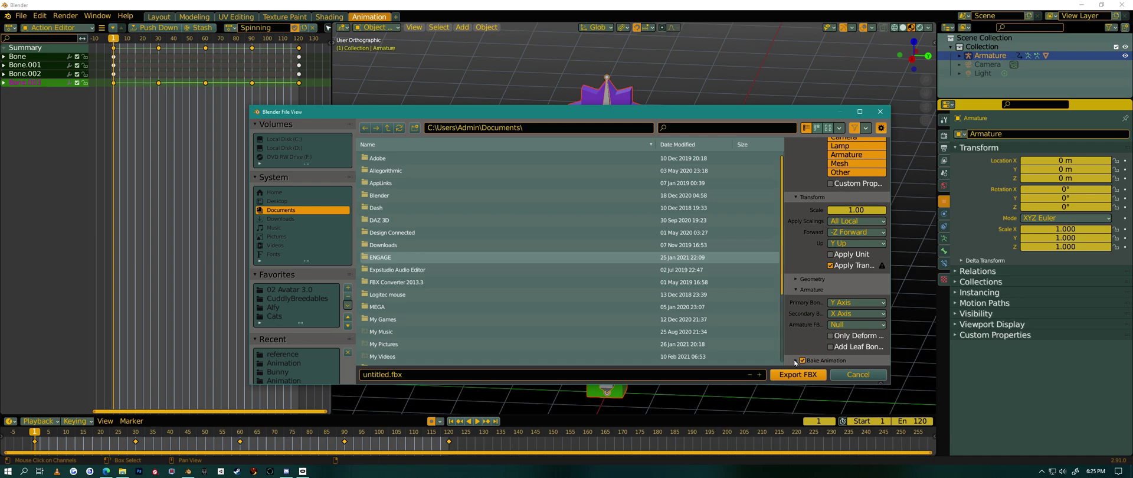
{"action": "scroll", "coordinate": [823, 342], "scroll_direction": "down", "scroll_amount": 5}
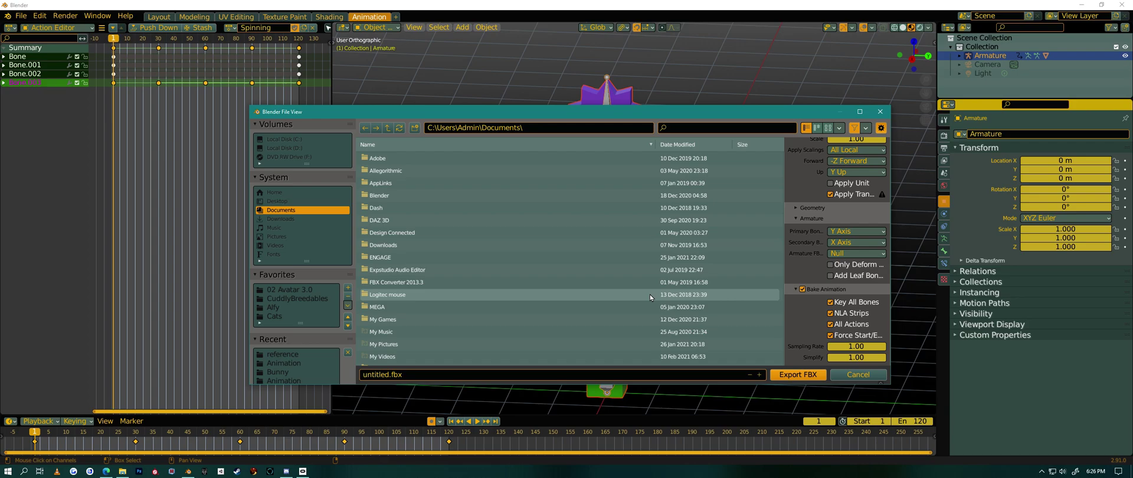
{"action": "left_click", "coordinate": [858, 376]}
{"action": "middle_click_drag", "start_coordinate": [751, 331], "coordinate": [797, 268]}
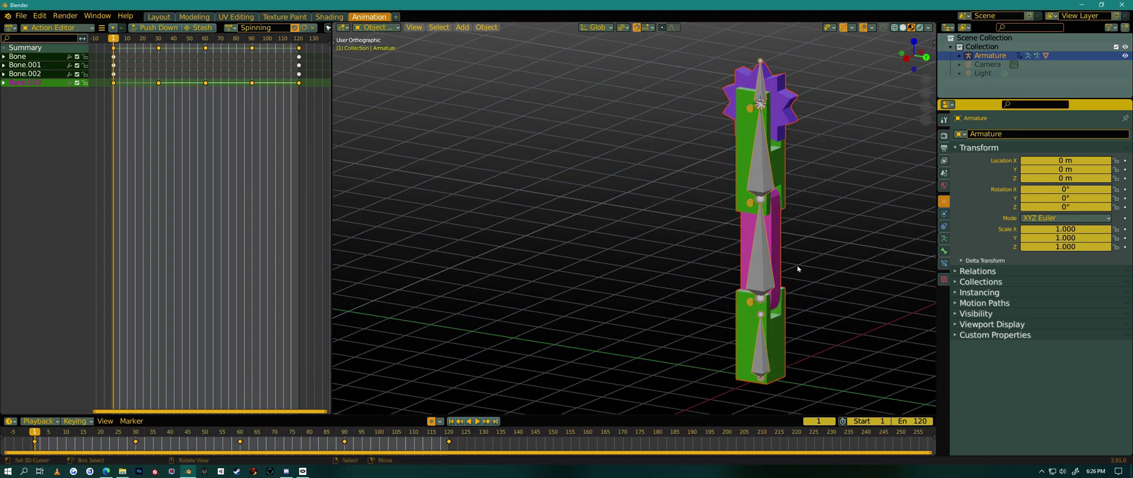
{"action": "key", "text": "alt+z"}
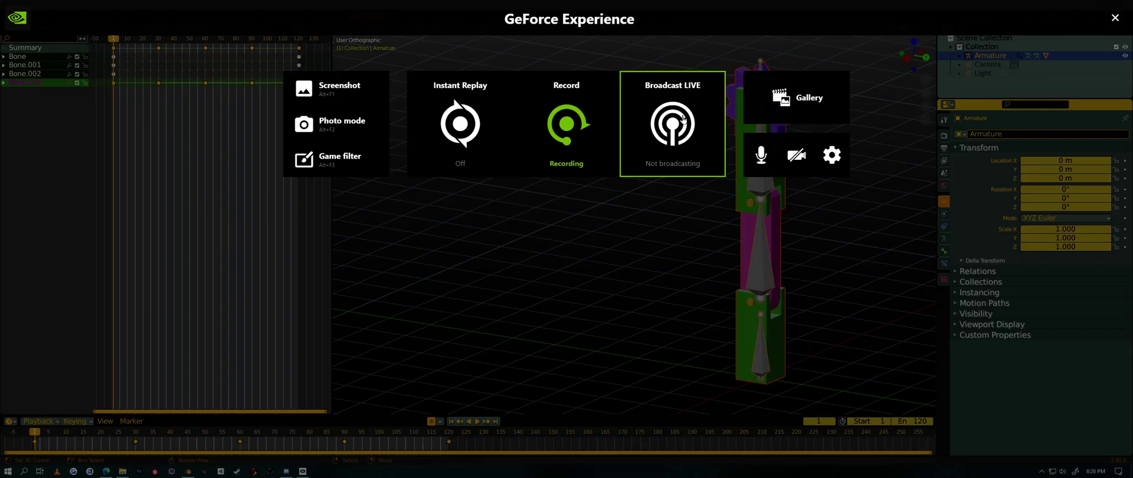